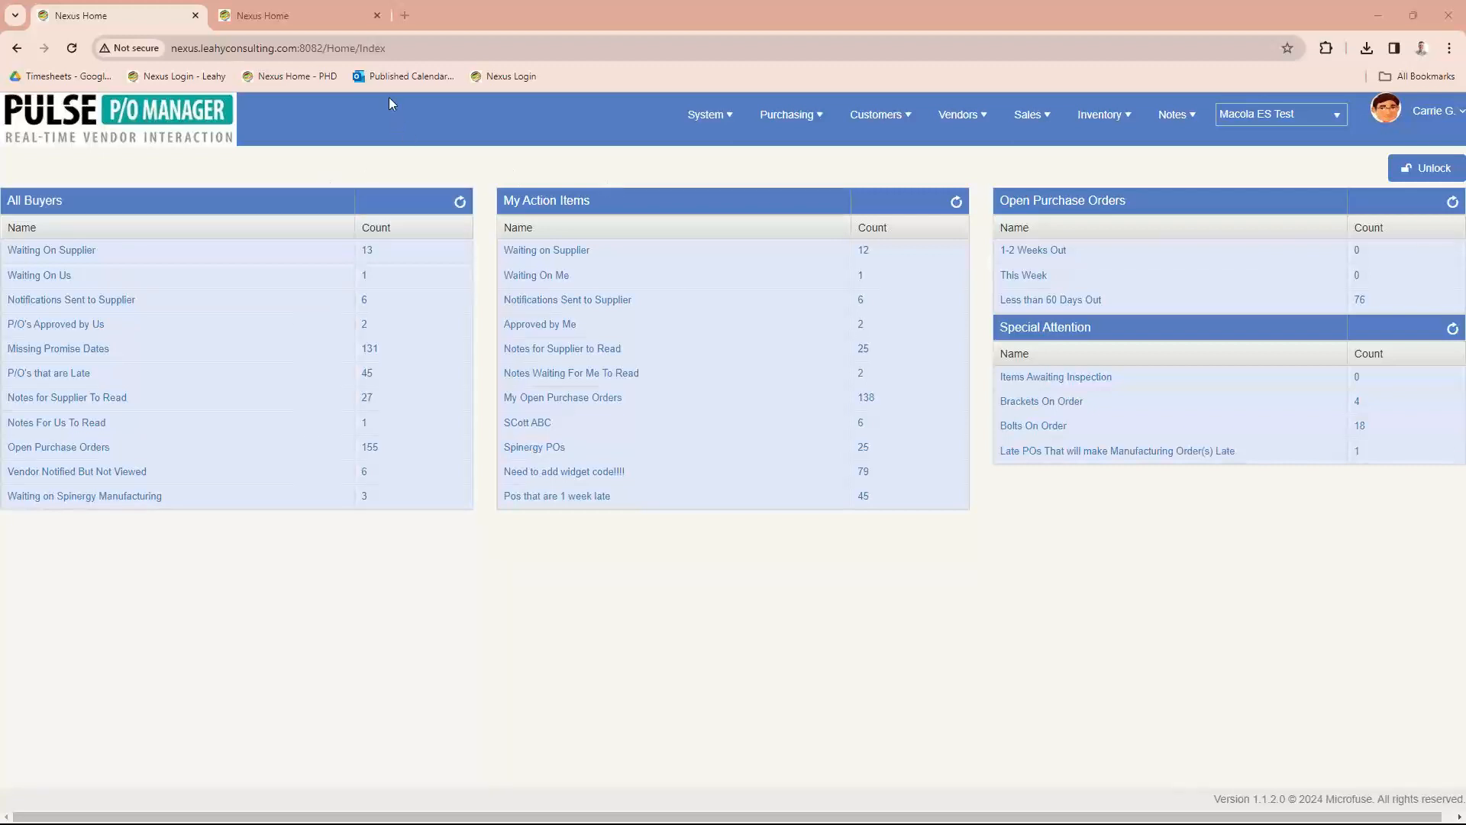
- Open the All Buyers list of purchase orders that are waiting on supplier
left_click(380, 48)
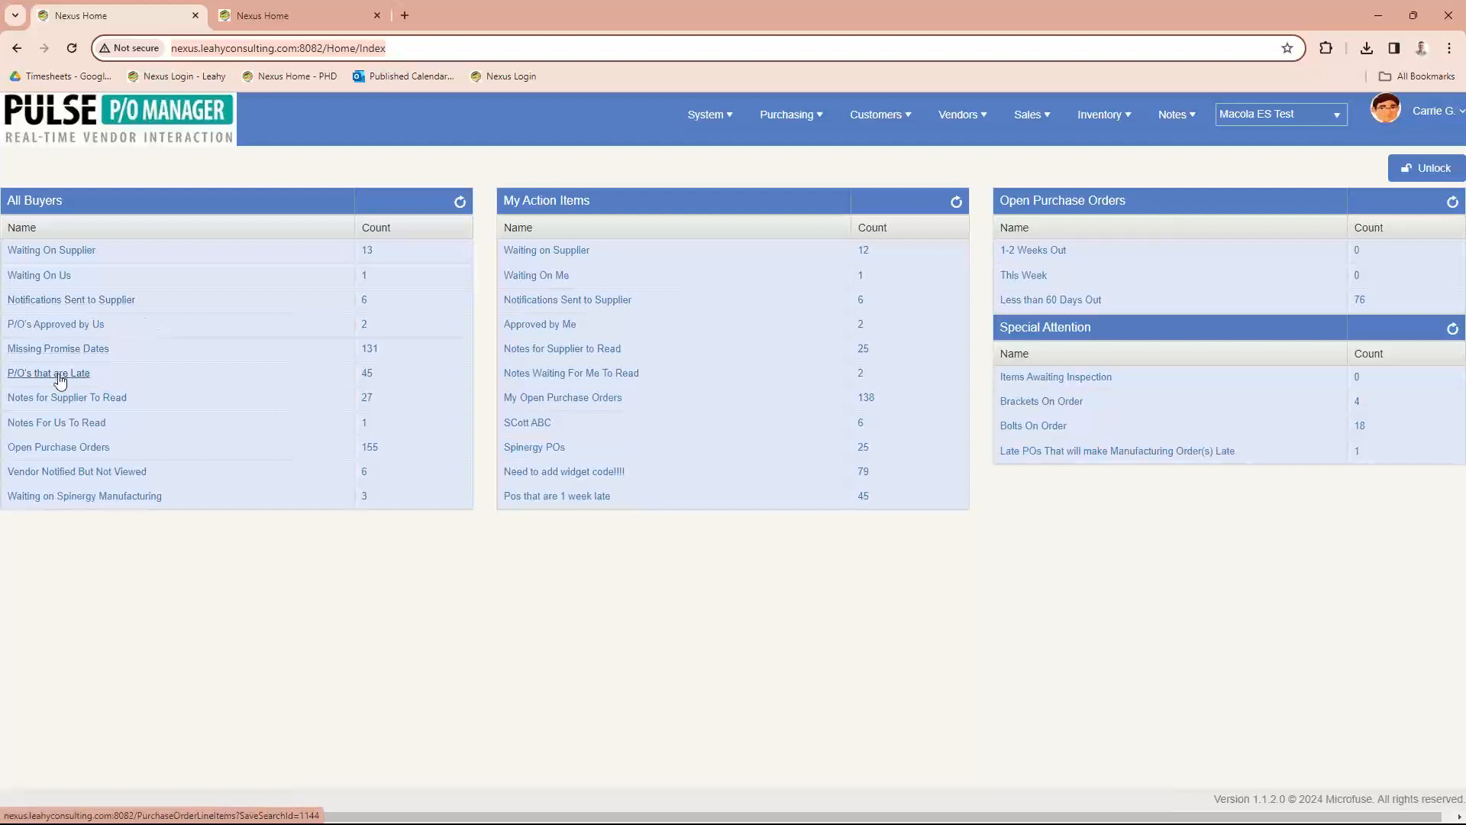
left_click(58, 254)
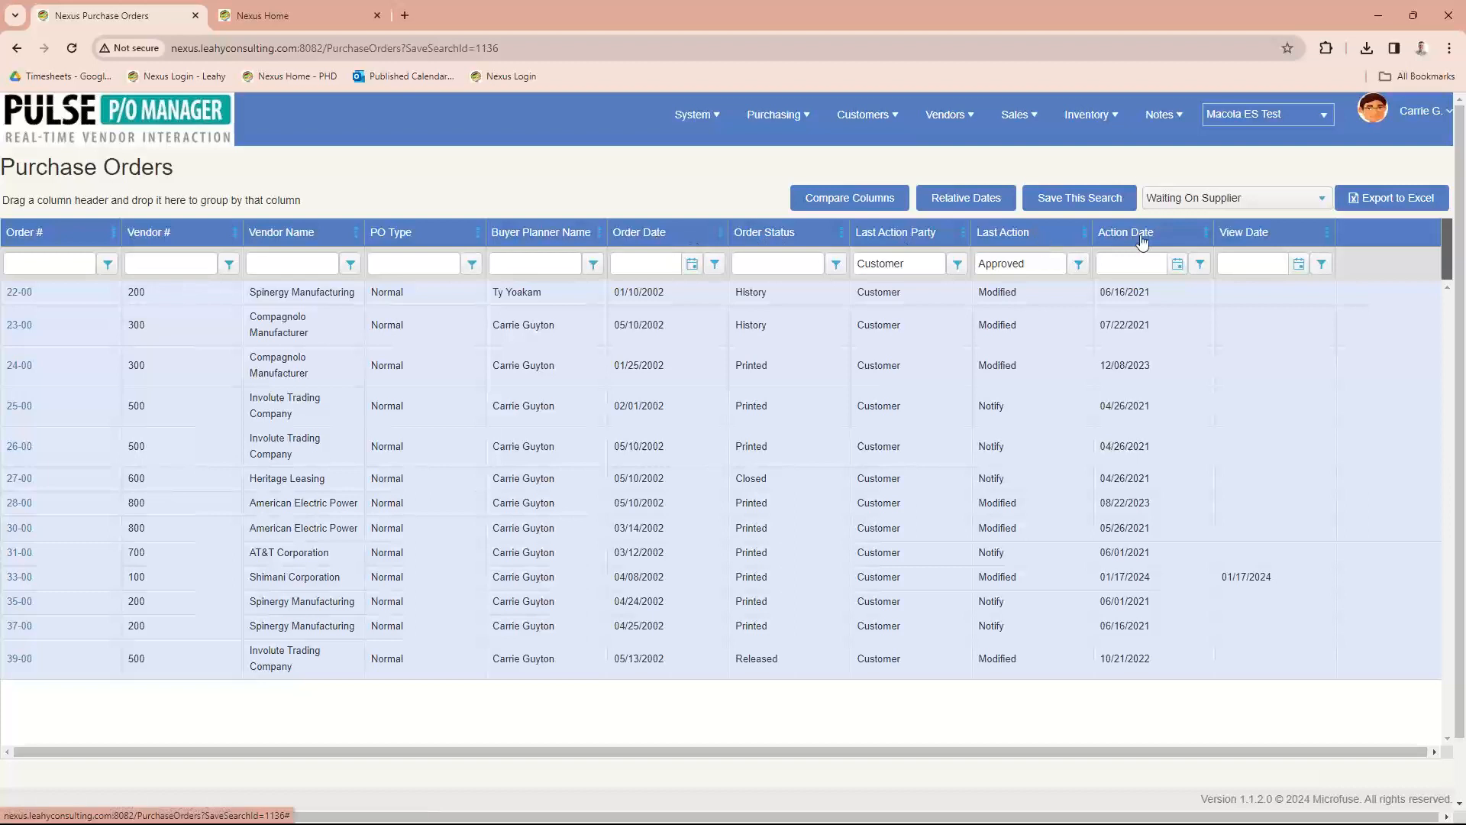
- Try out column reordering by moving Order # behind Vendor #, and restore the original column order
left_click_drag(67, 239, 136, 233)
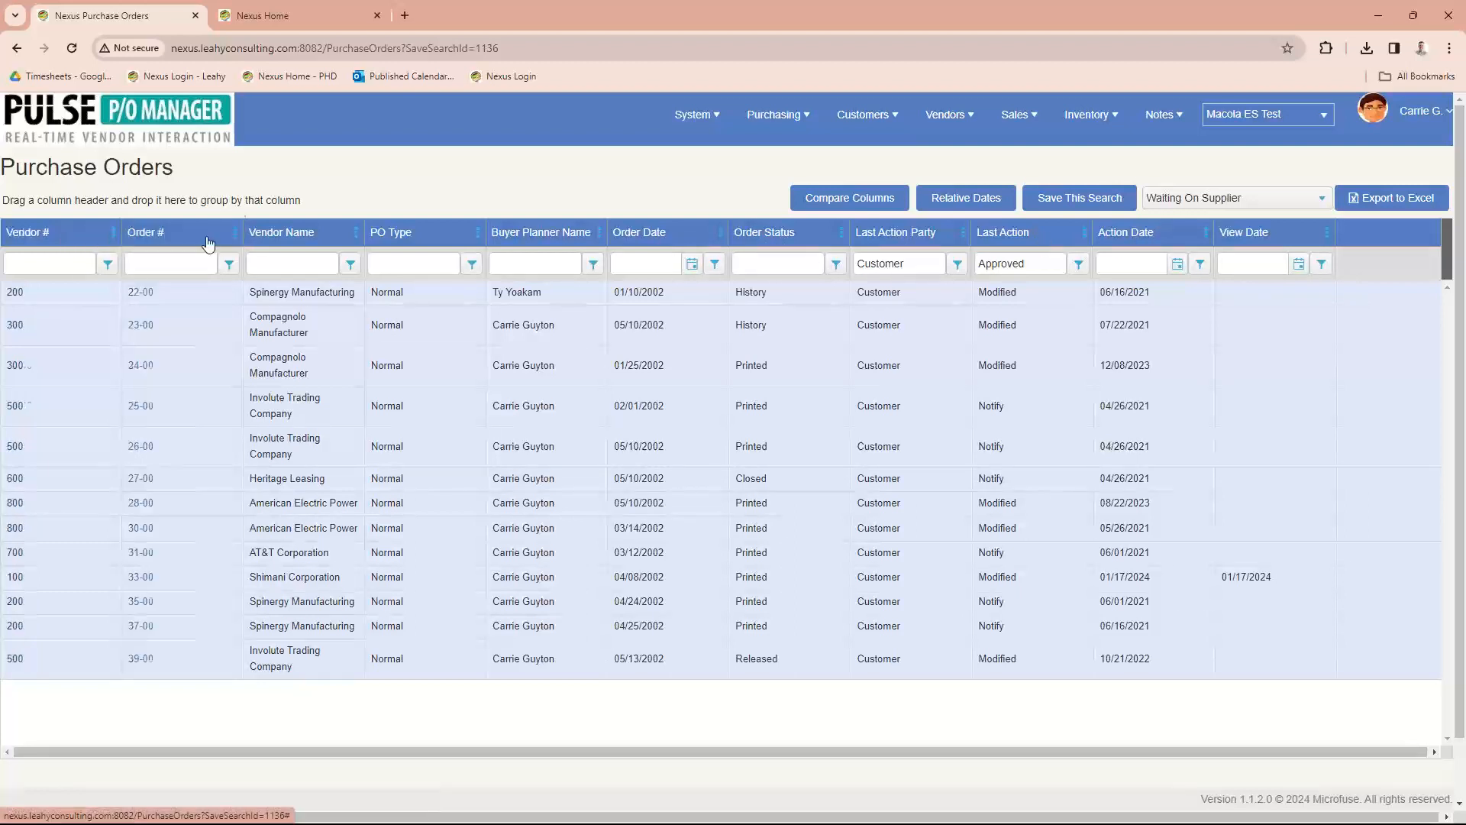
left_click_drag(42, 223, 141, 232)
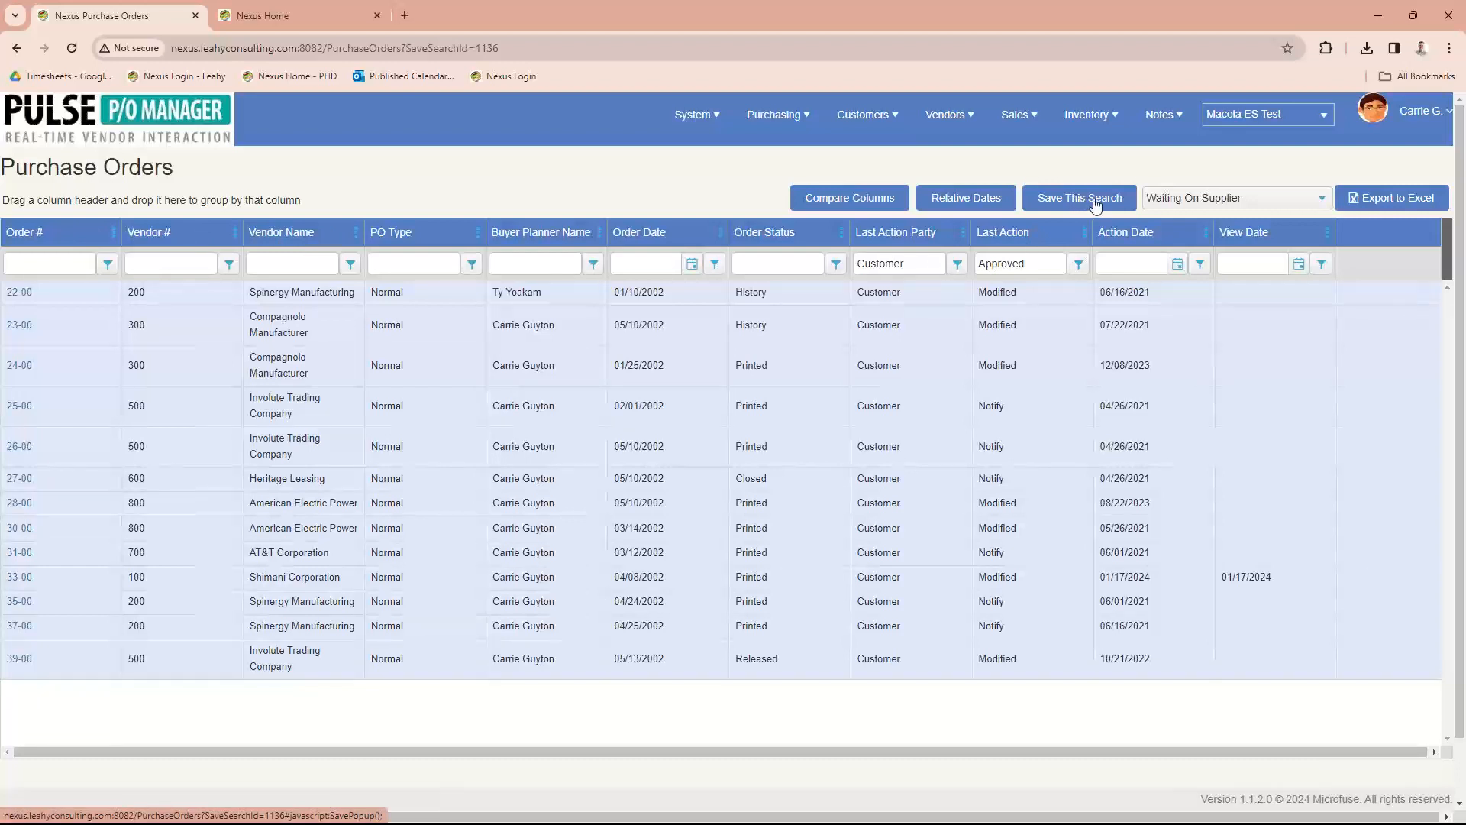
- Make the Order Weight column visible in the purchase order list and place it between Action Date and View Date
left_click(357, 238)
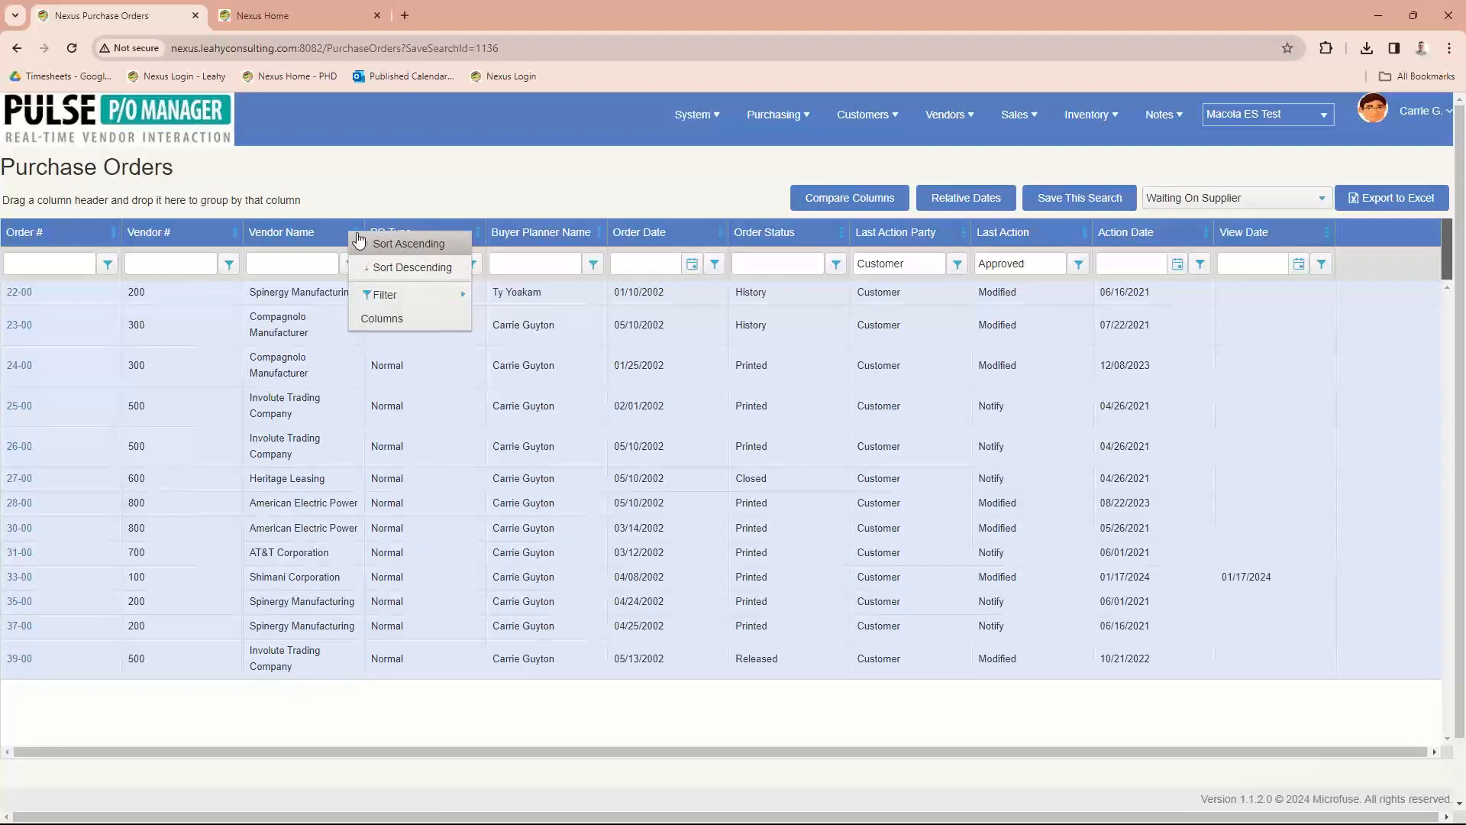
left_click(374, 323)
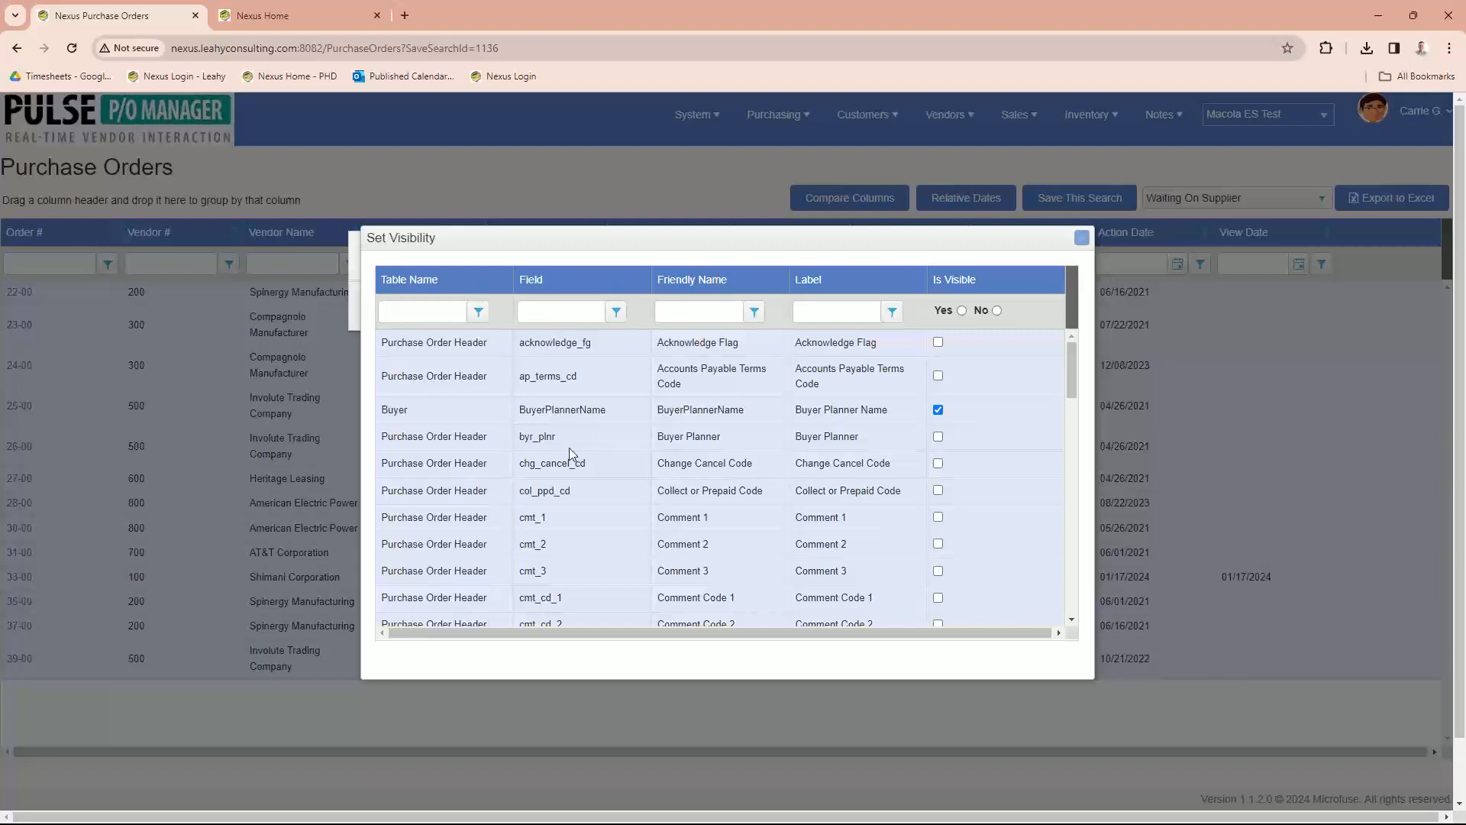
scroll(570, 448, "down", 3)
scroll(832, 492, "down", 3)
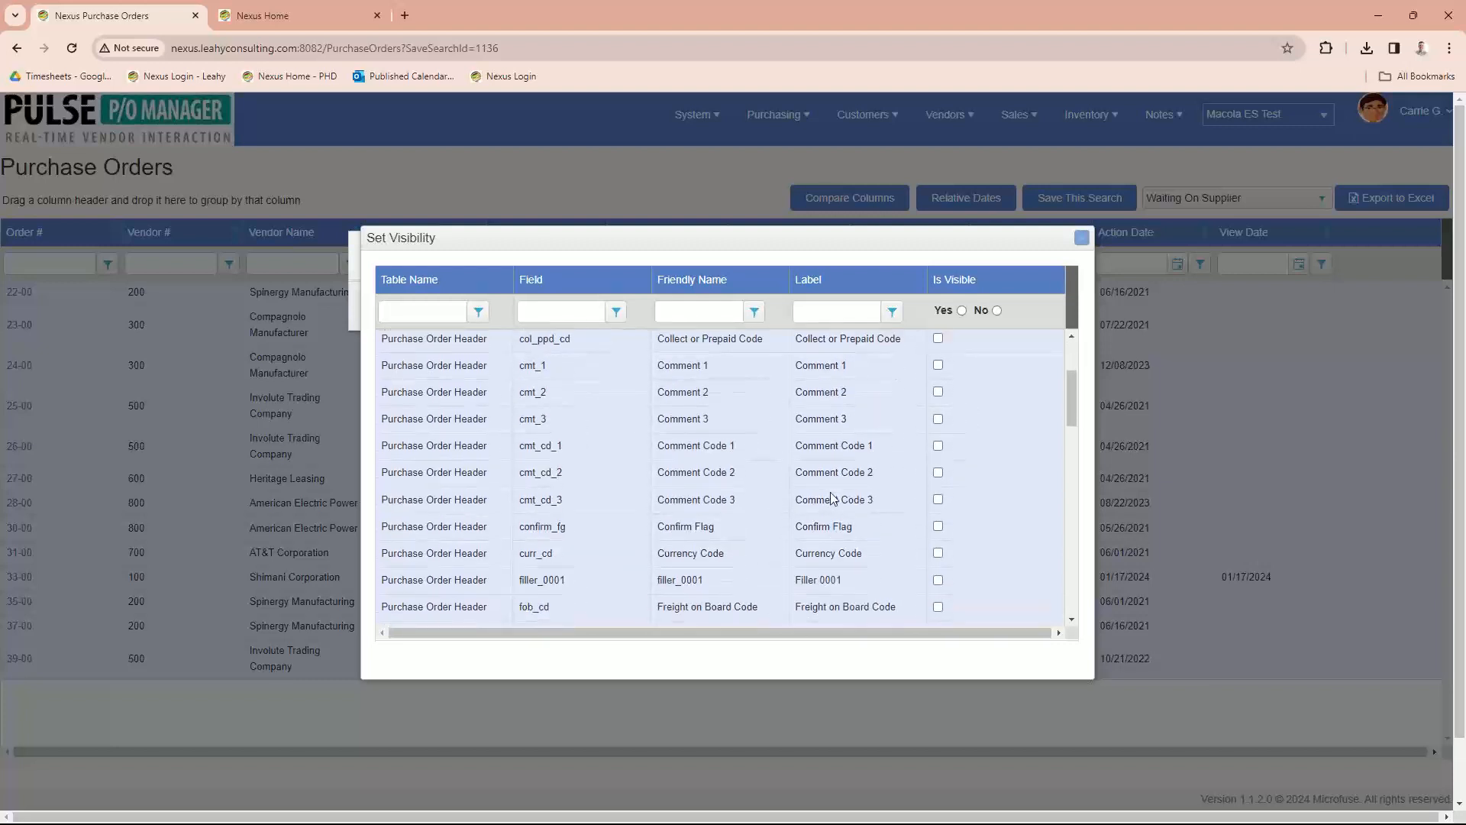
scroll(832, 499, "up", 3)
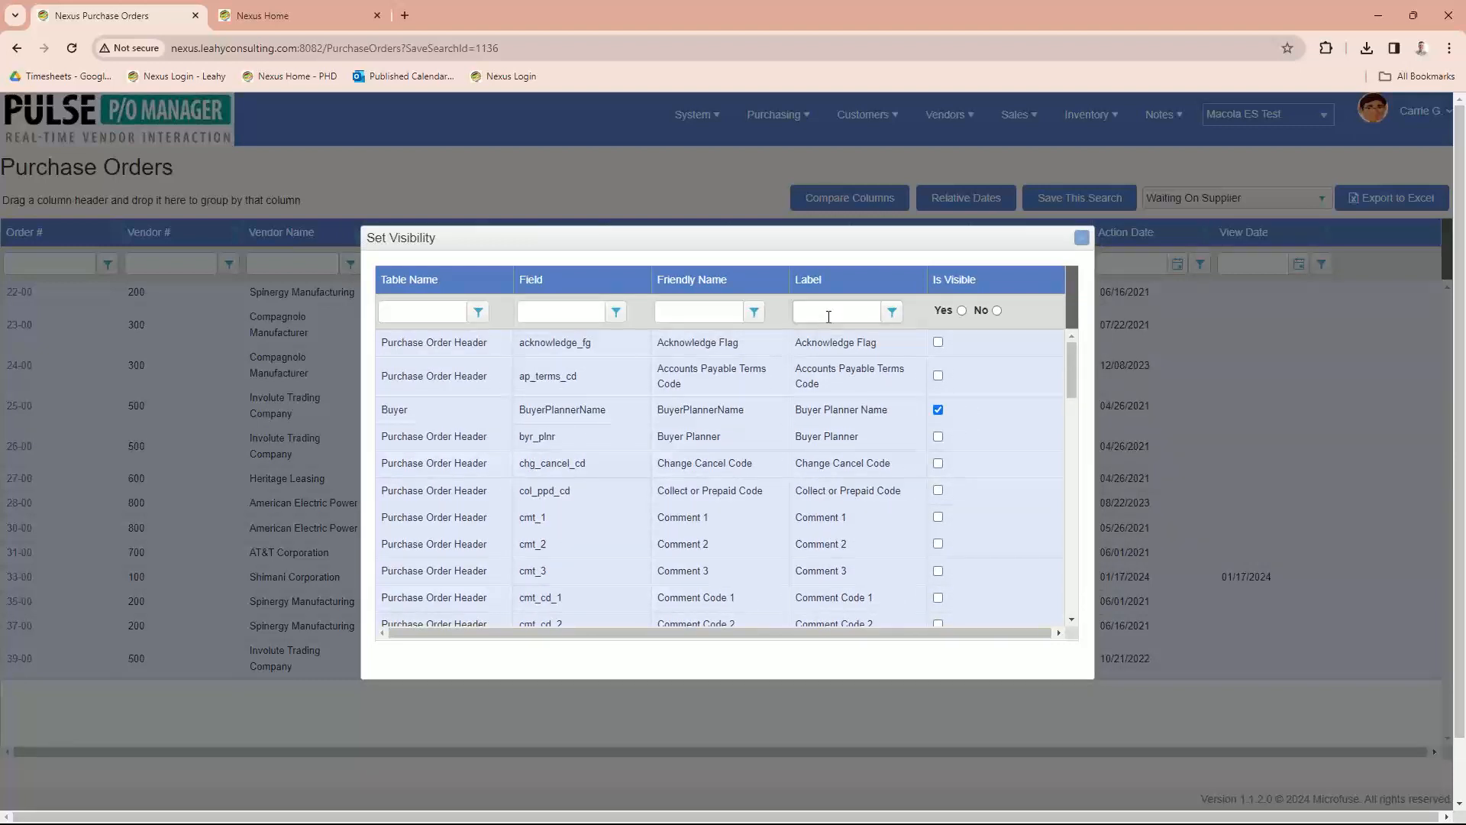
type("weigh")
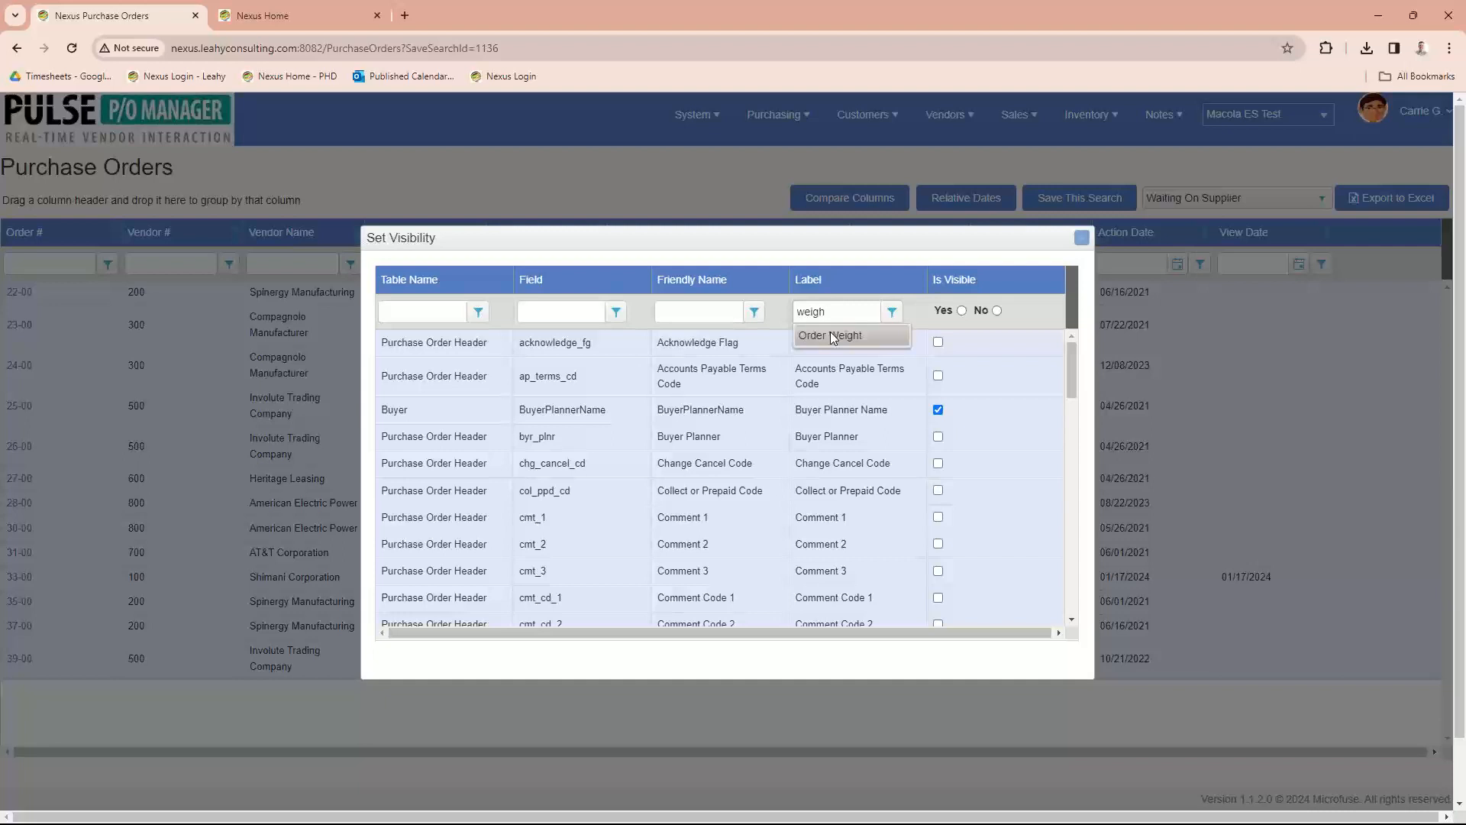
left_click(831, 335)
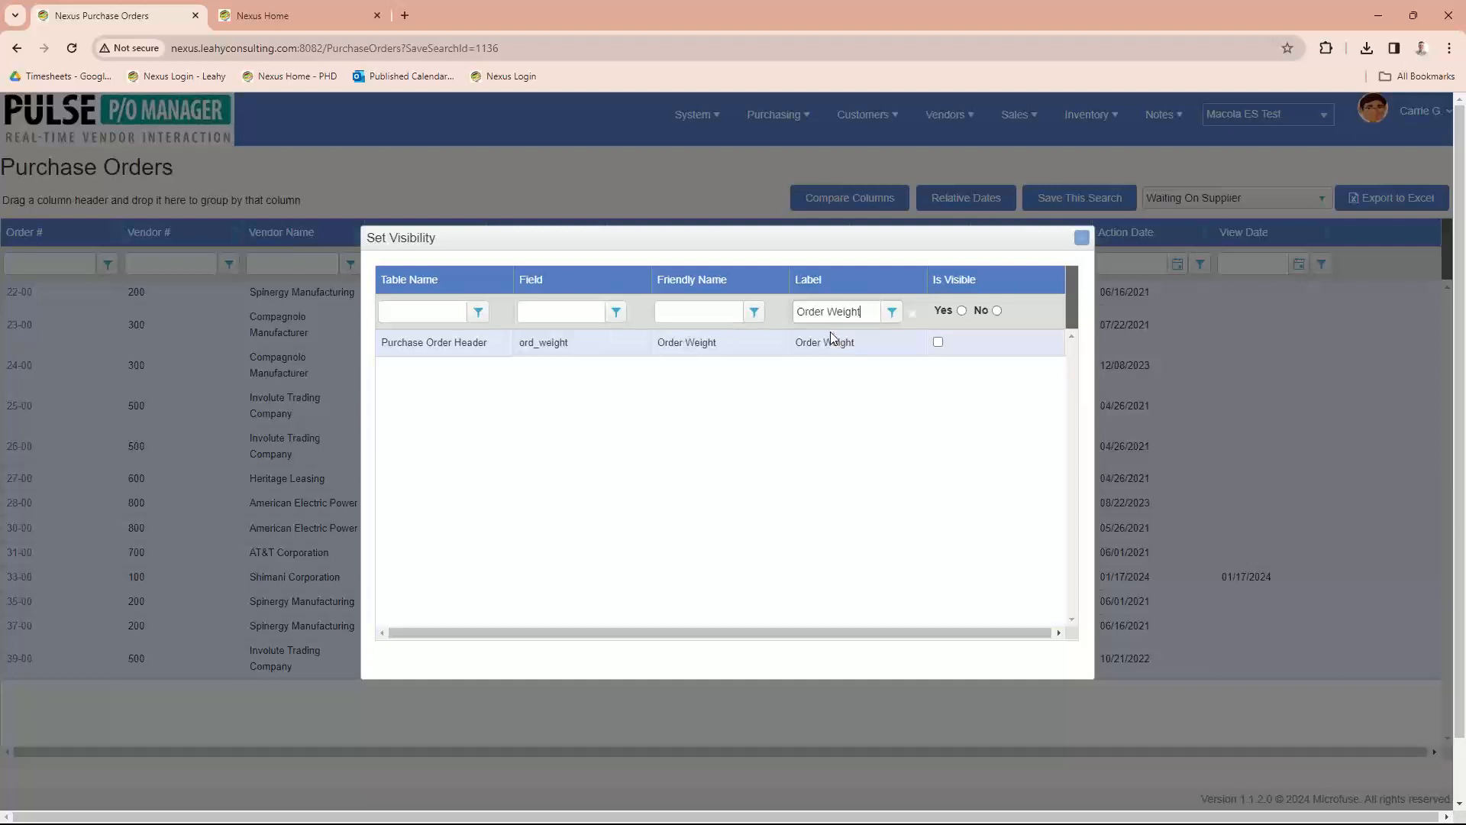
left_click(938, 343)
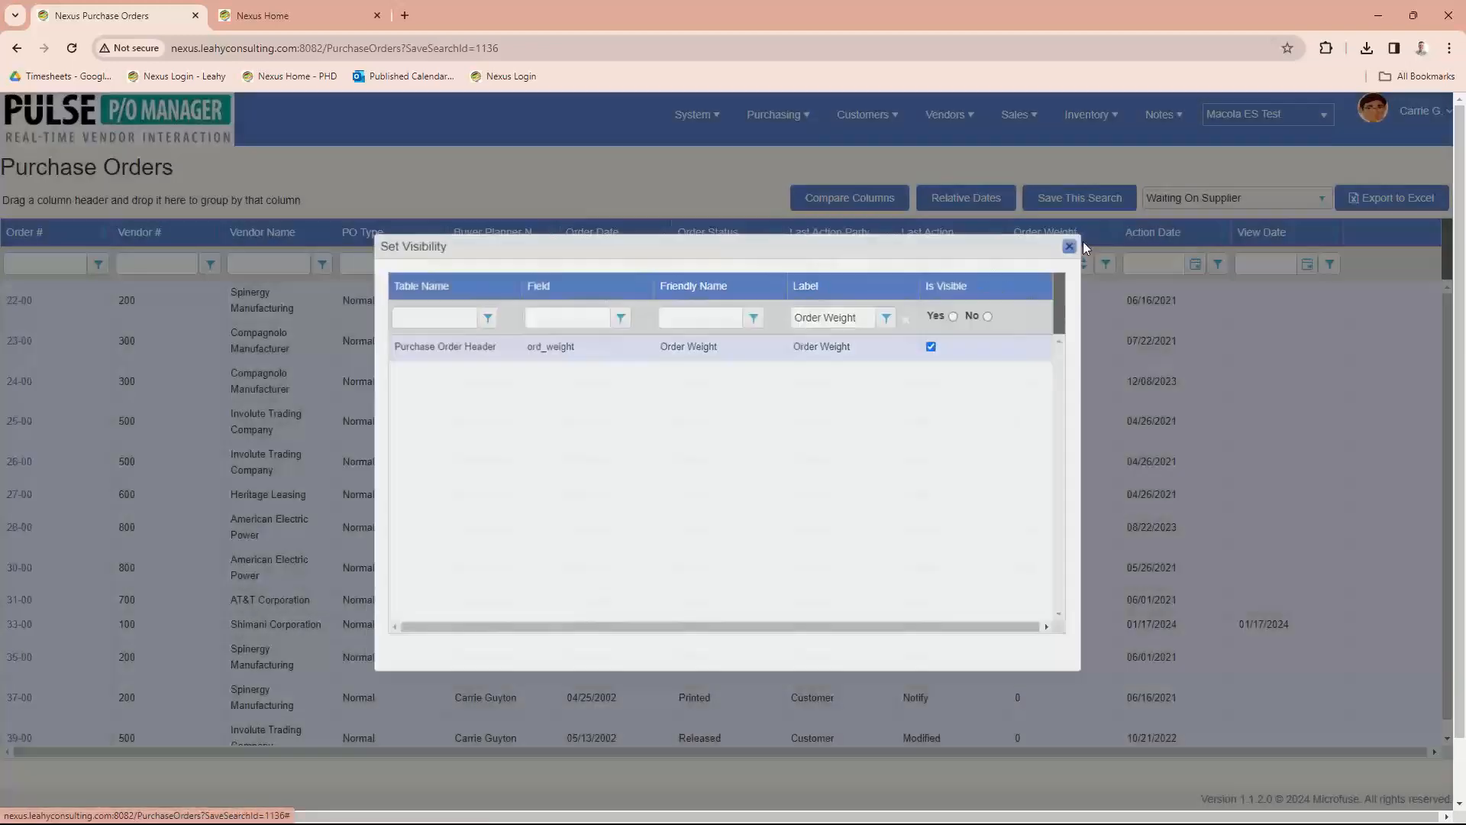
left_click(1081, 239)
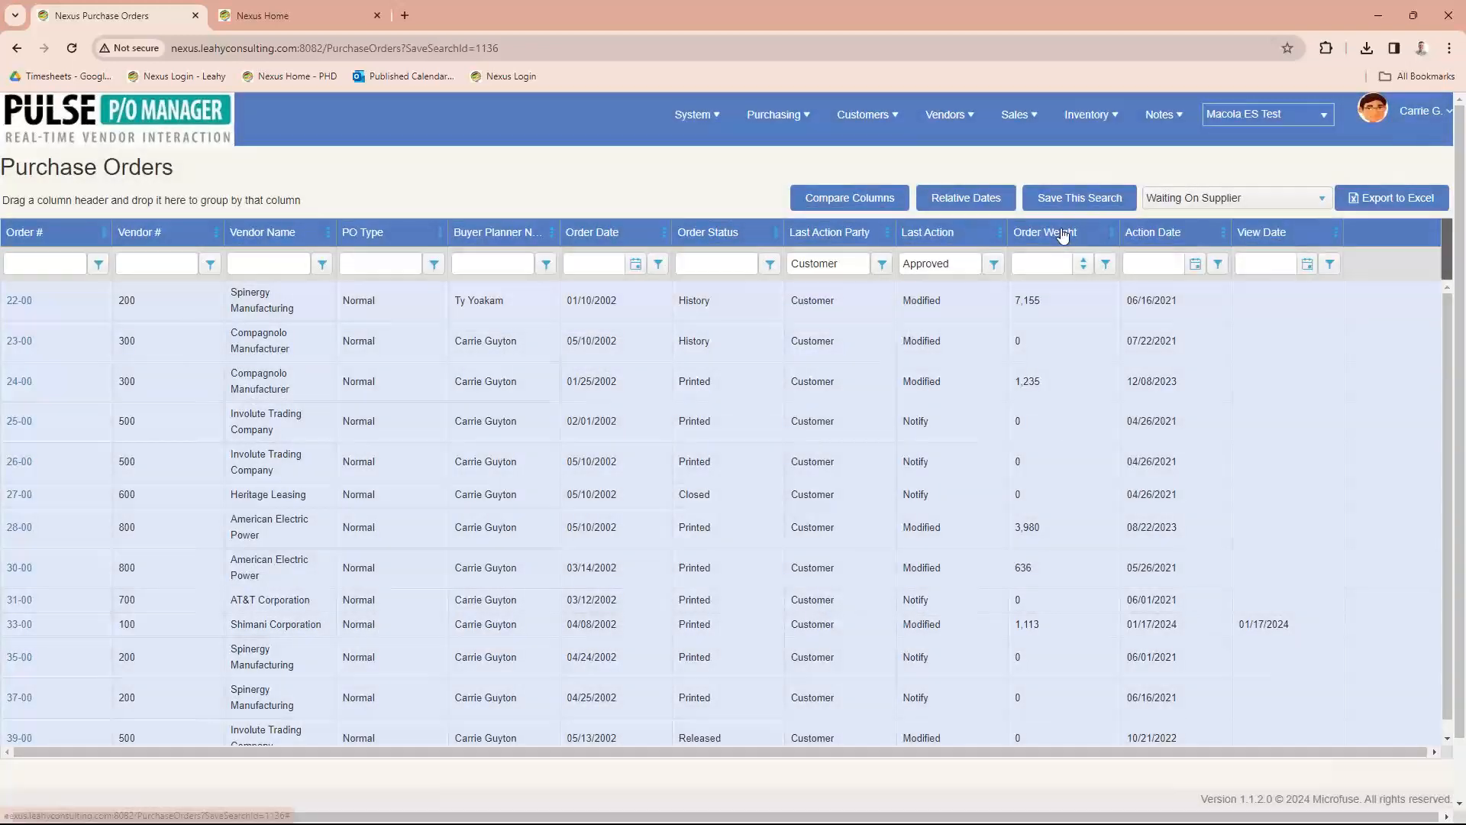
left_click_drag(1063, 236, 1205, 235)
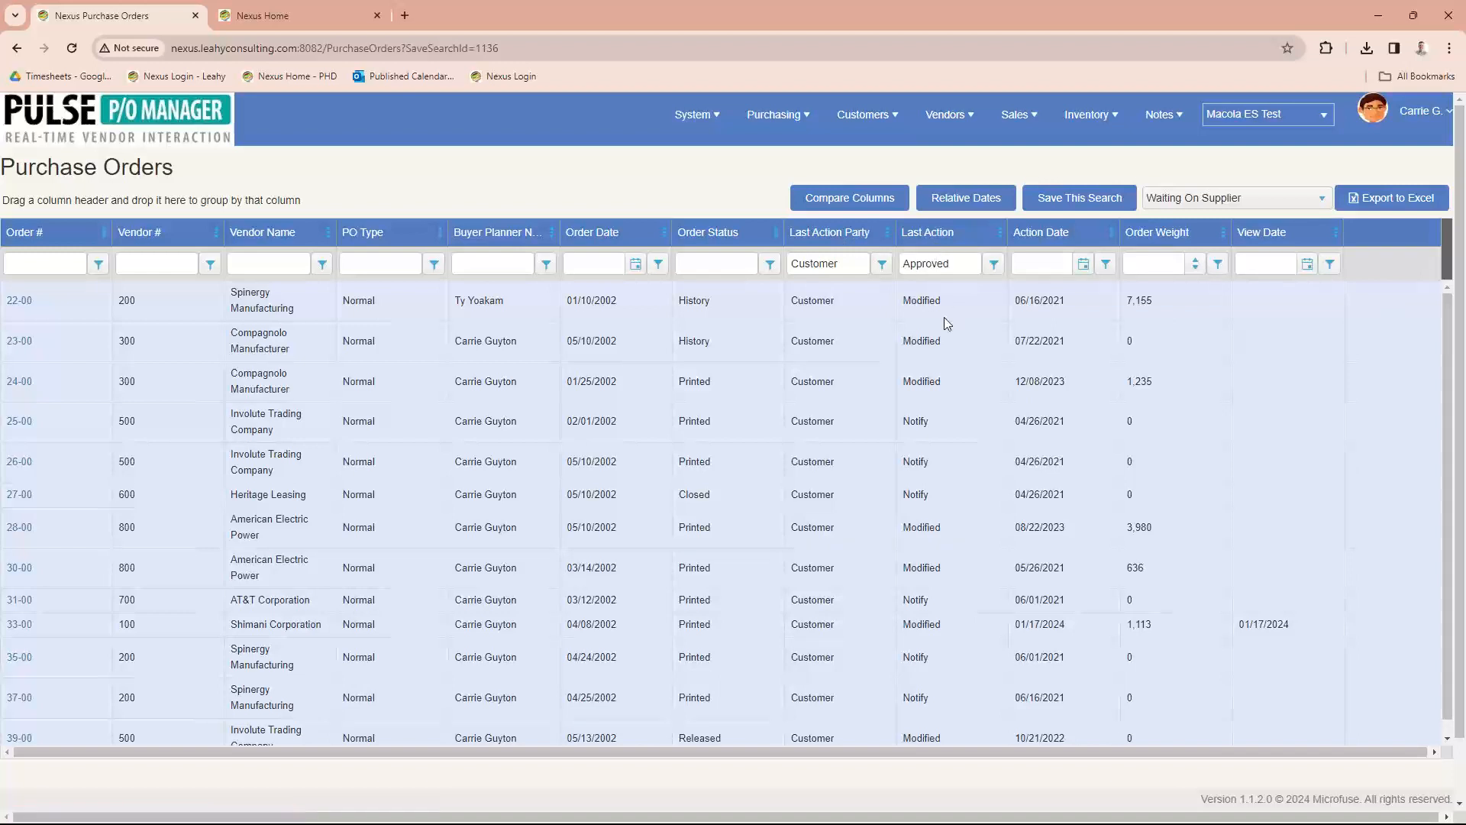
- Filter the list to the vendor Compagnolo Manufacturer and open its order dated 01/25/2002
left_click(259, 263)
type("comp")
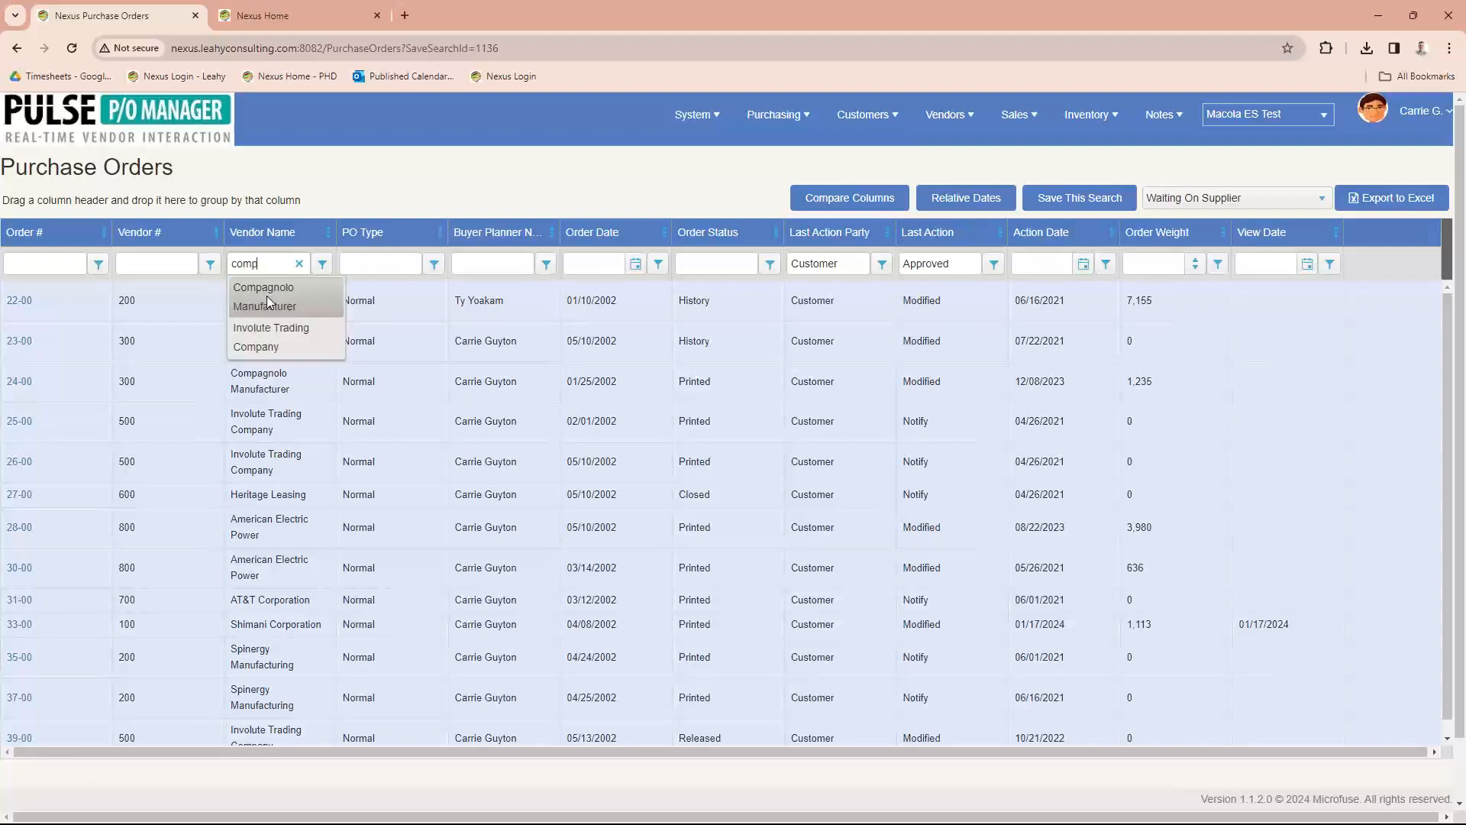
left_click(268, 295)
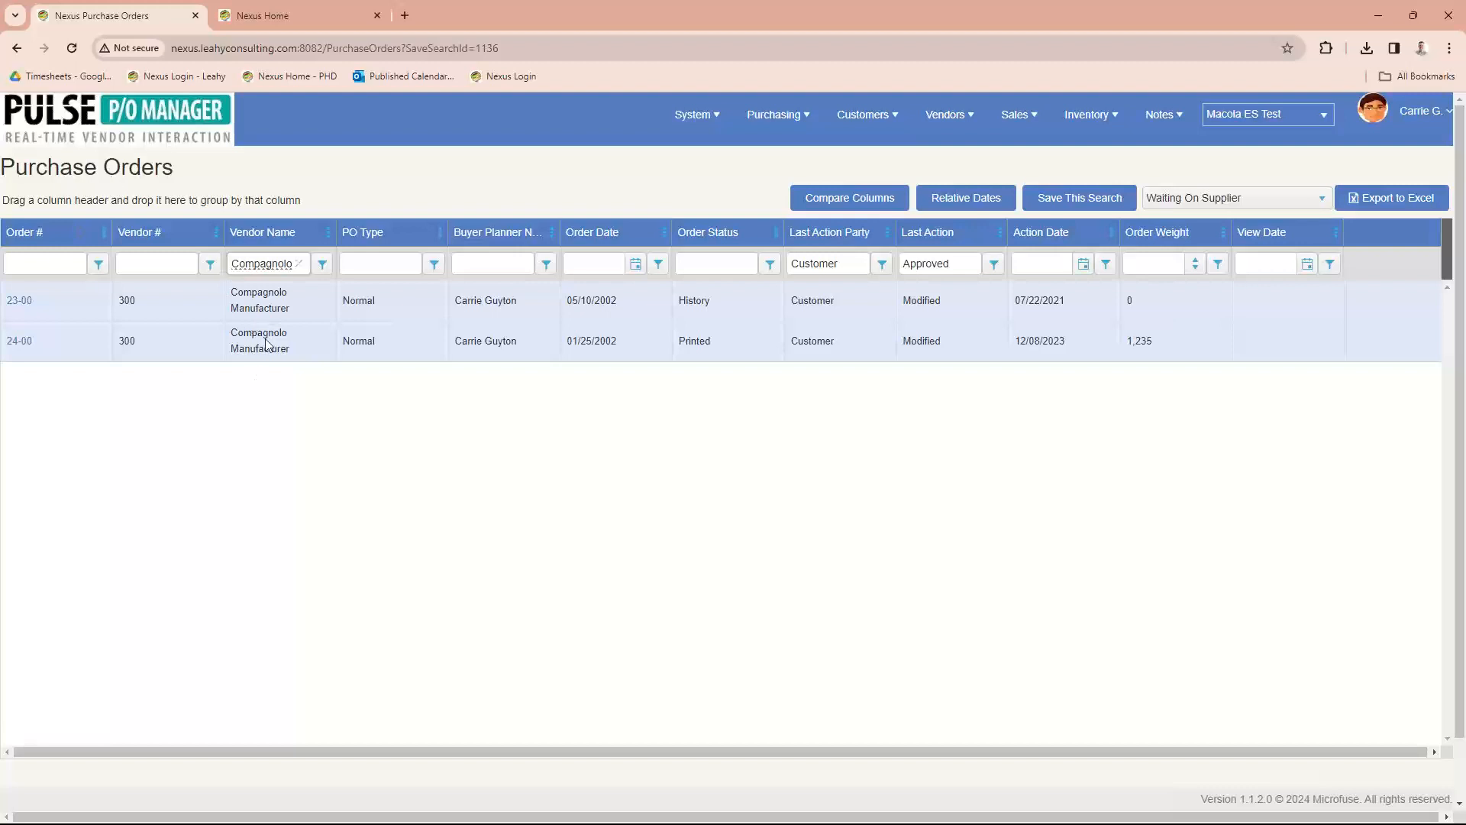
left_click(25, 348)
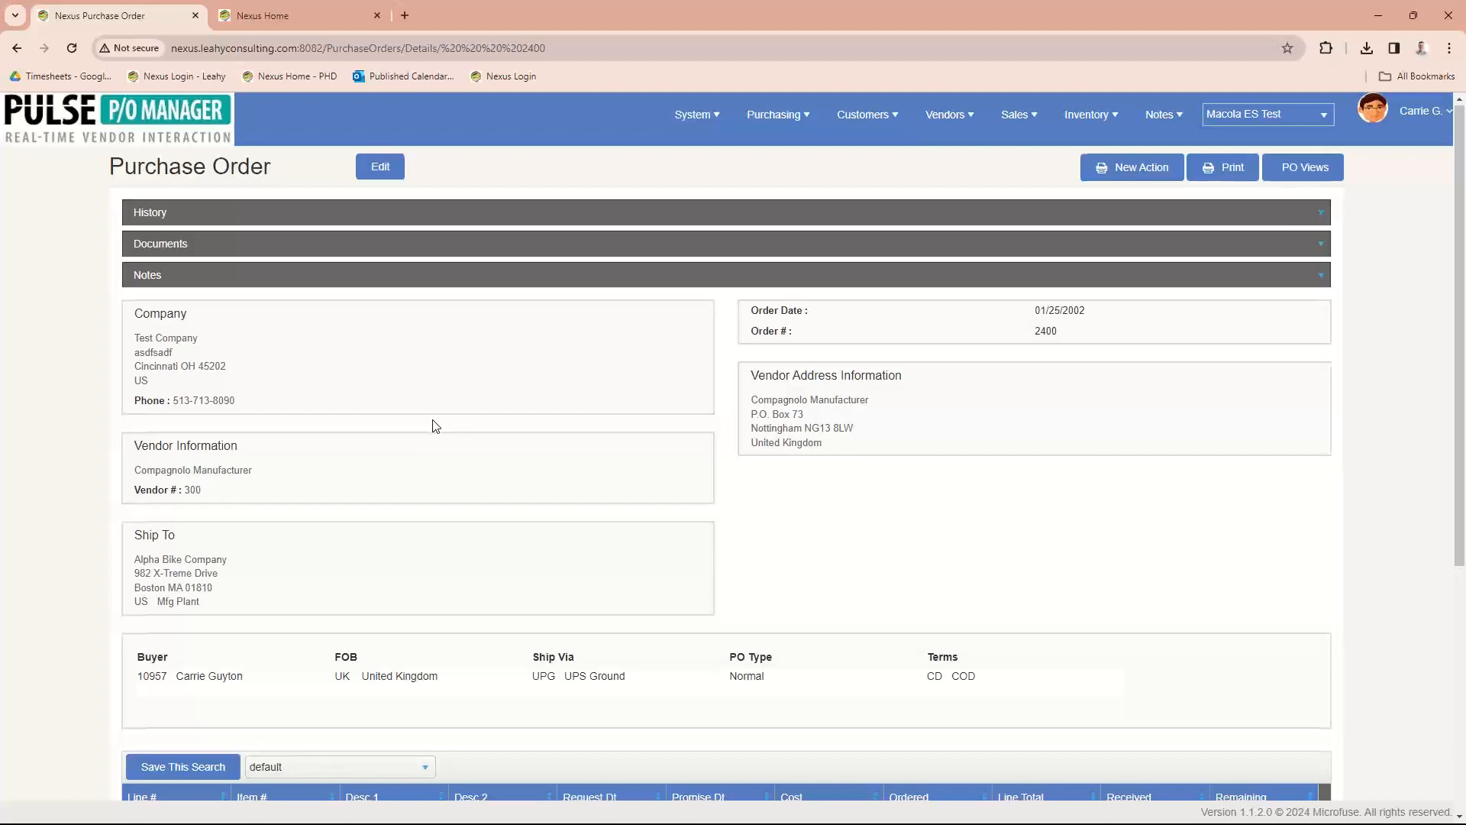
- Add and save the note "New Note Number." on line 1, item GLOVESMW, of the purchase order
scroll(435, 425, "down", 1)
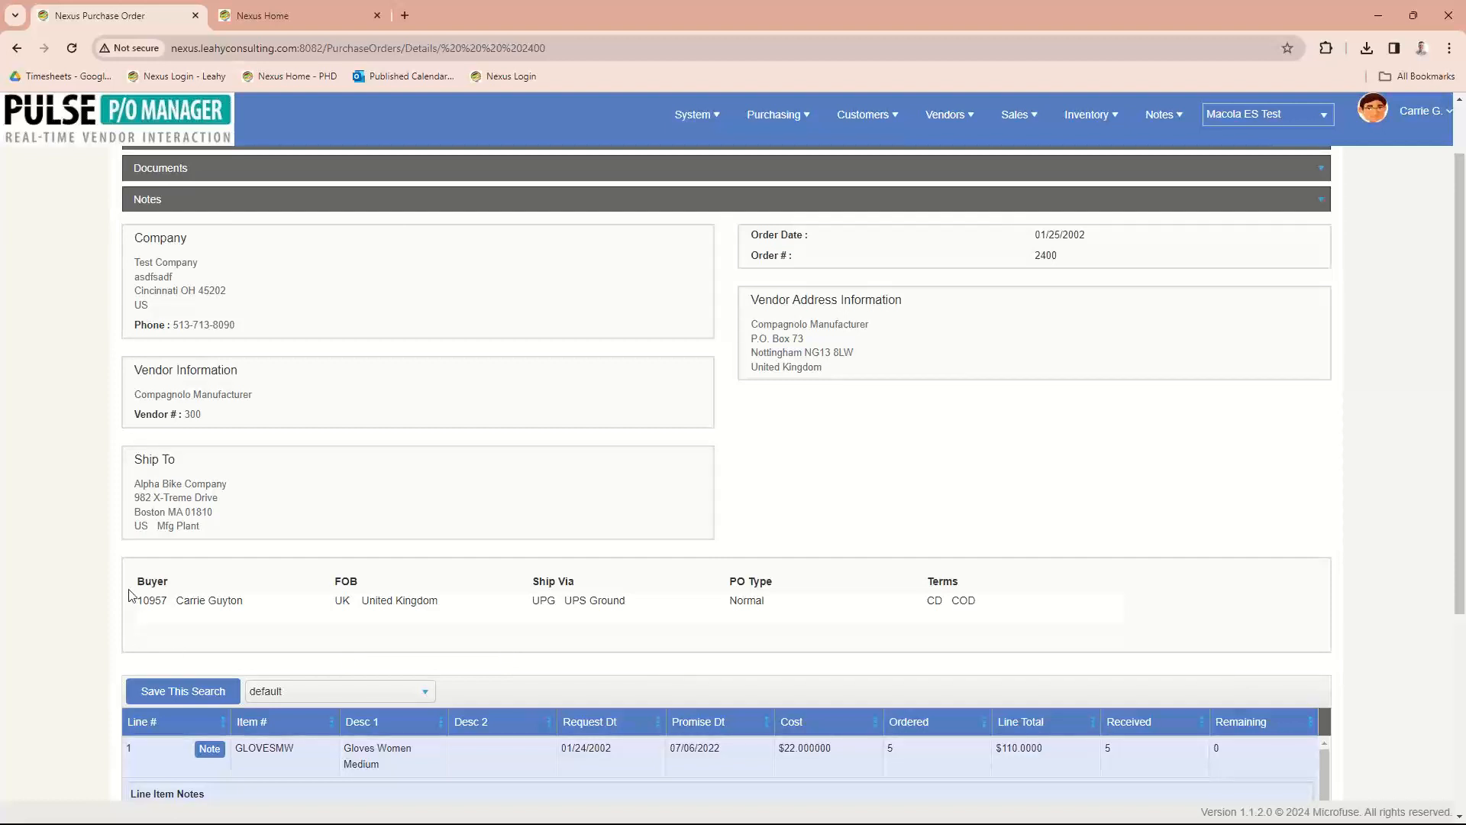
scroll(138, 626, "down", 3)
scroll(130, 594, "down", 2)
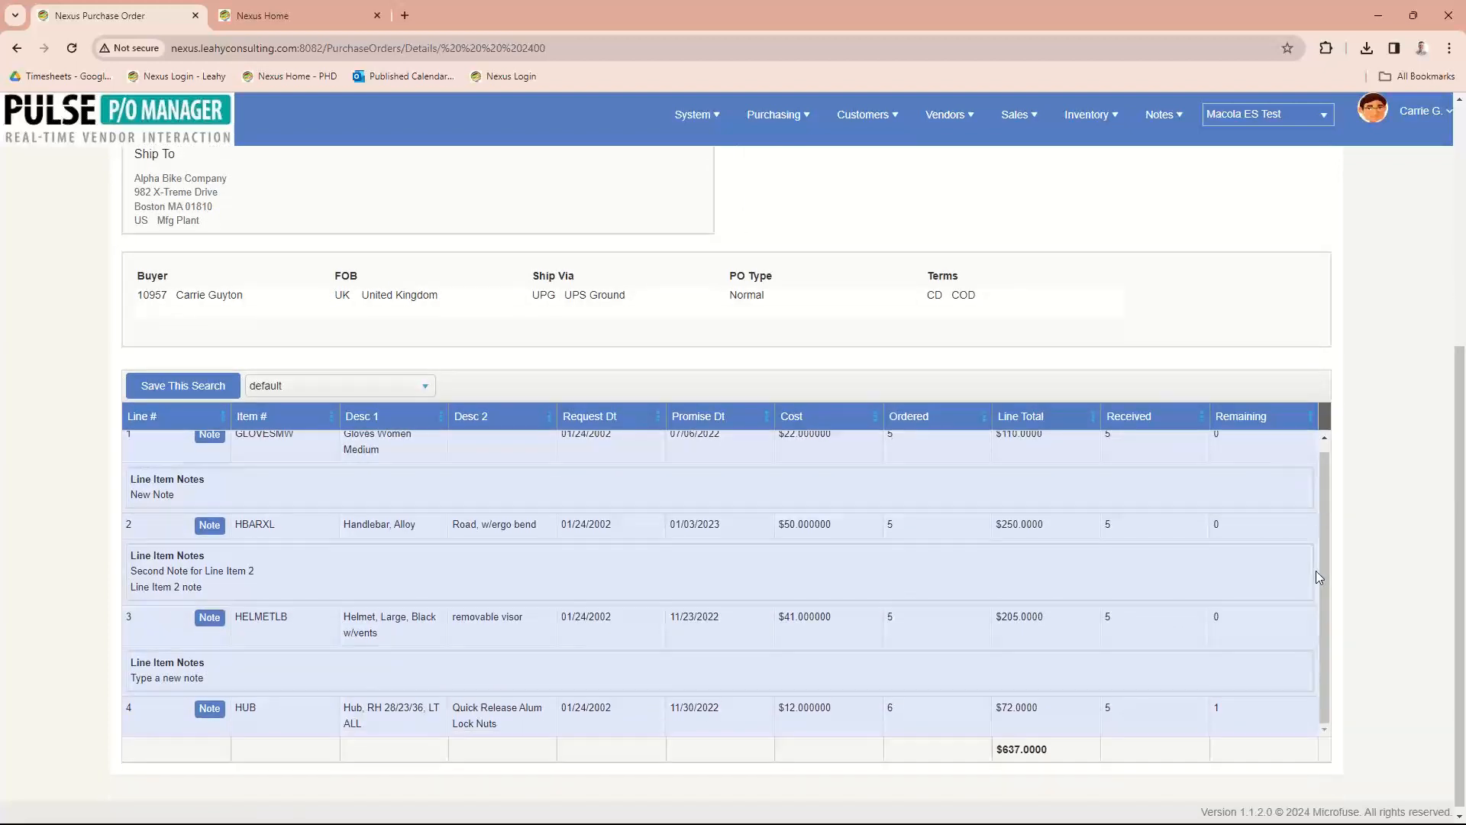
scroll(333, 696, "up", 1)
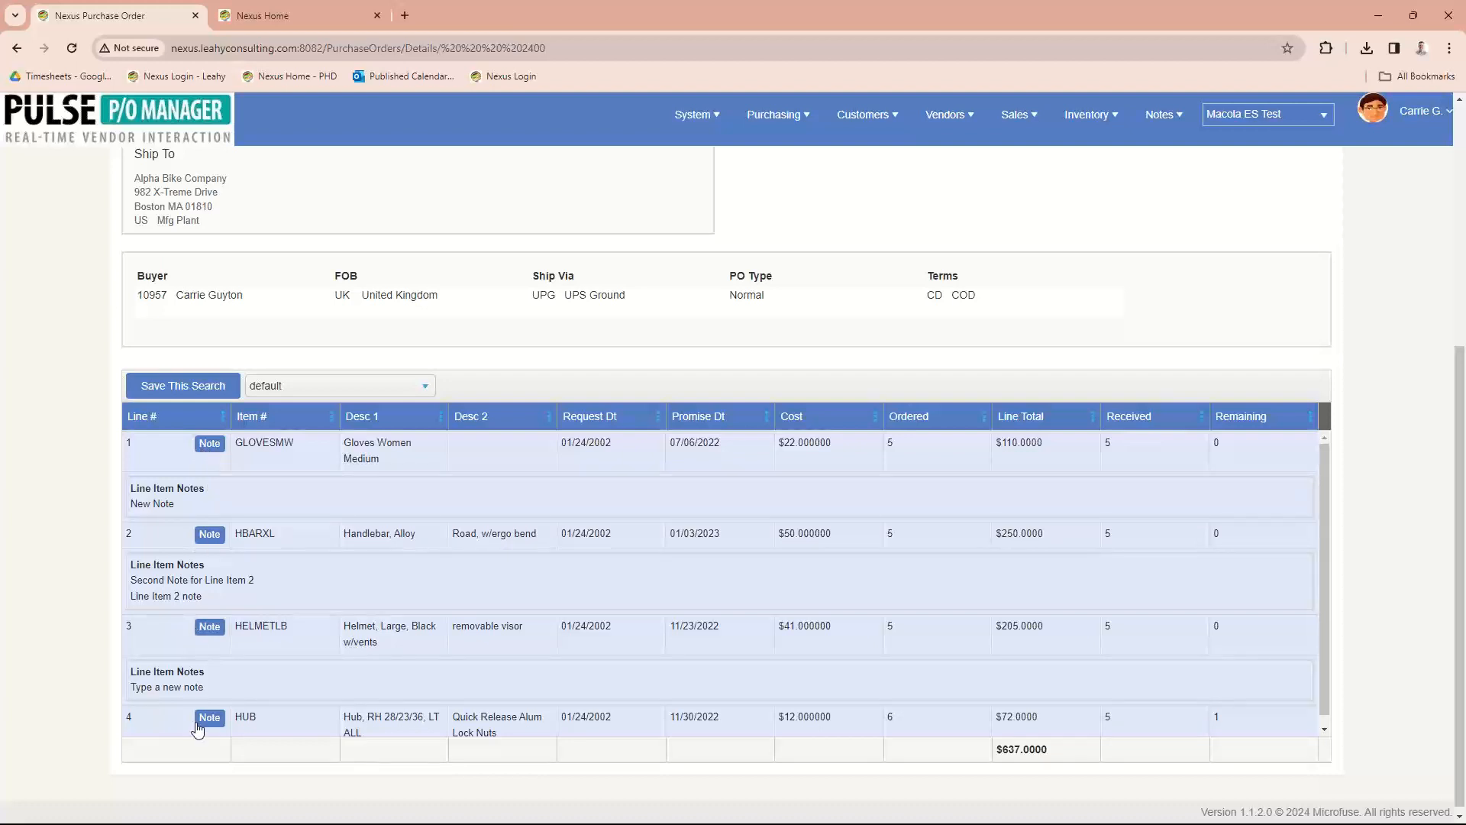
left_click(209, 442)
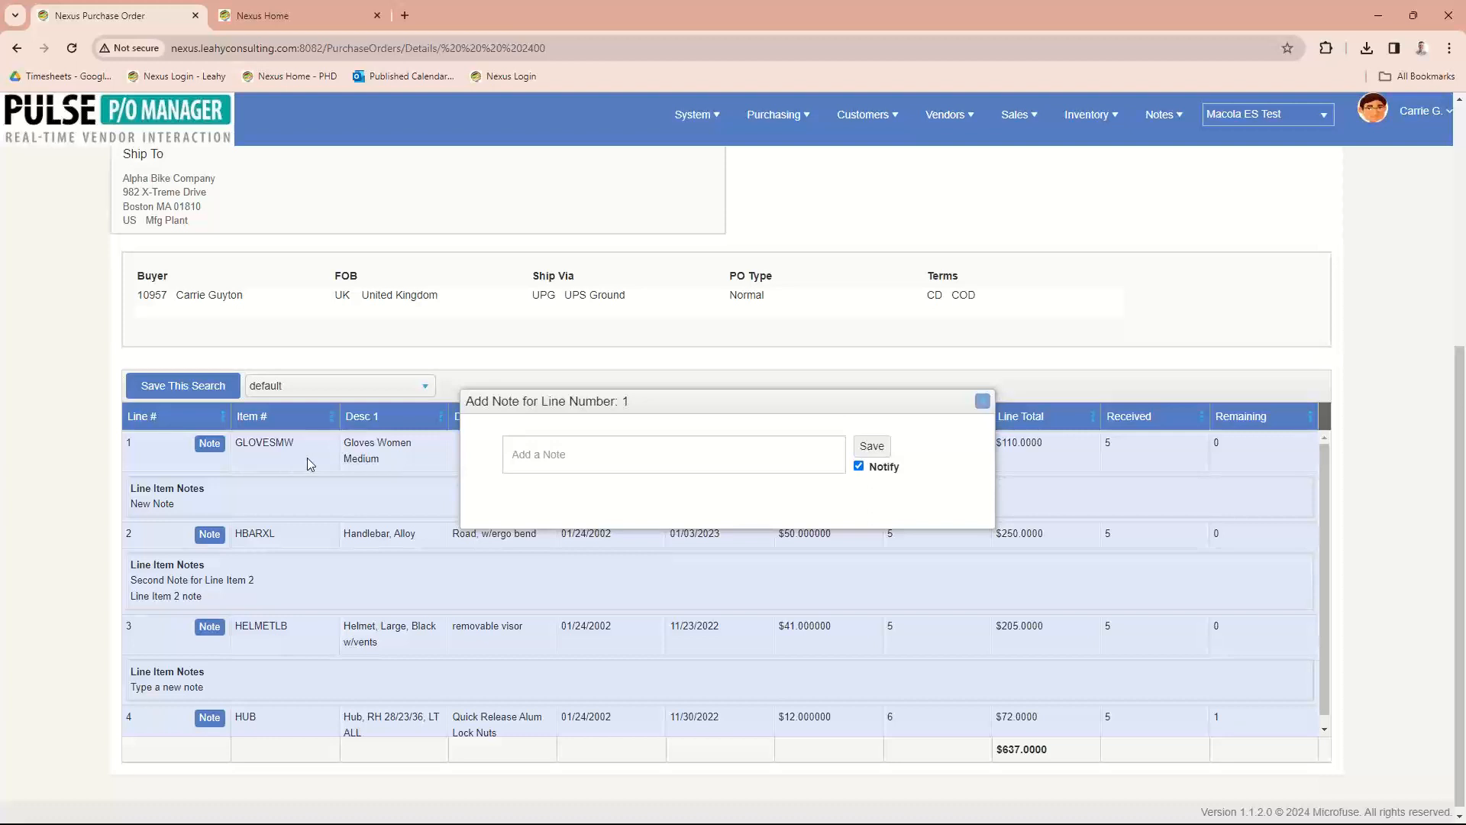
left_click(576, 455)
type("New ")
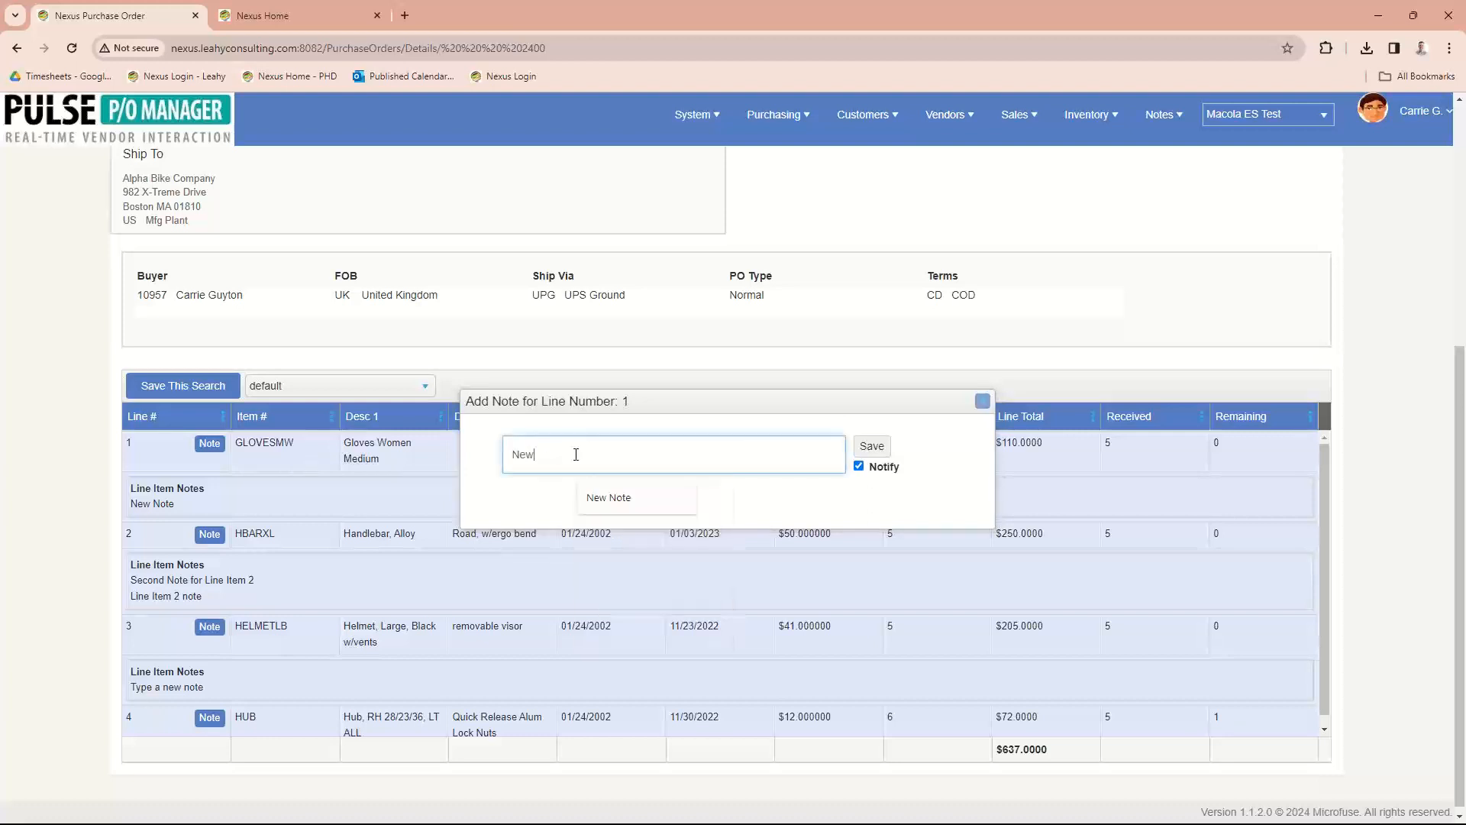
type("Note Number.")
left_click(873, 454)
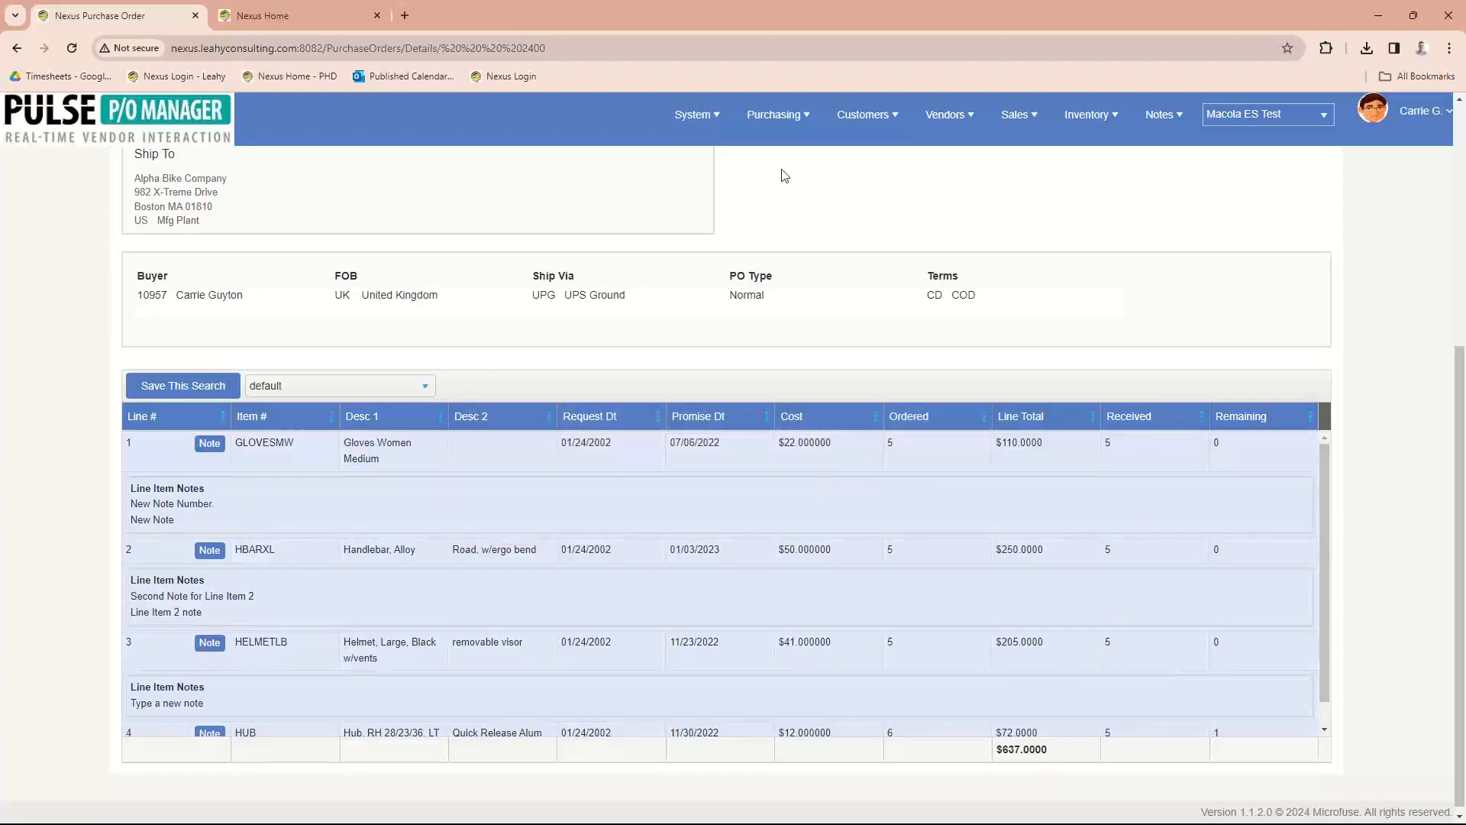
- Edit the purchase order to set the promise date of line 1, GLOVESMW, to 7/31/2022, and save it
left_click(695, 114)
scroll(446, 378, "up", 5)
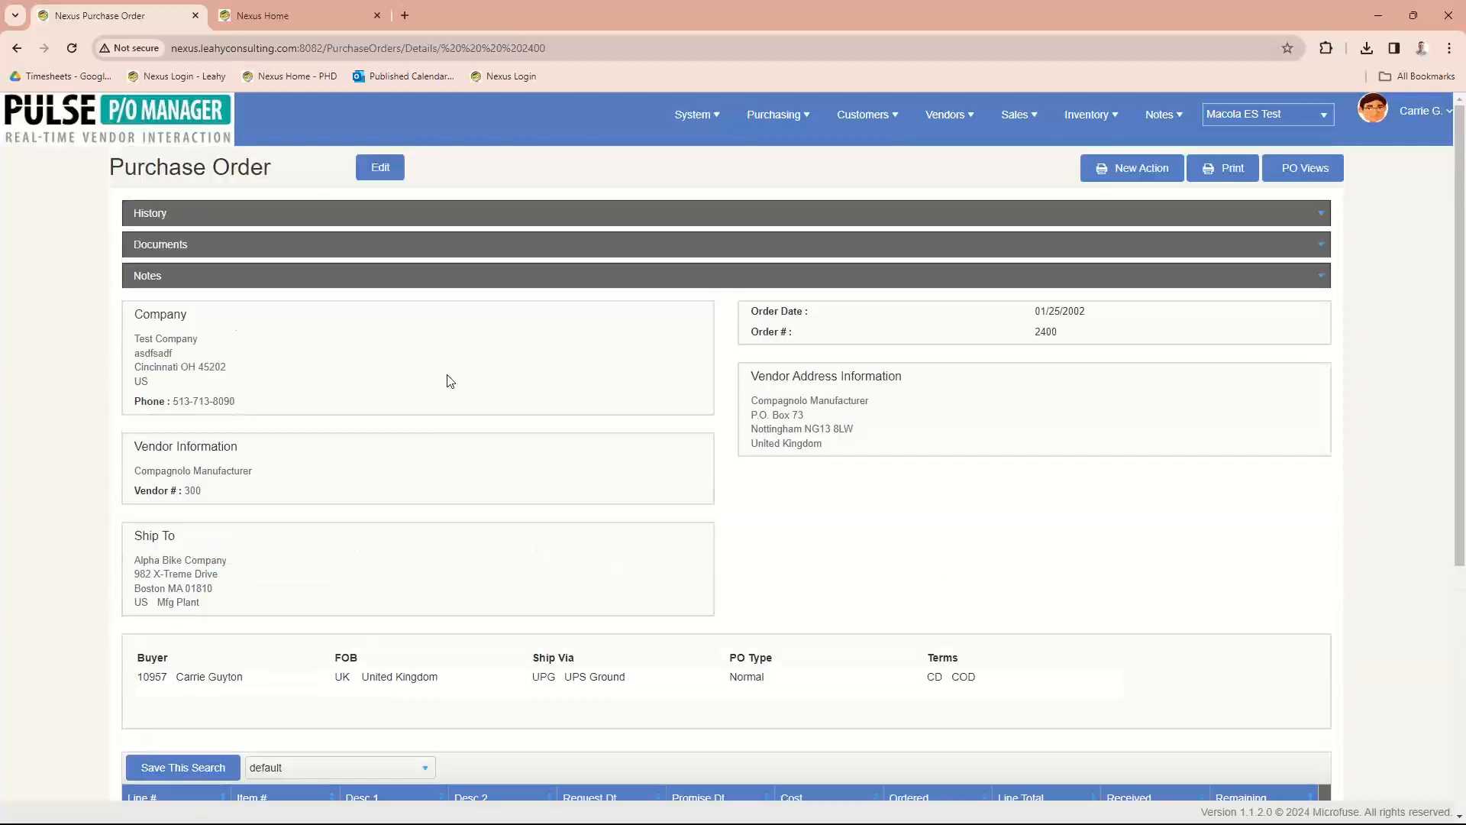
scroll(450, 380, "down", 3)
scroll(449, 386, "up", 3)
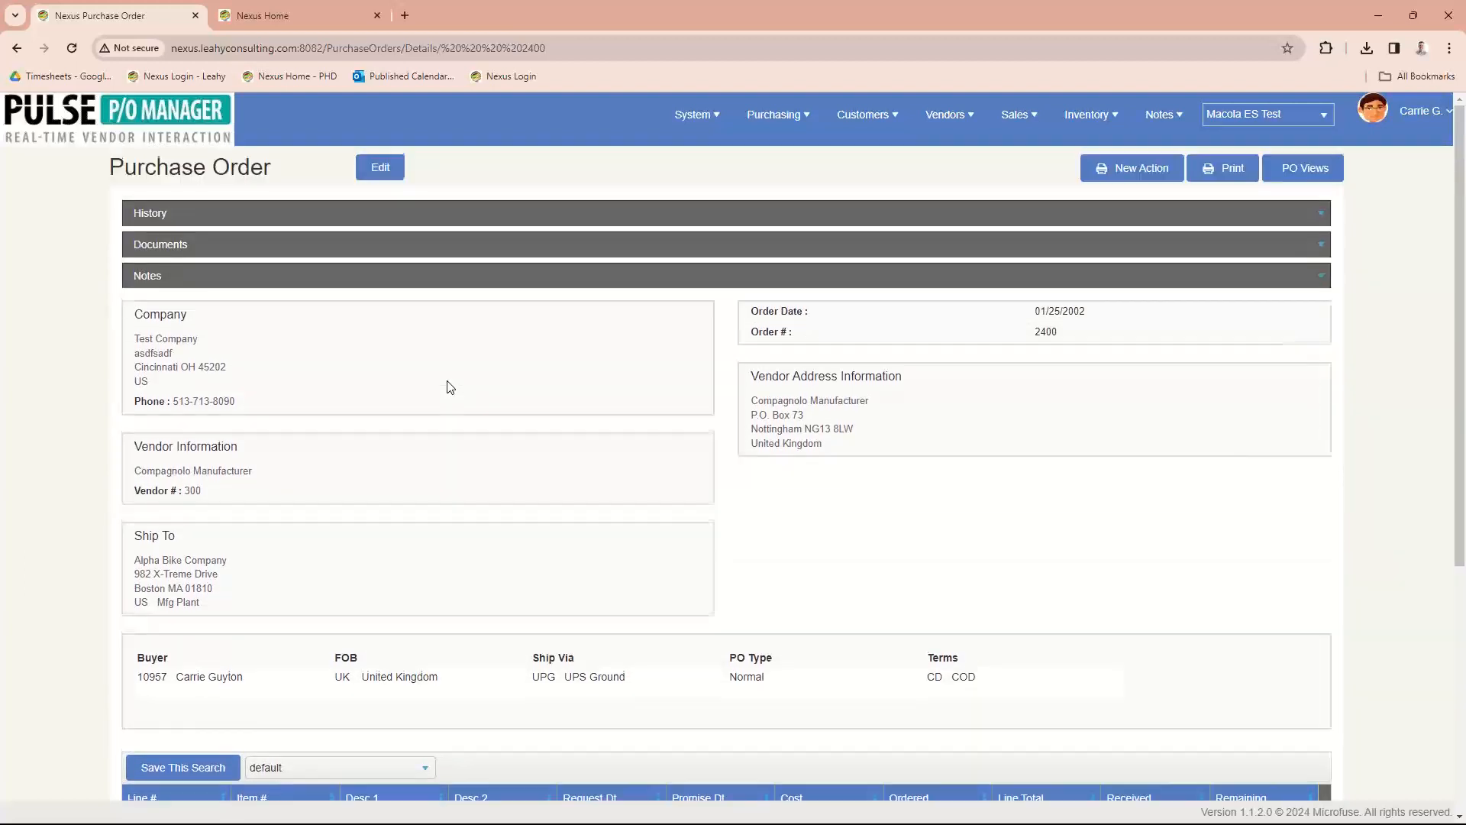
left_click(391, 172)
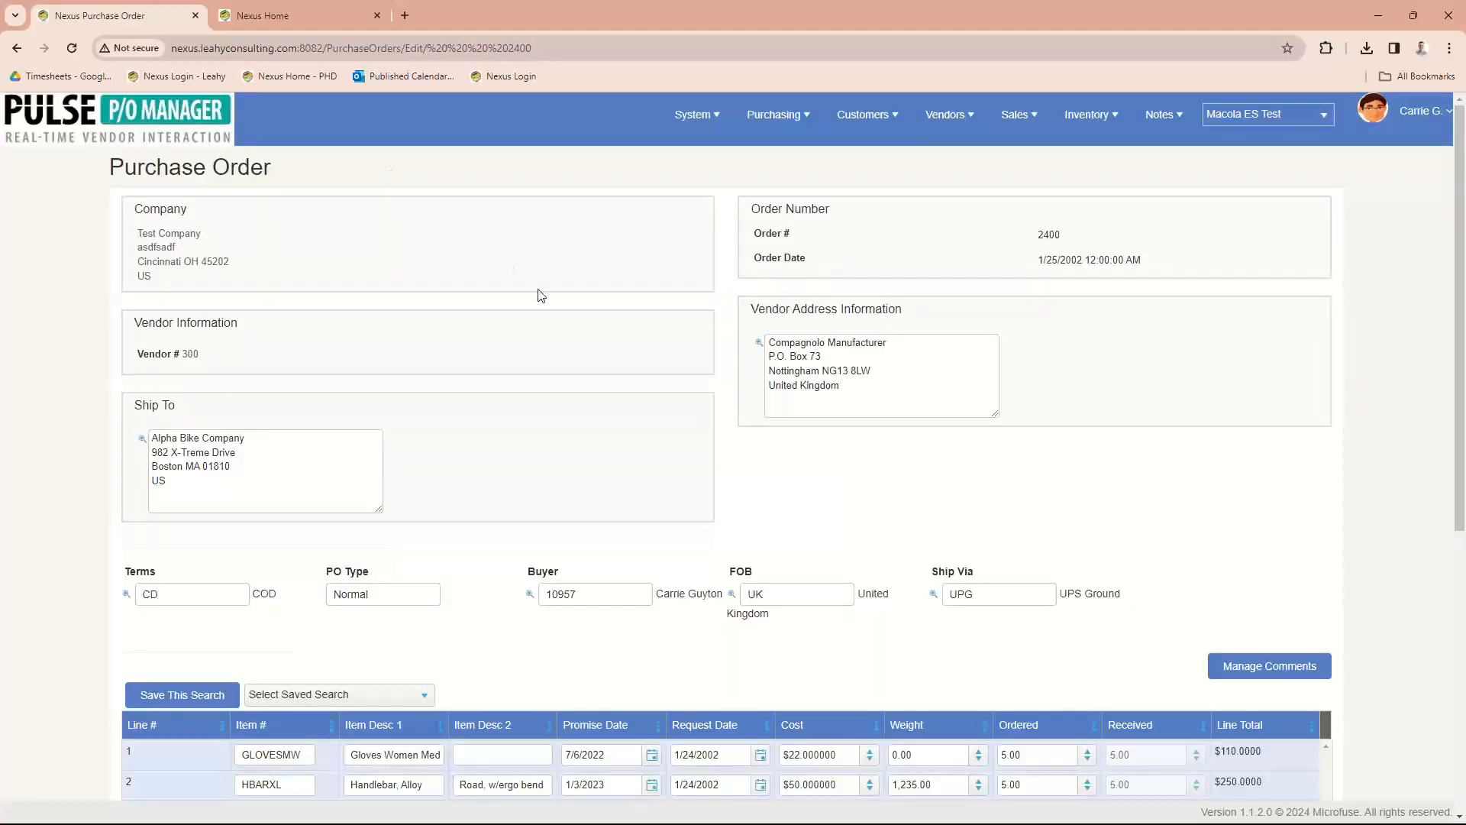
scroll(541, 301, "down", 3)
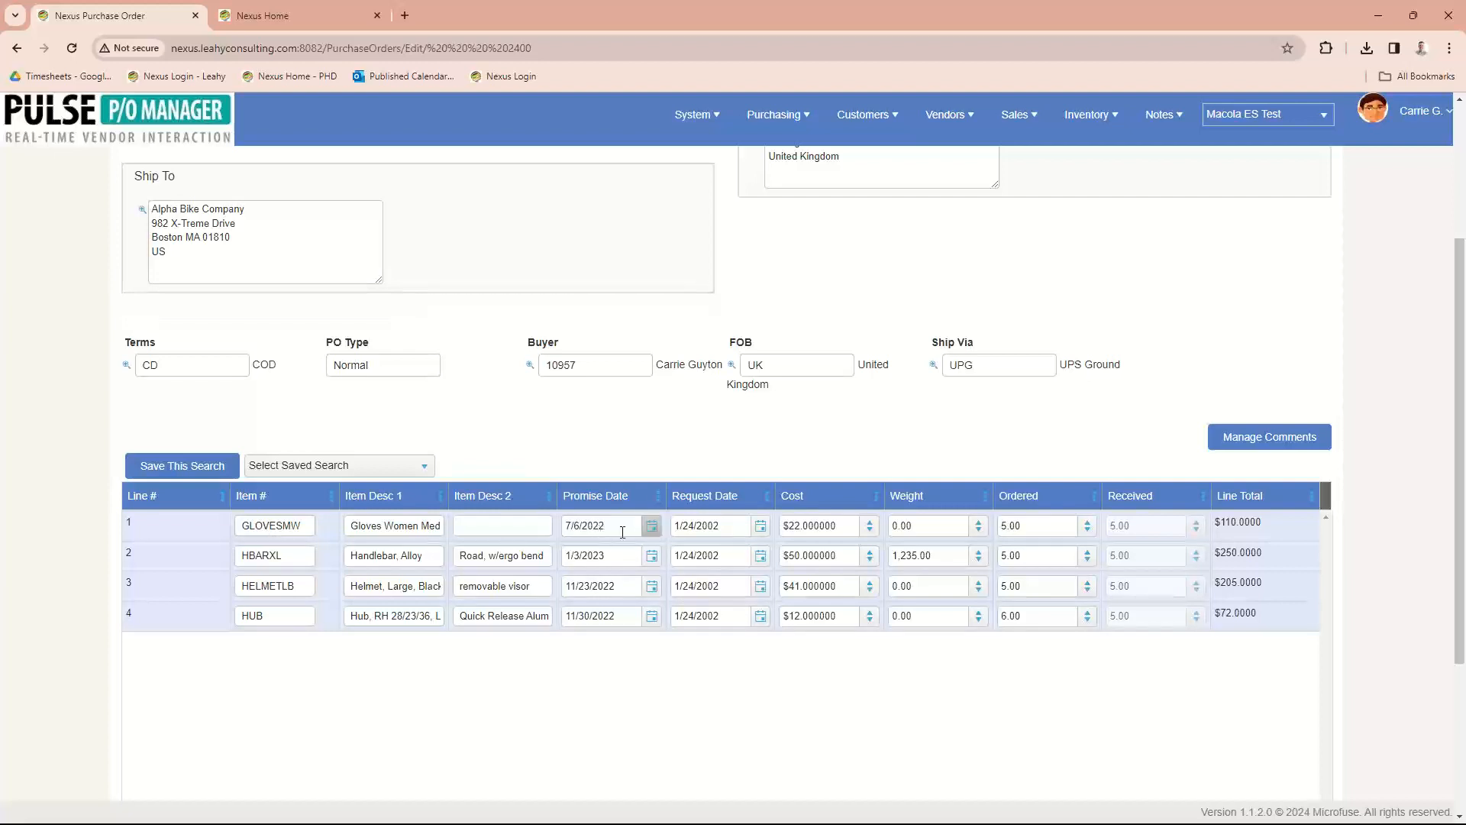
left_click(653, 527)
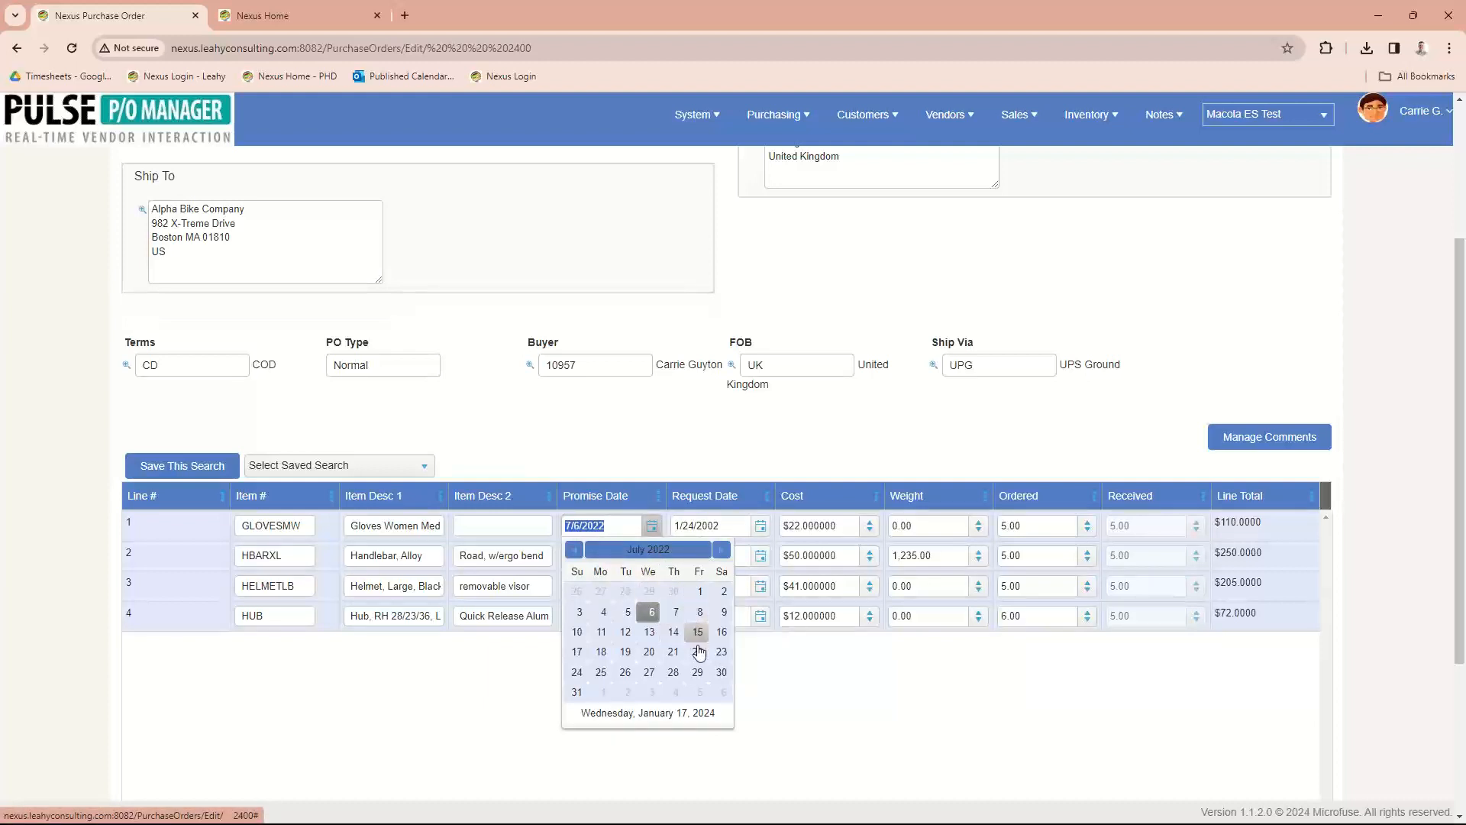
left_click(576, 692)
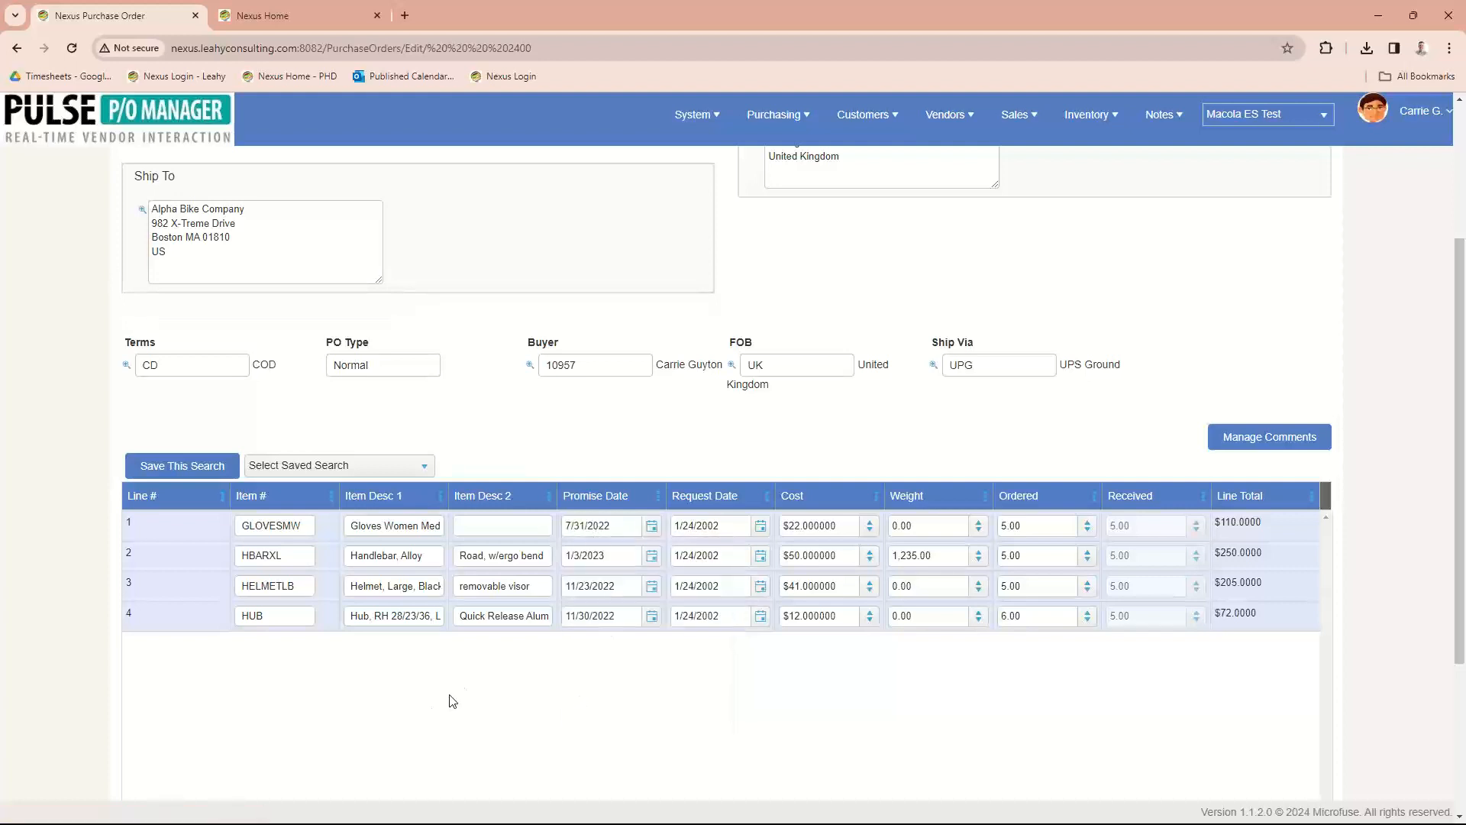
scroll(451, 697, "down", 3)
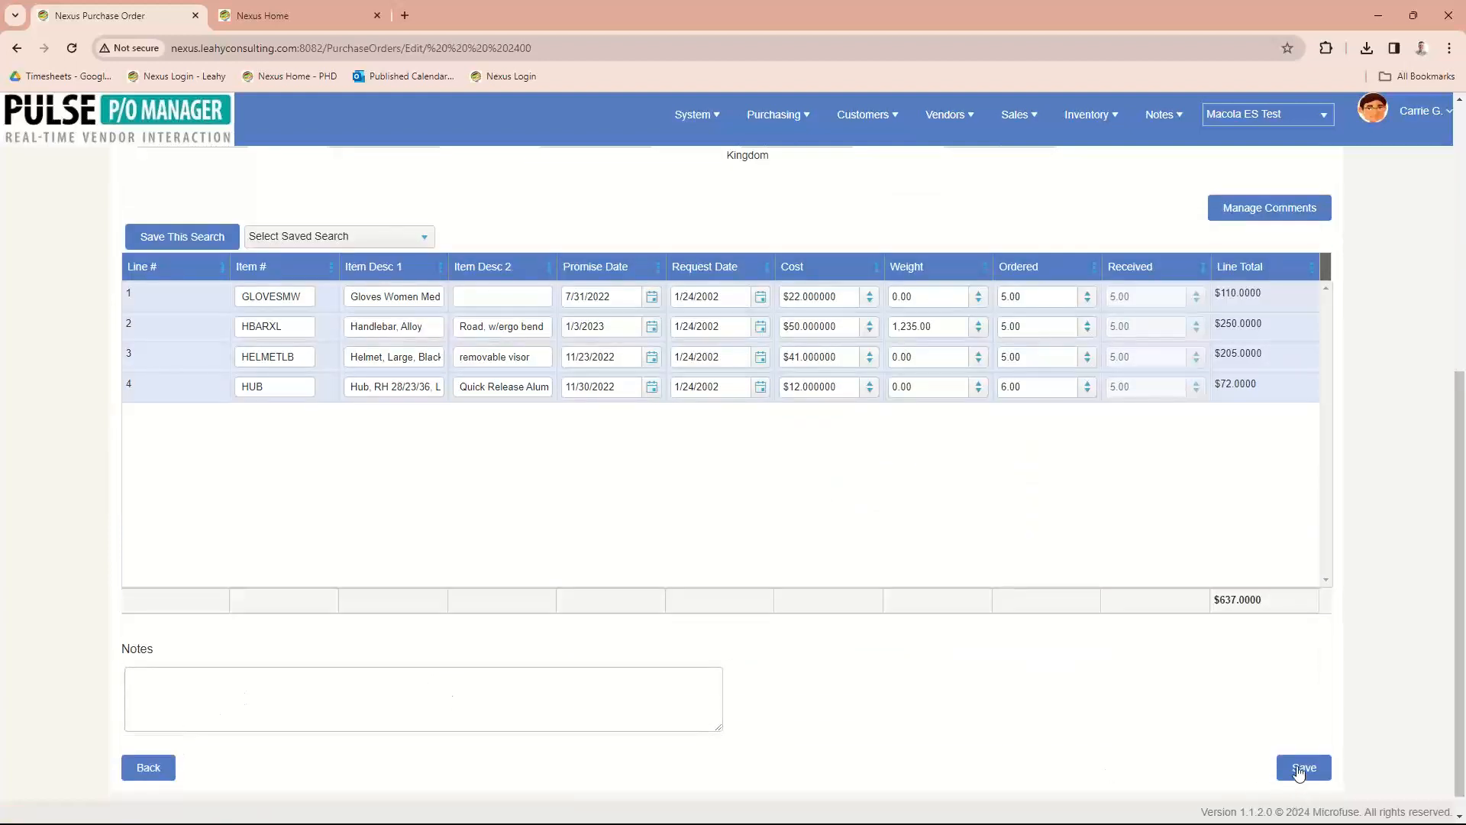
left_click(1300, 768)
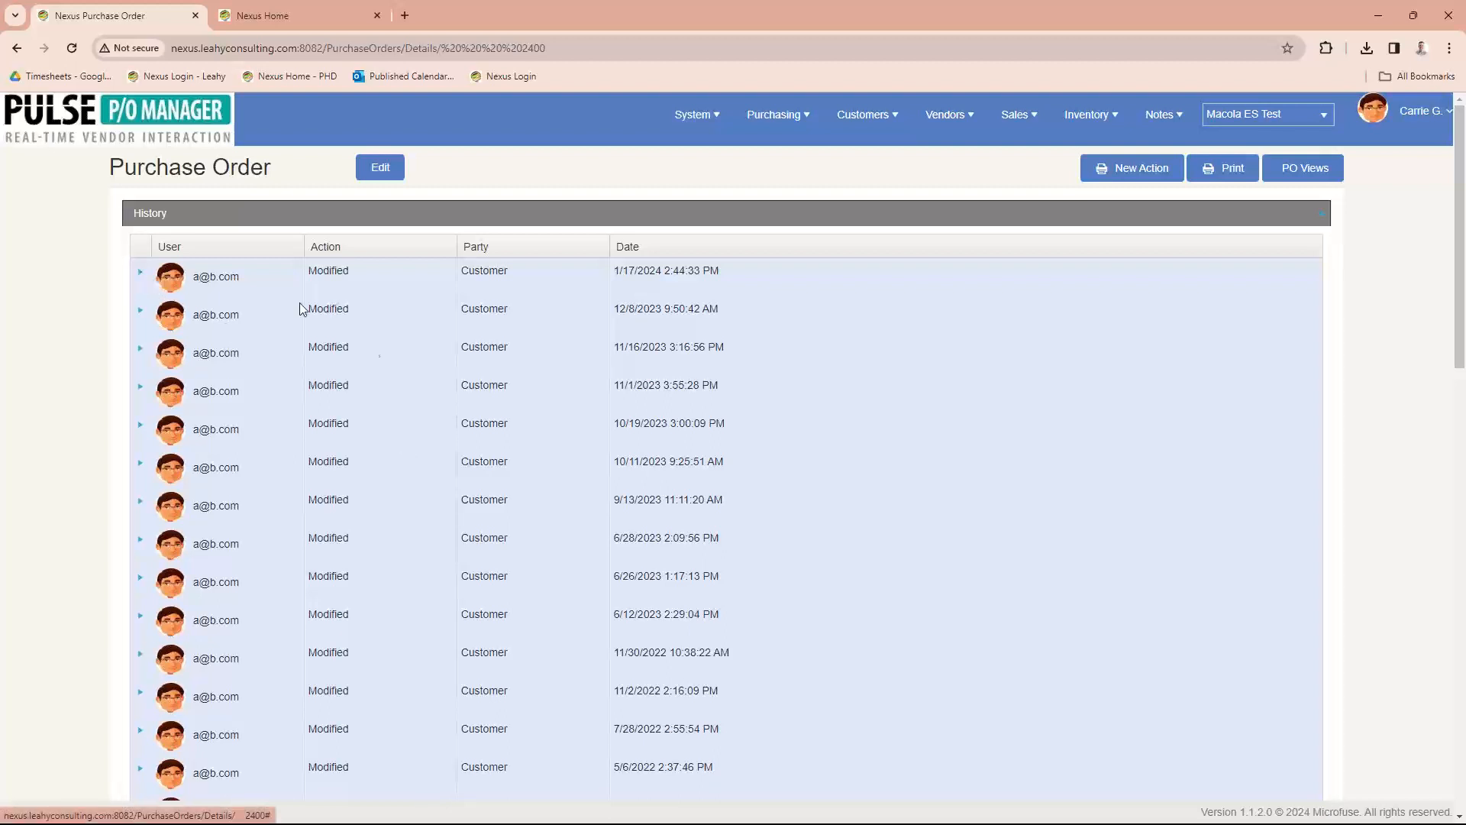
- Examine the purchase order's history and compare the new and old promise dates in the most recent entry
scroll(389, 373, "down", 2)
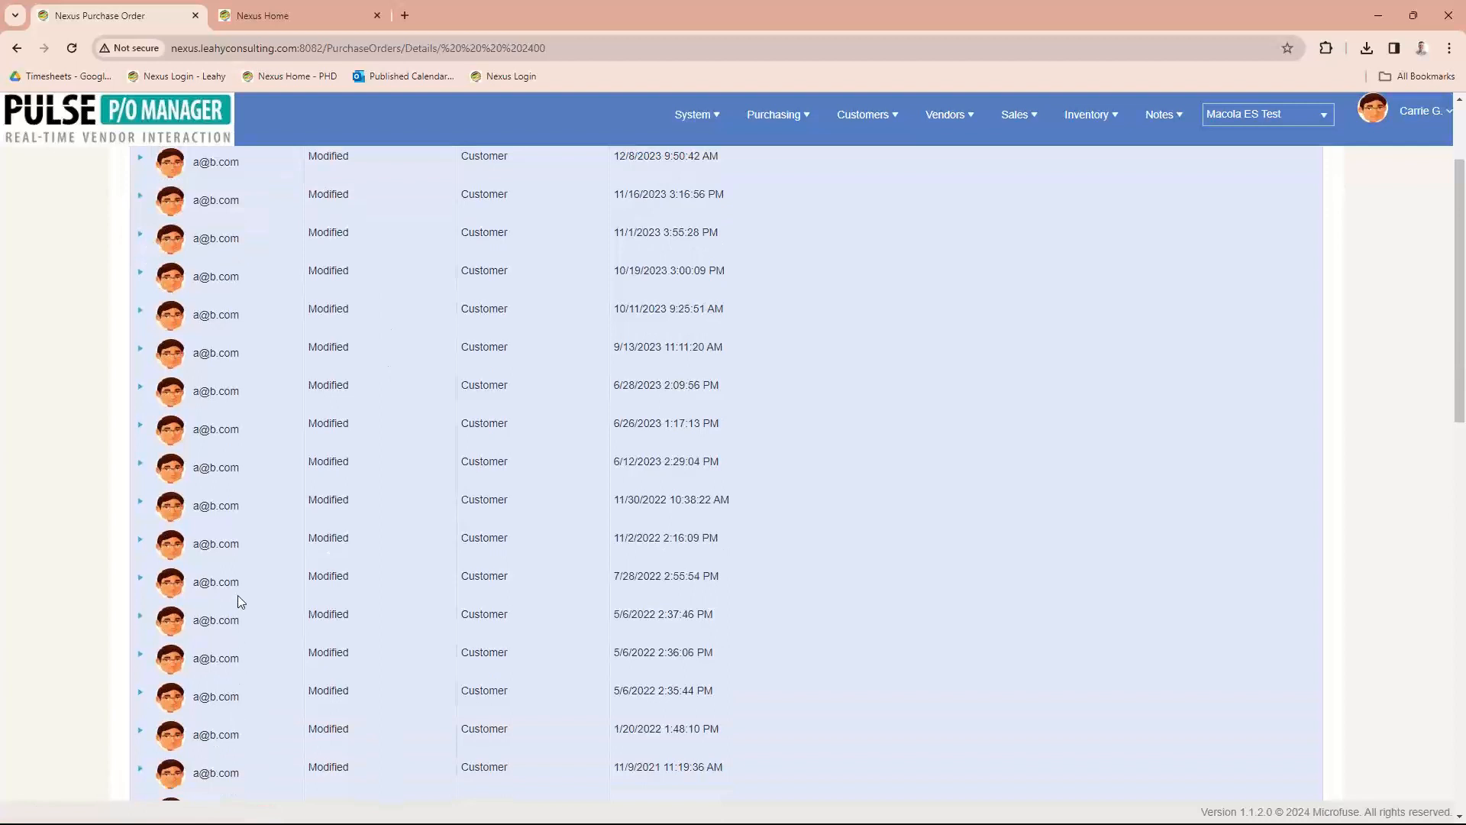
scroll(237, 397, "up", 2)
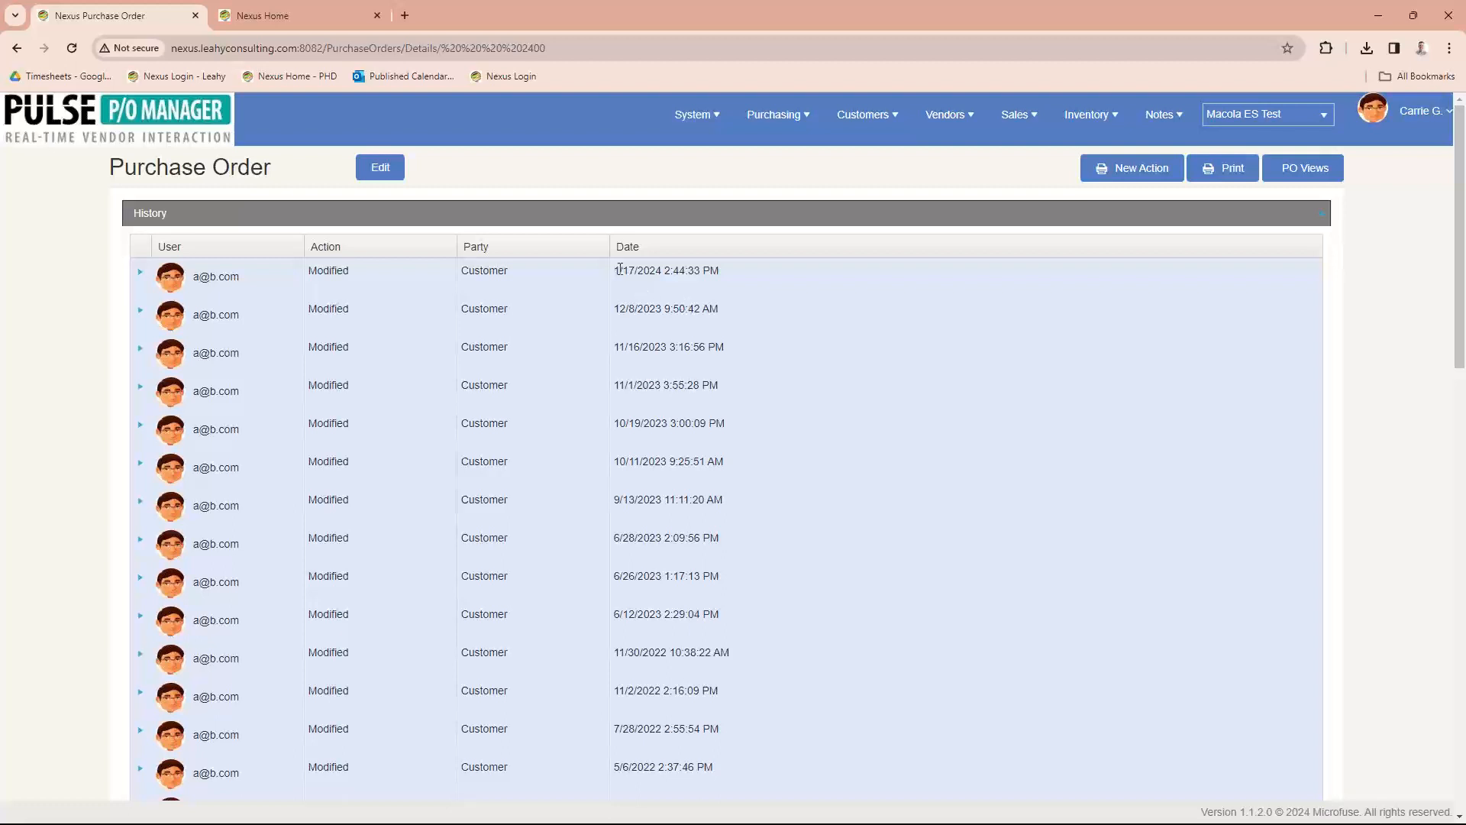
left_click_drag(620, 270, 712, 272)
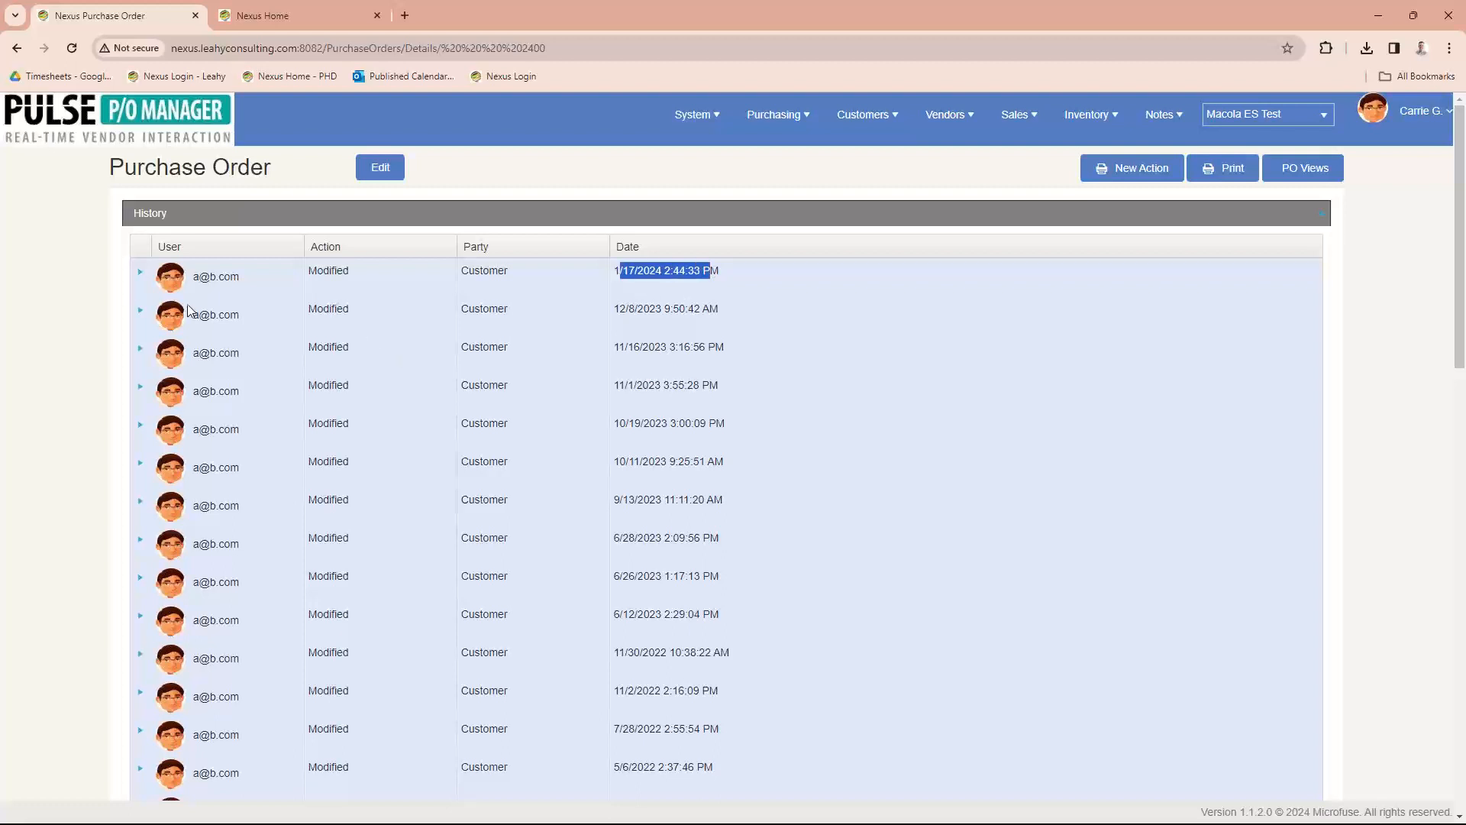
left_click(141, 274)
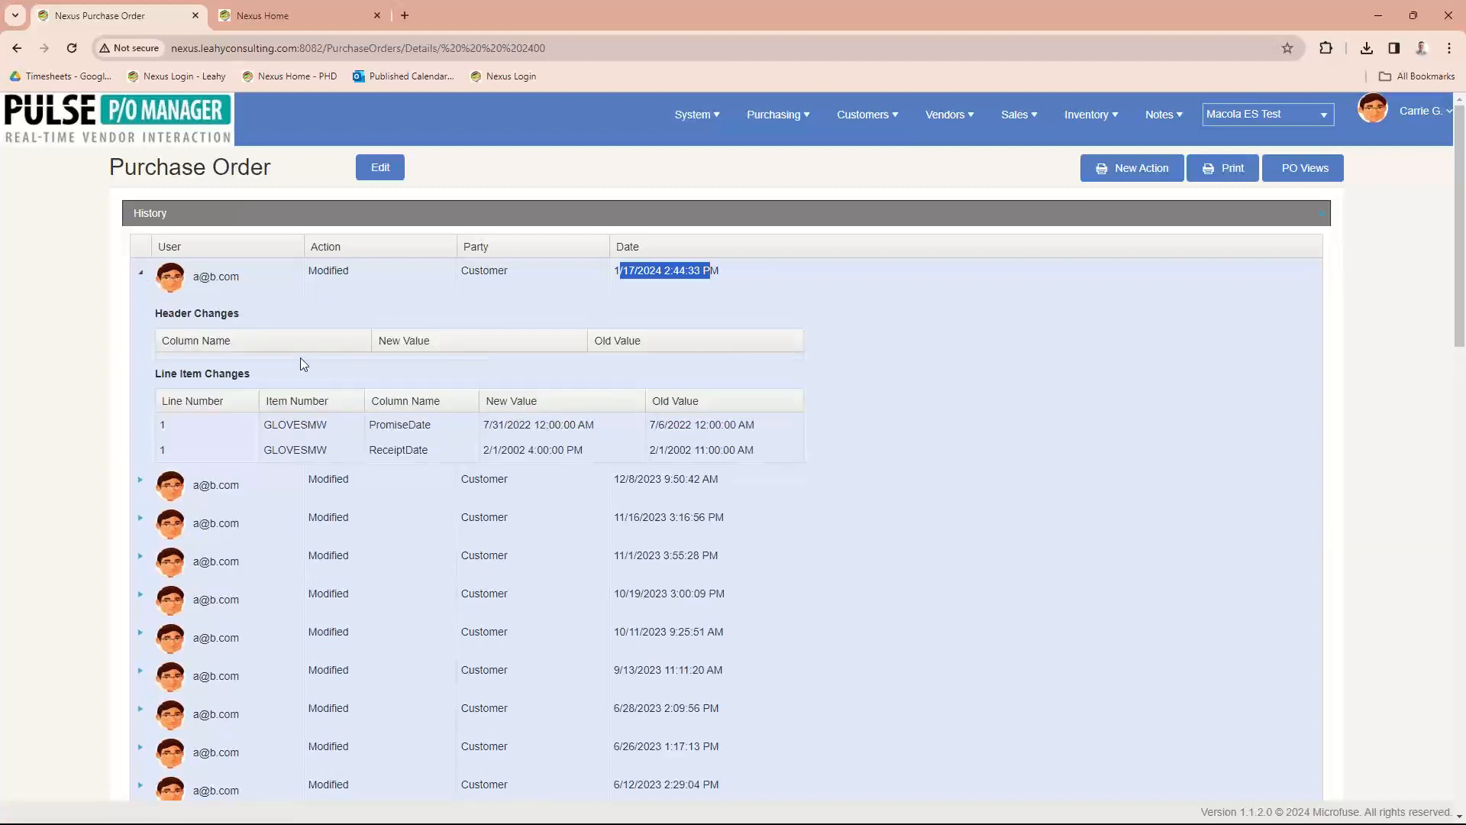
left_click_drag(649, 425, 686, 426)
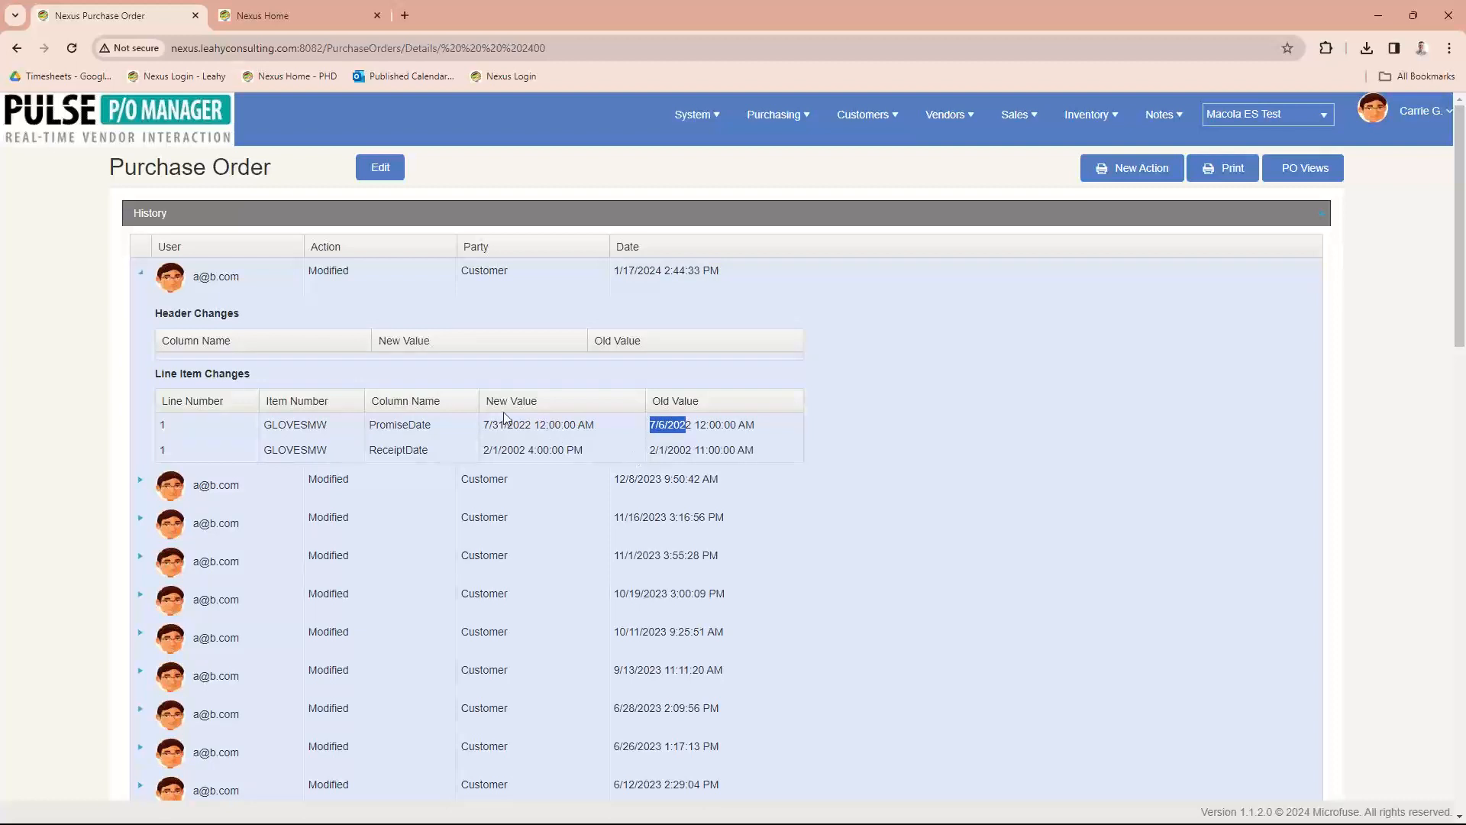
- Return to the home dashboard and open Shimani Corporation's order 40-00 from My Action Items' Waiting On Me list
left_click_drag(485, 424, 533, 425)
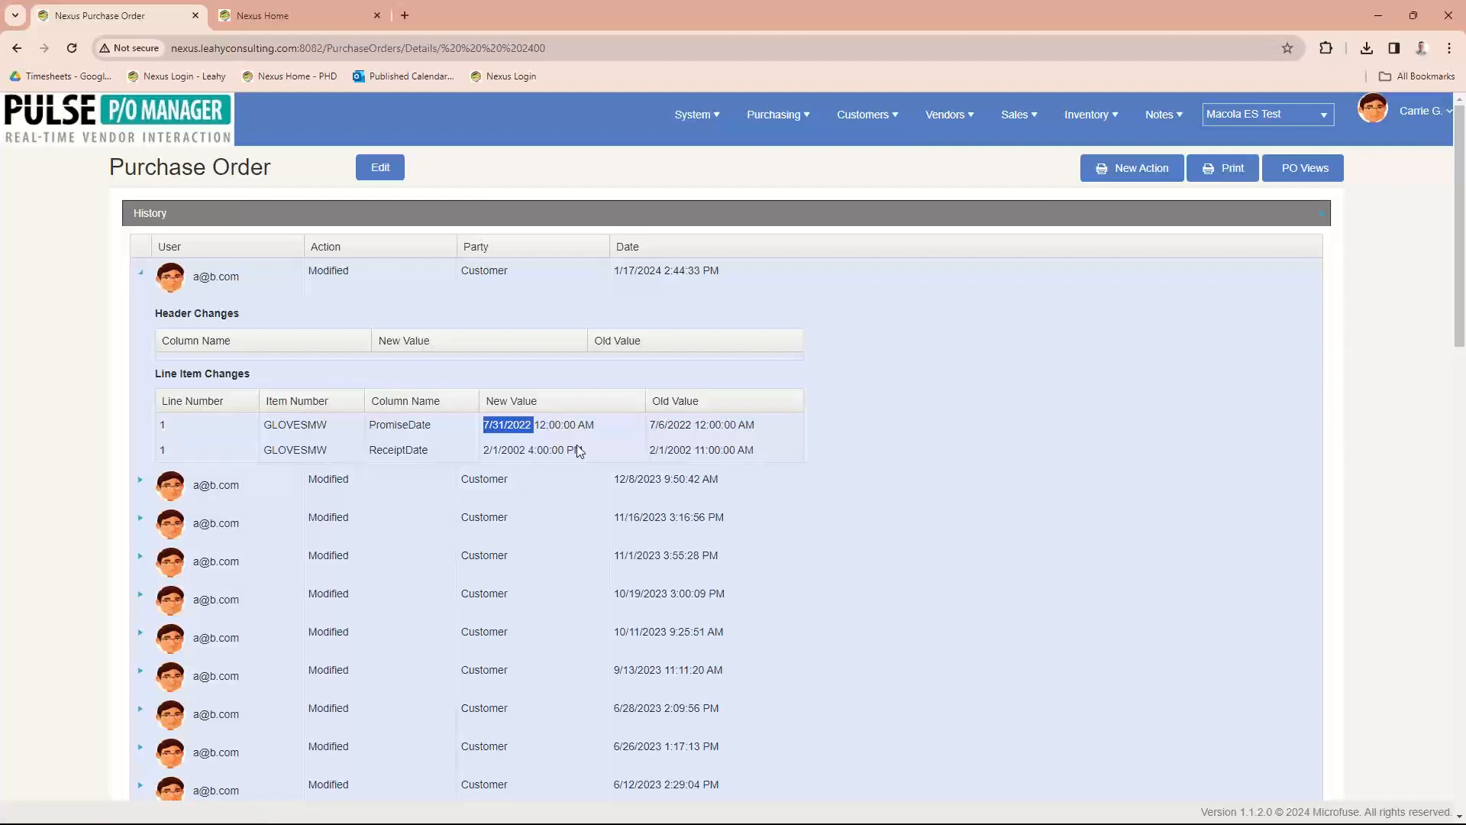
left_click(399, 168)
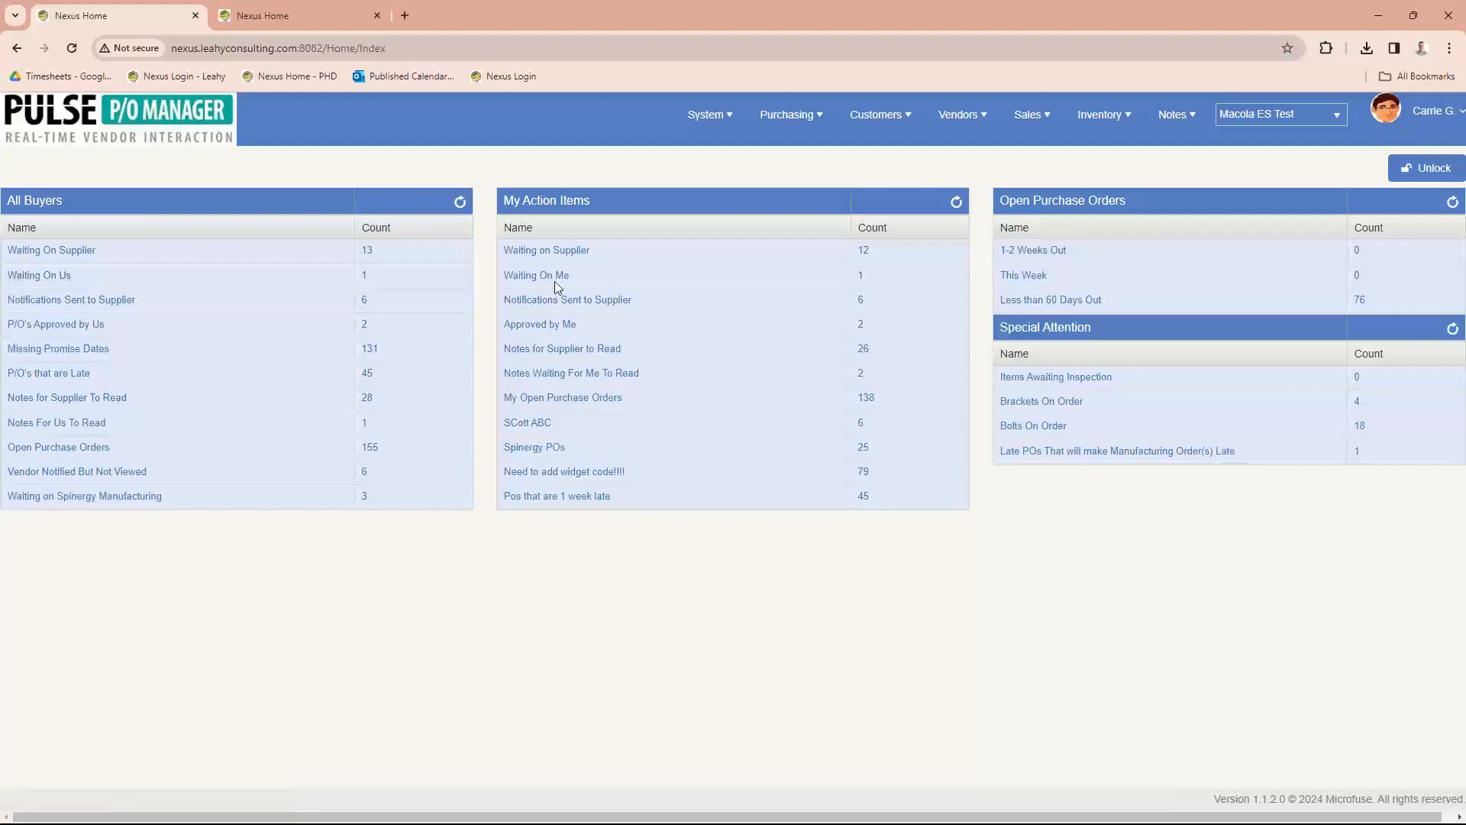
left_click(526, 277)
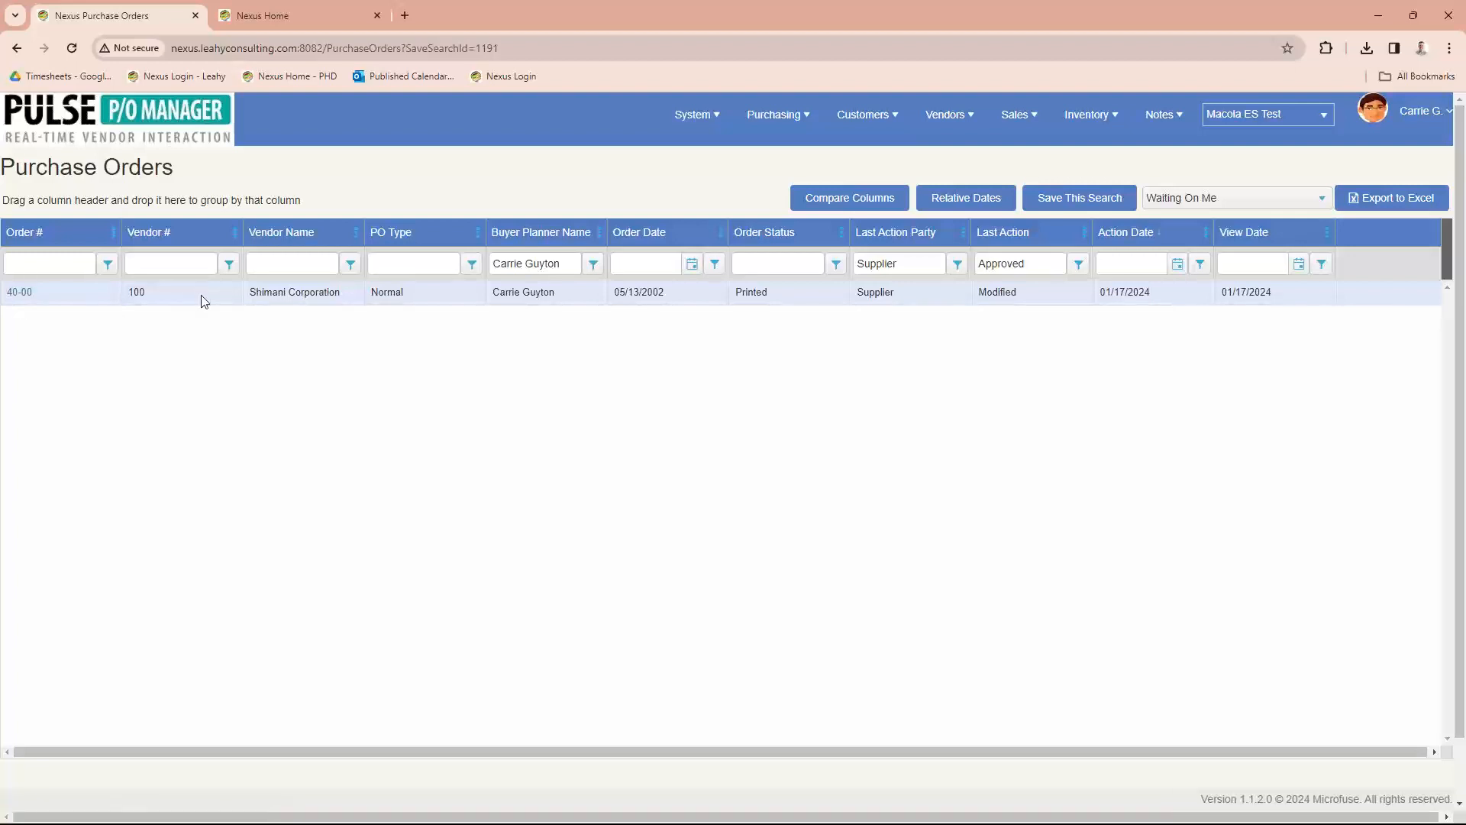
left_click(17, 294)
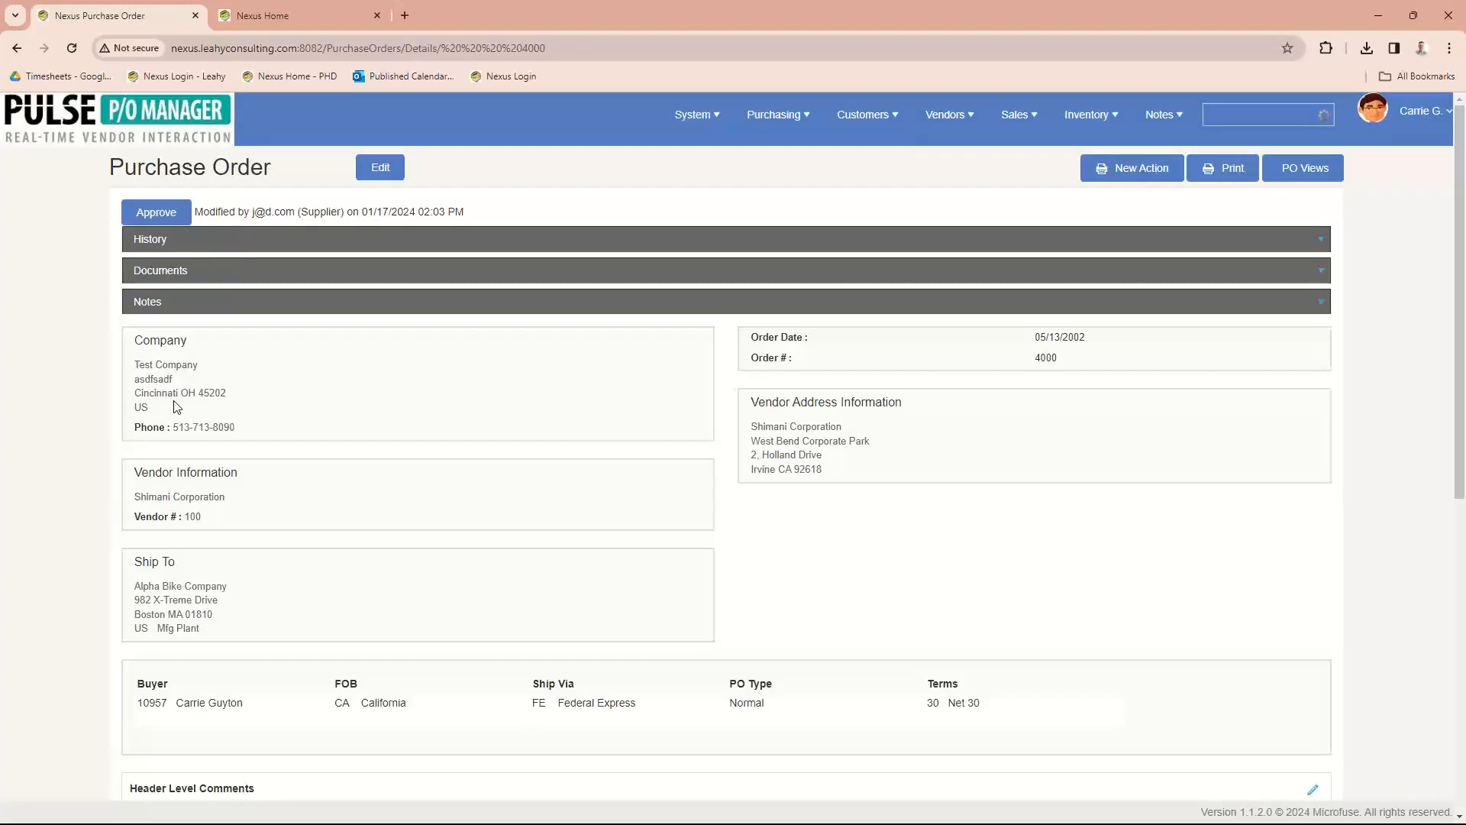
- Review the supplier's latest promise date change to the BOLT line in the order's history, and approve it
left_click(263, 245)
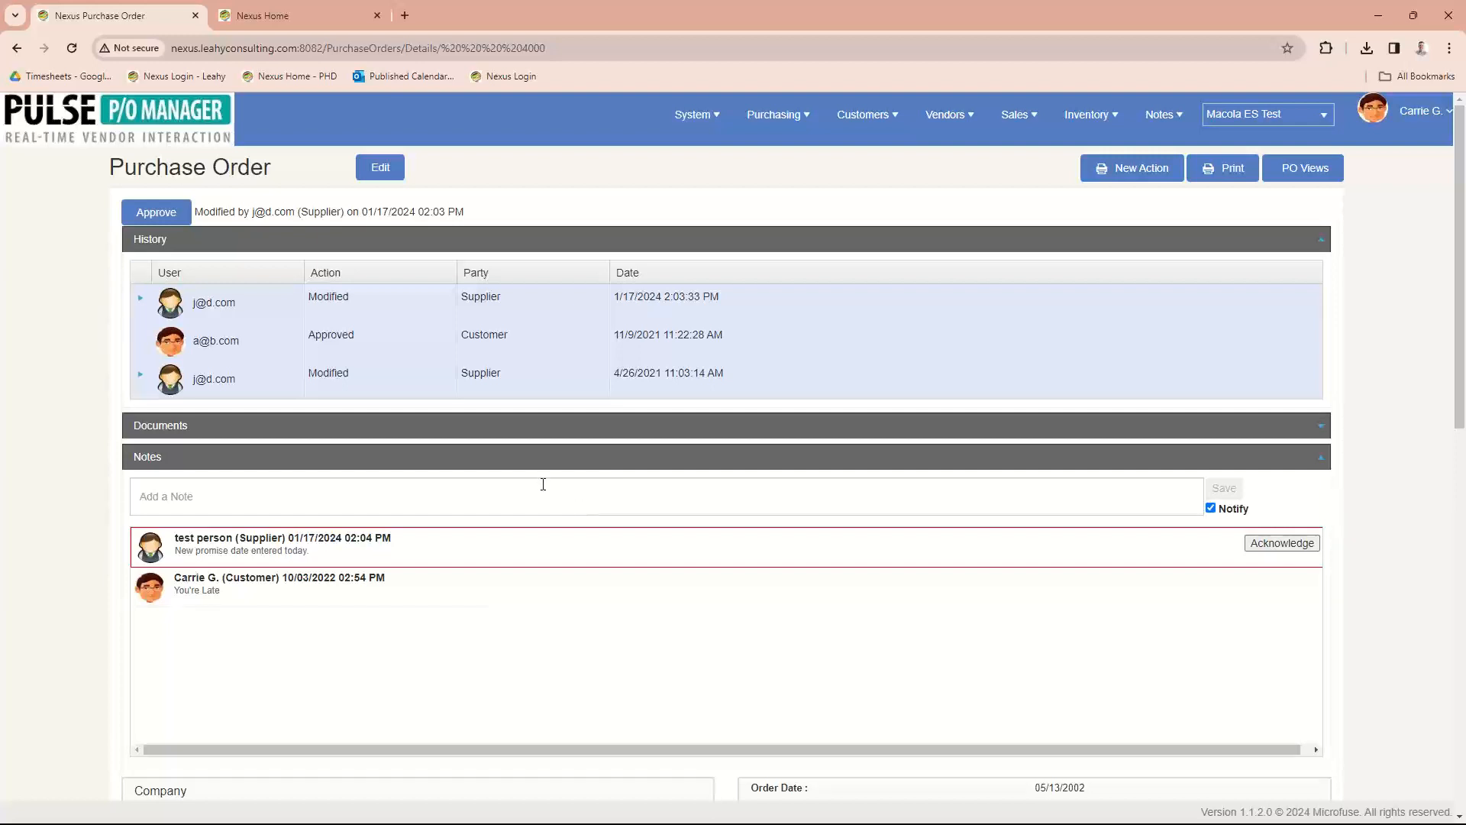
left_click(139, 302)
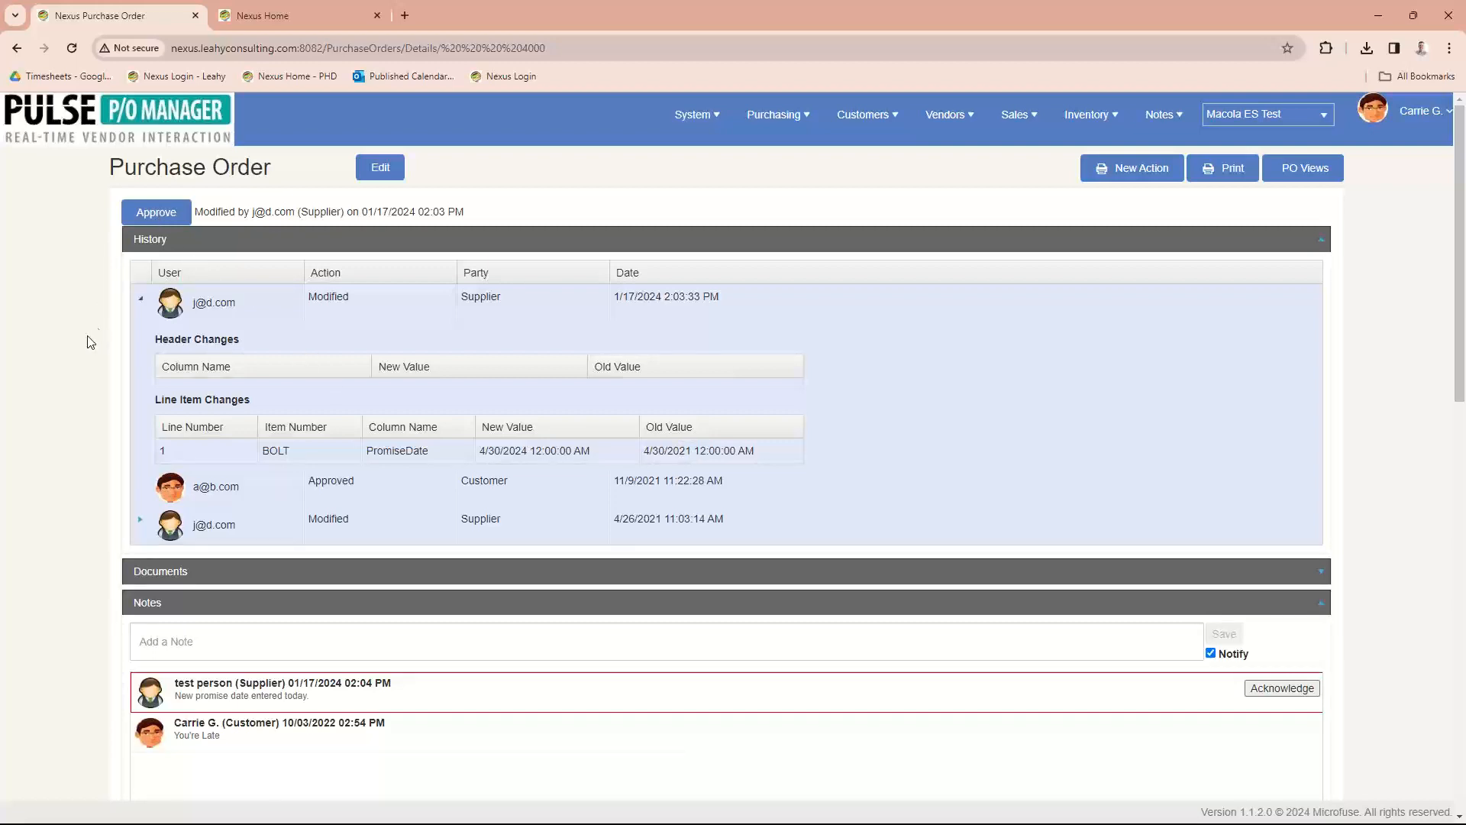
scroll(84, 355, "down", 9)
scroll(84, 354, "down", 3)
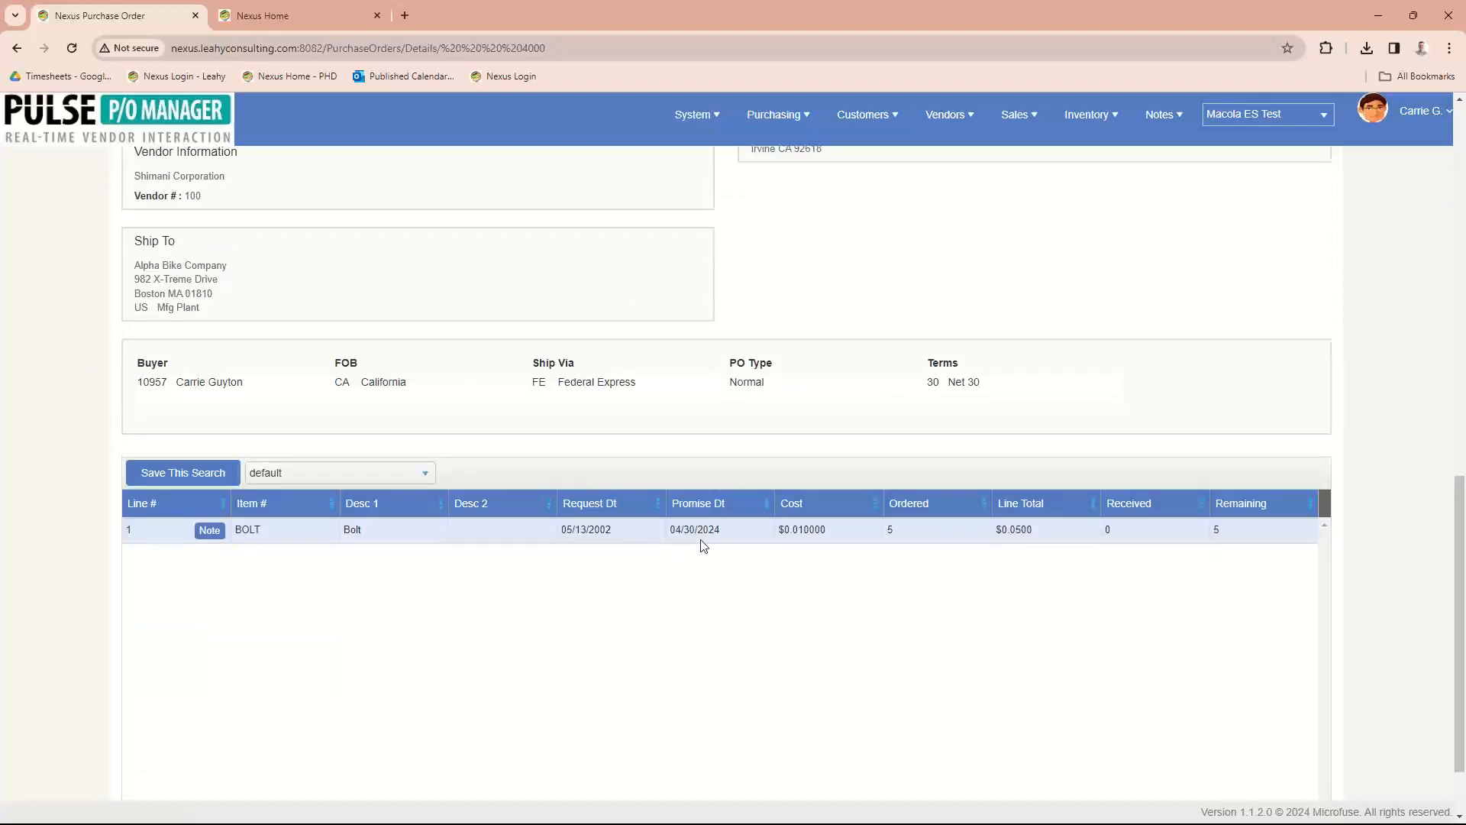
scroll(674, 556, "up", 12)
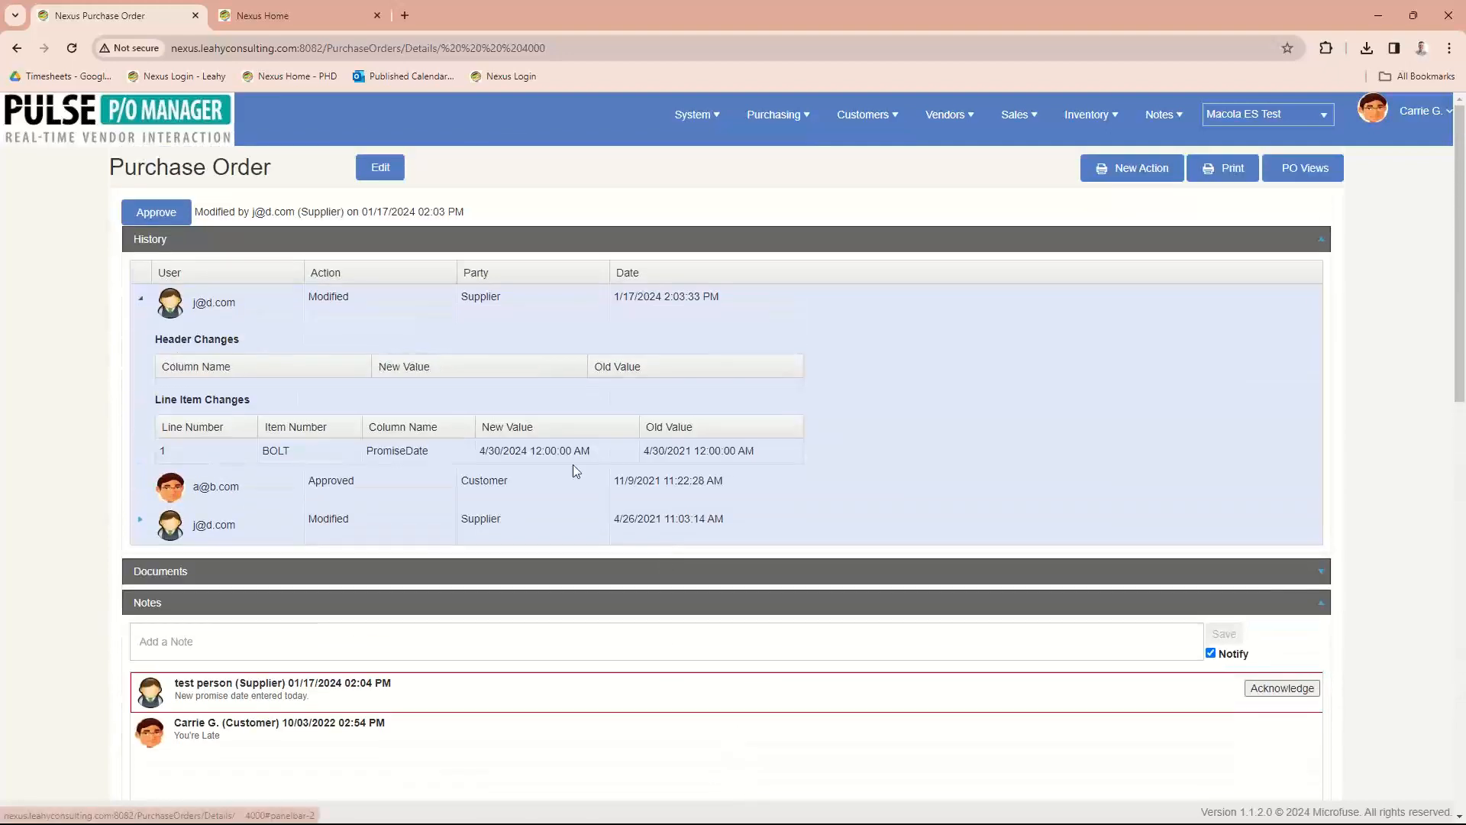
left_click(145, 214)
left_click(122, 129)
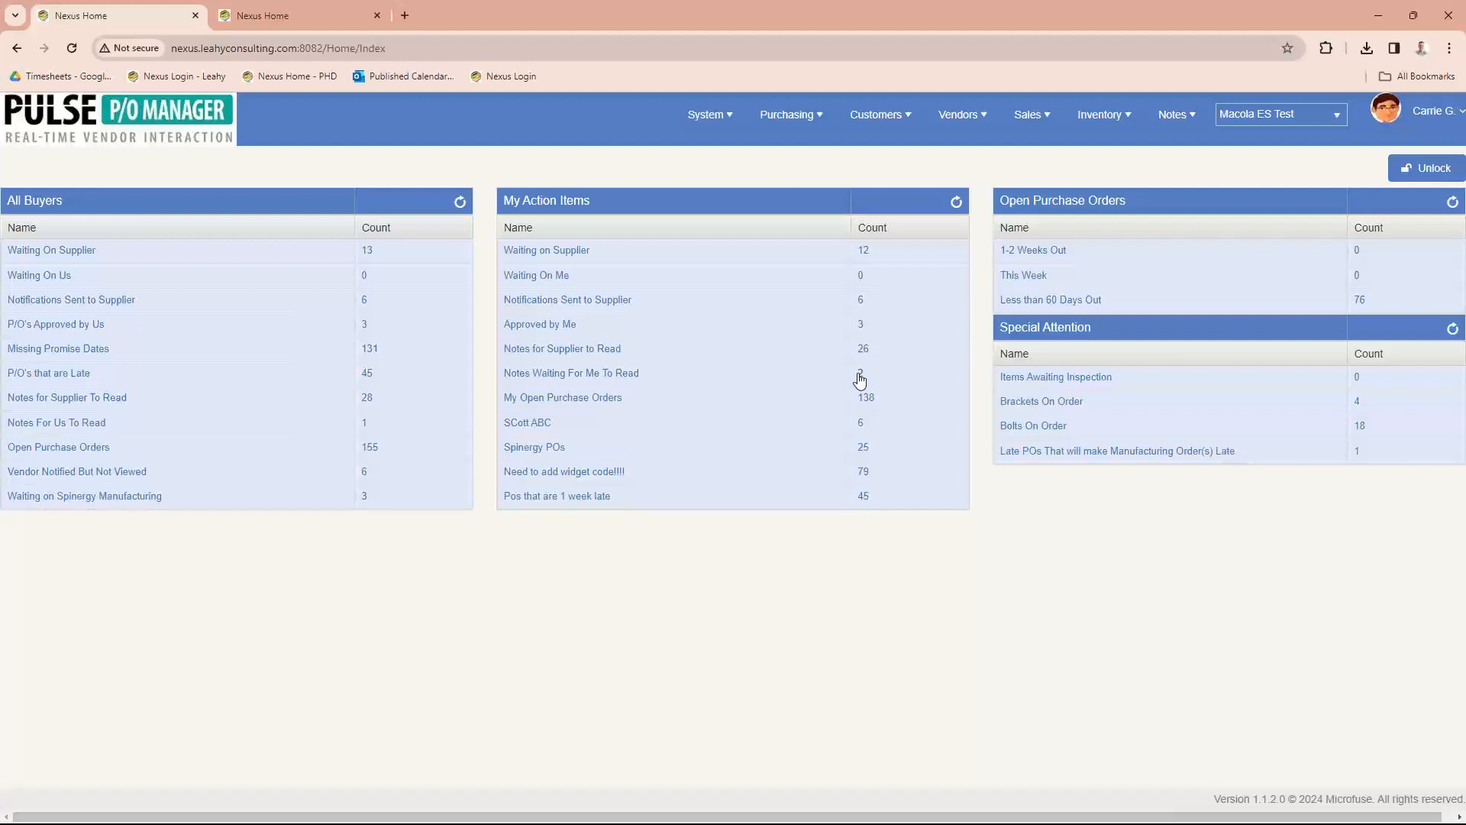
- Open order 41-00 from Notes Waiting For Me To Read and examine its notes, returning to the home dashboard when finished
left_click(574, 374)
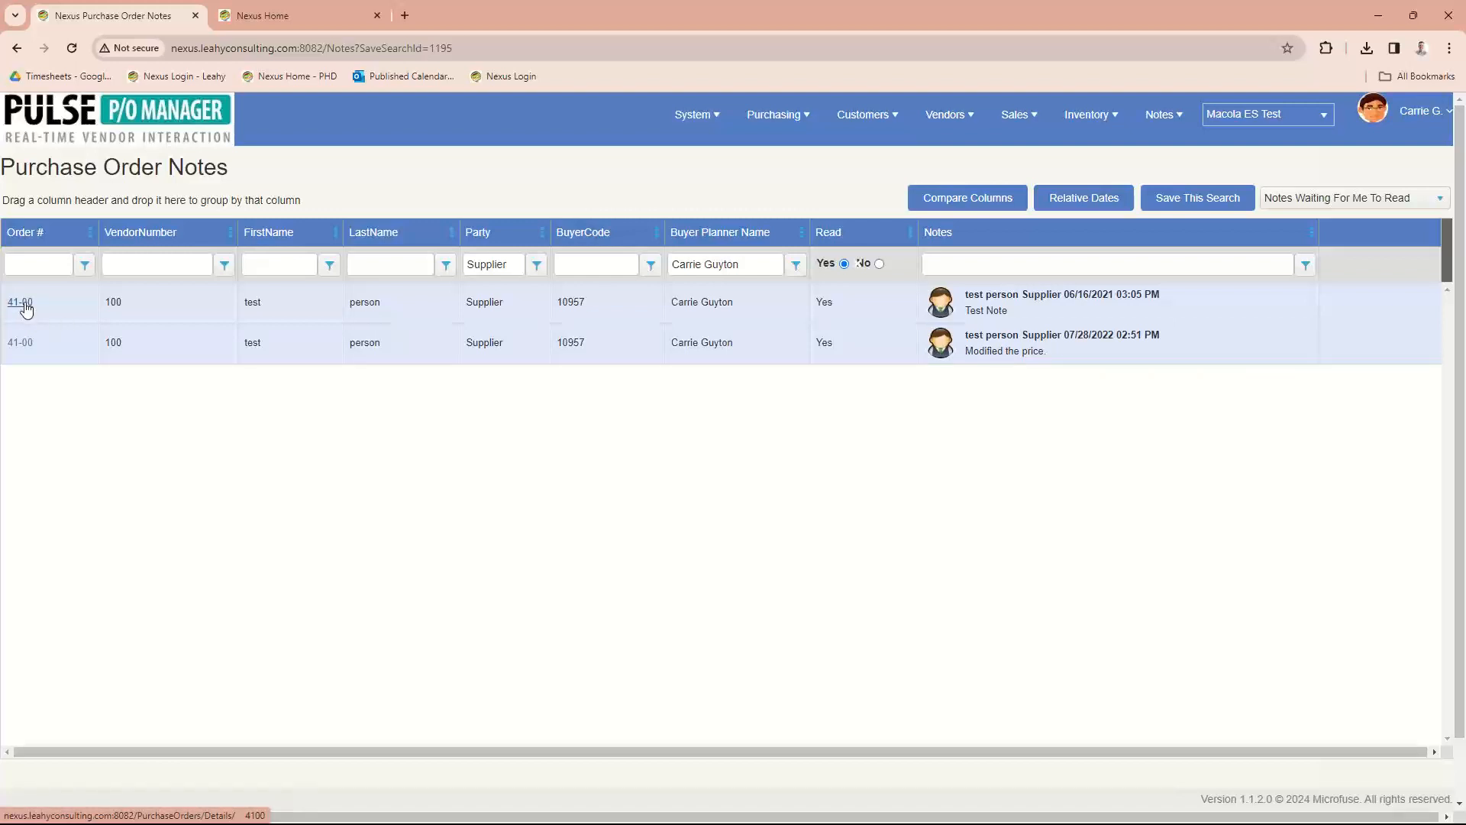
left_click(20, 344)
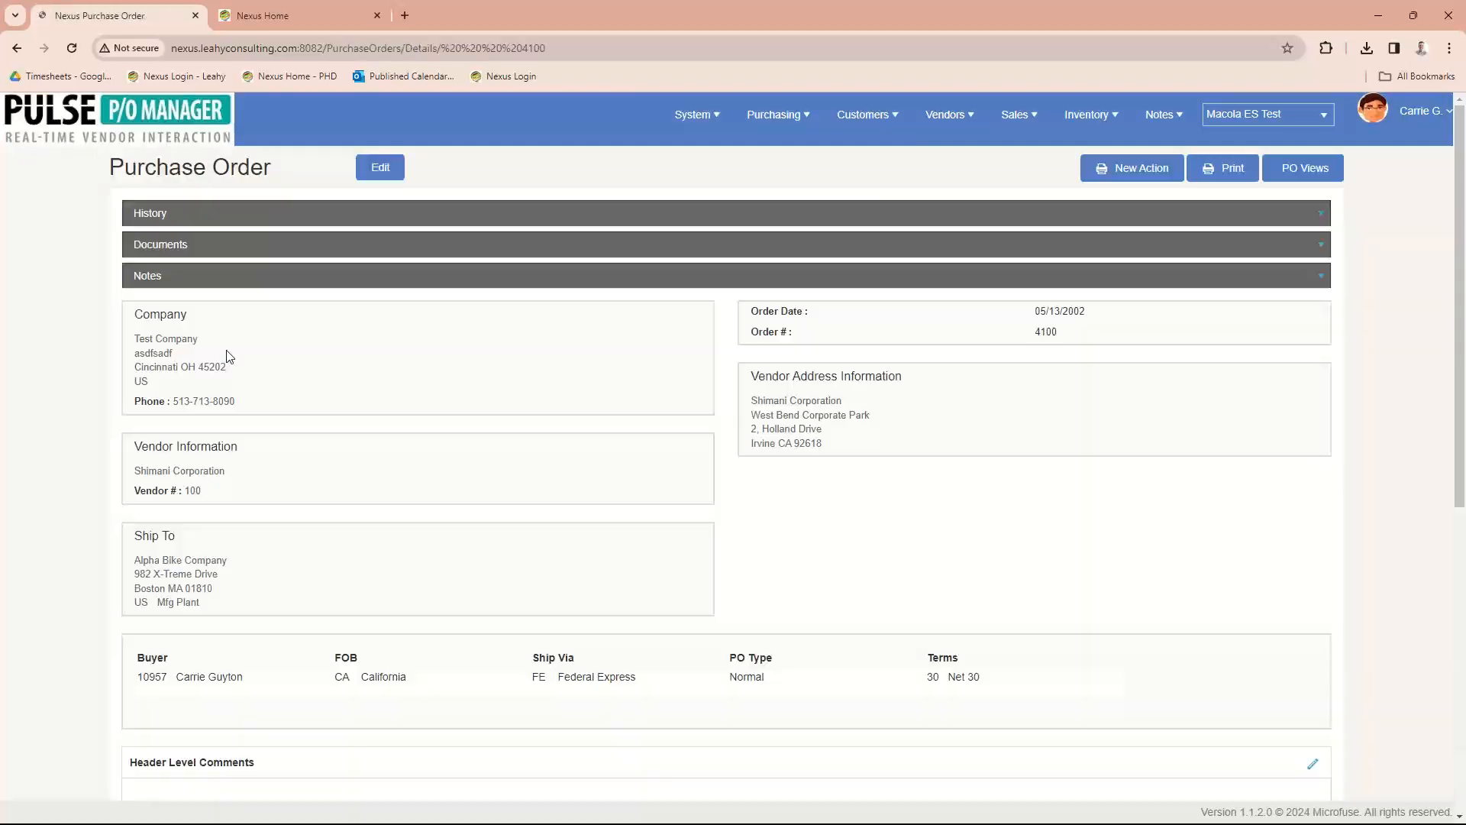
scroll(557, 410, "down", 1)
scroll(557, 410, "down", 2)
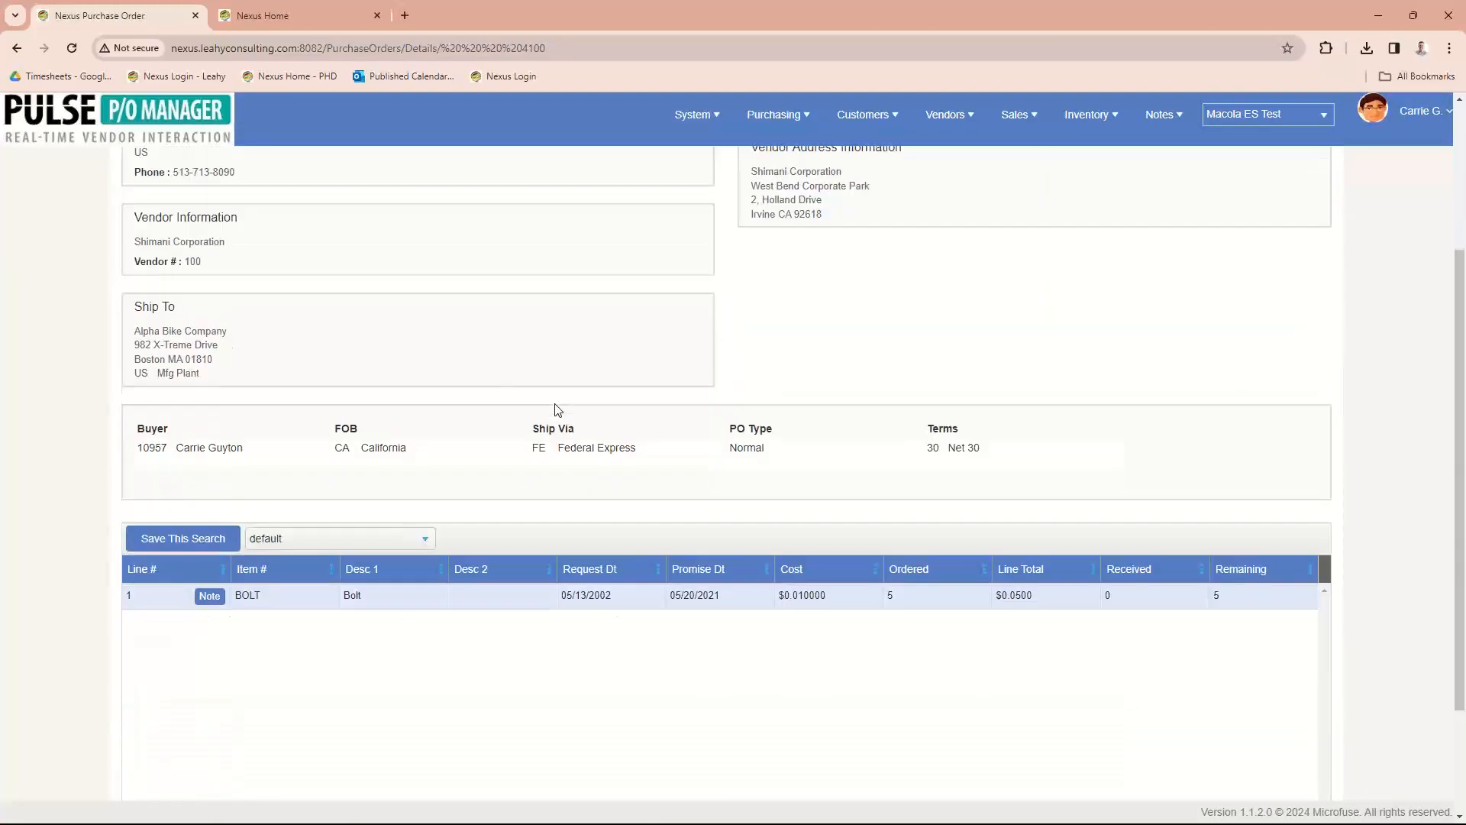
scroll(557, 410, "up", 3)
left_click(267, 278)
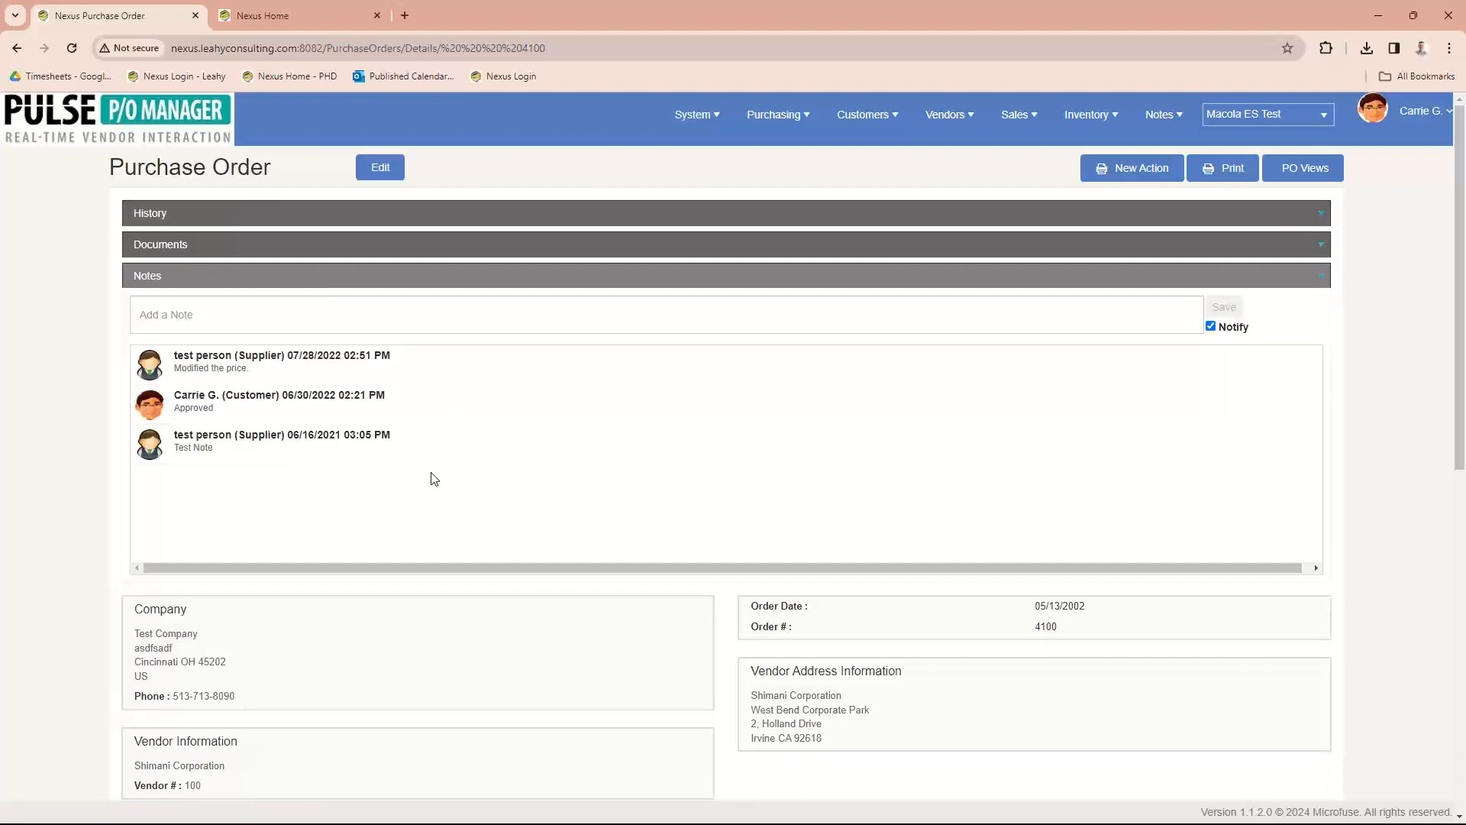
left_click(86, 130)
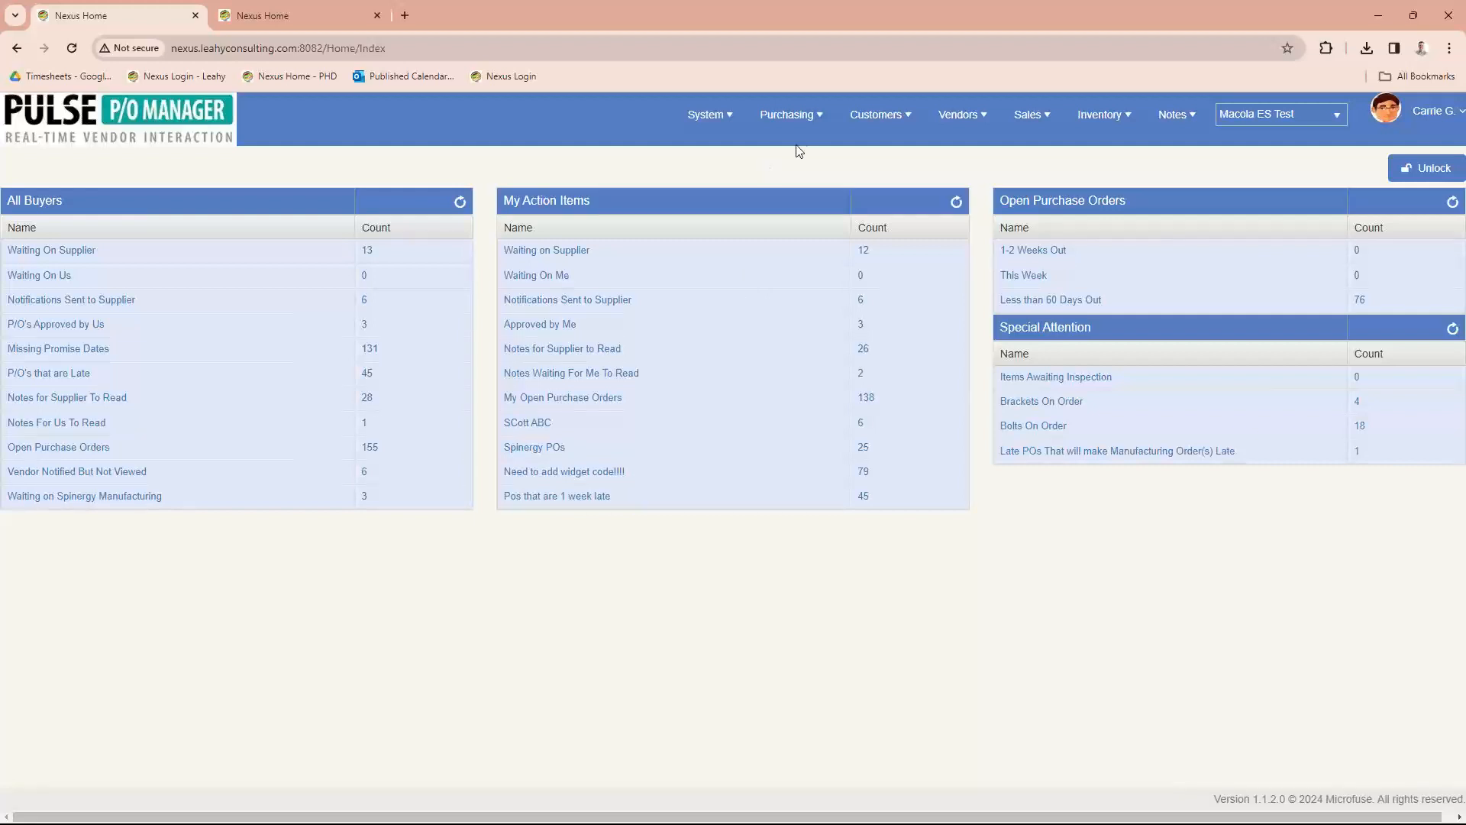
- Start a new purchase order for vendor 100, Shimani Corporation
left_click(791, 114)
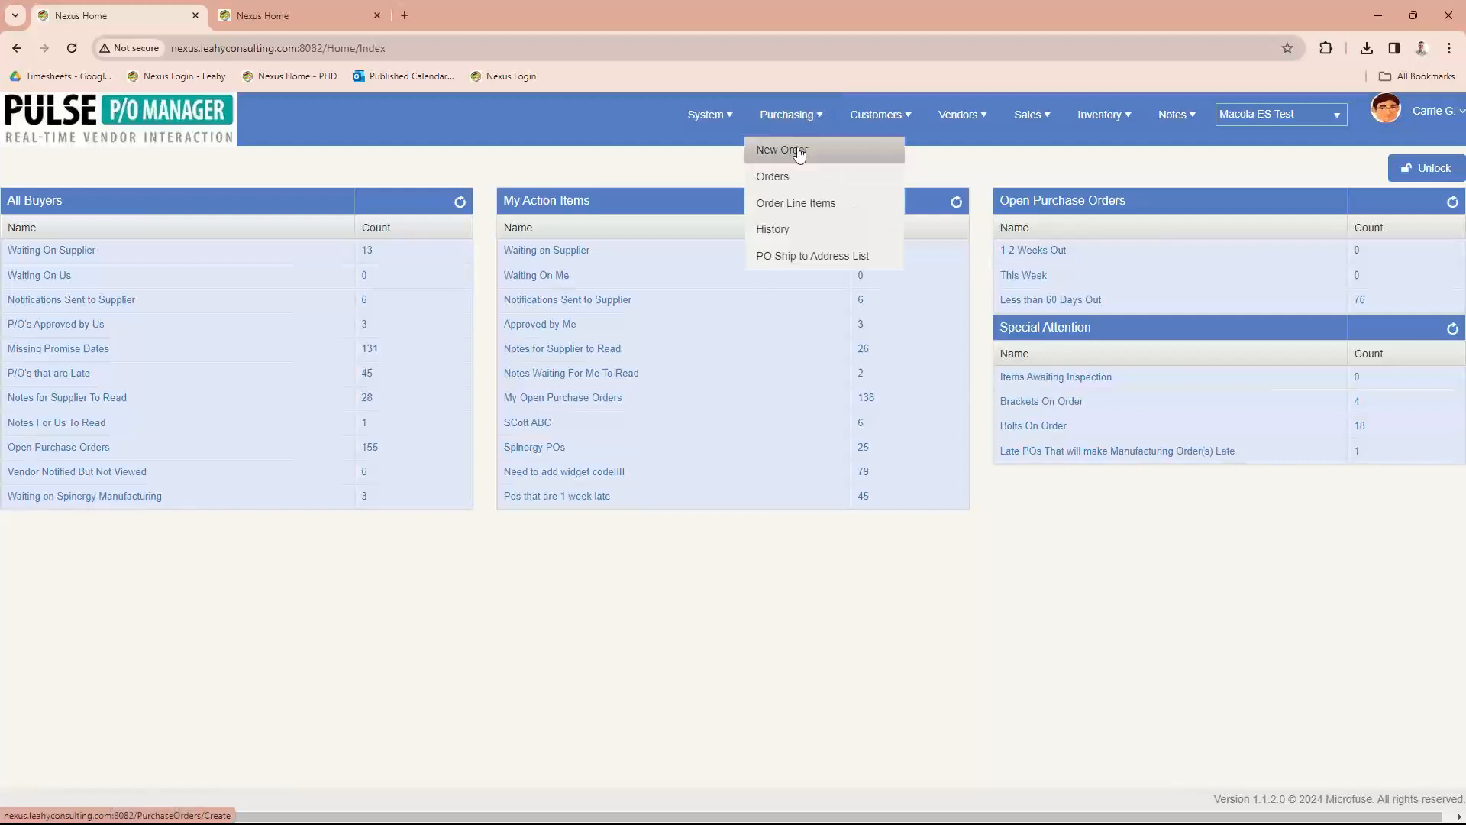
left_click(799, 151)
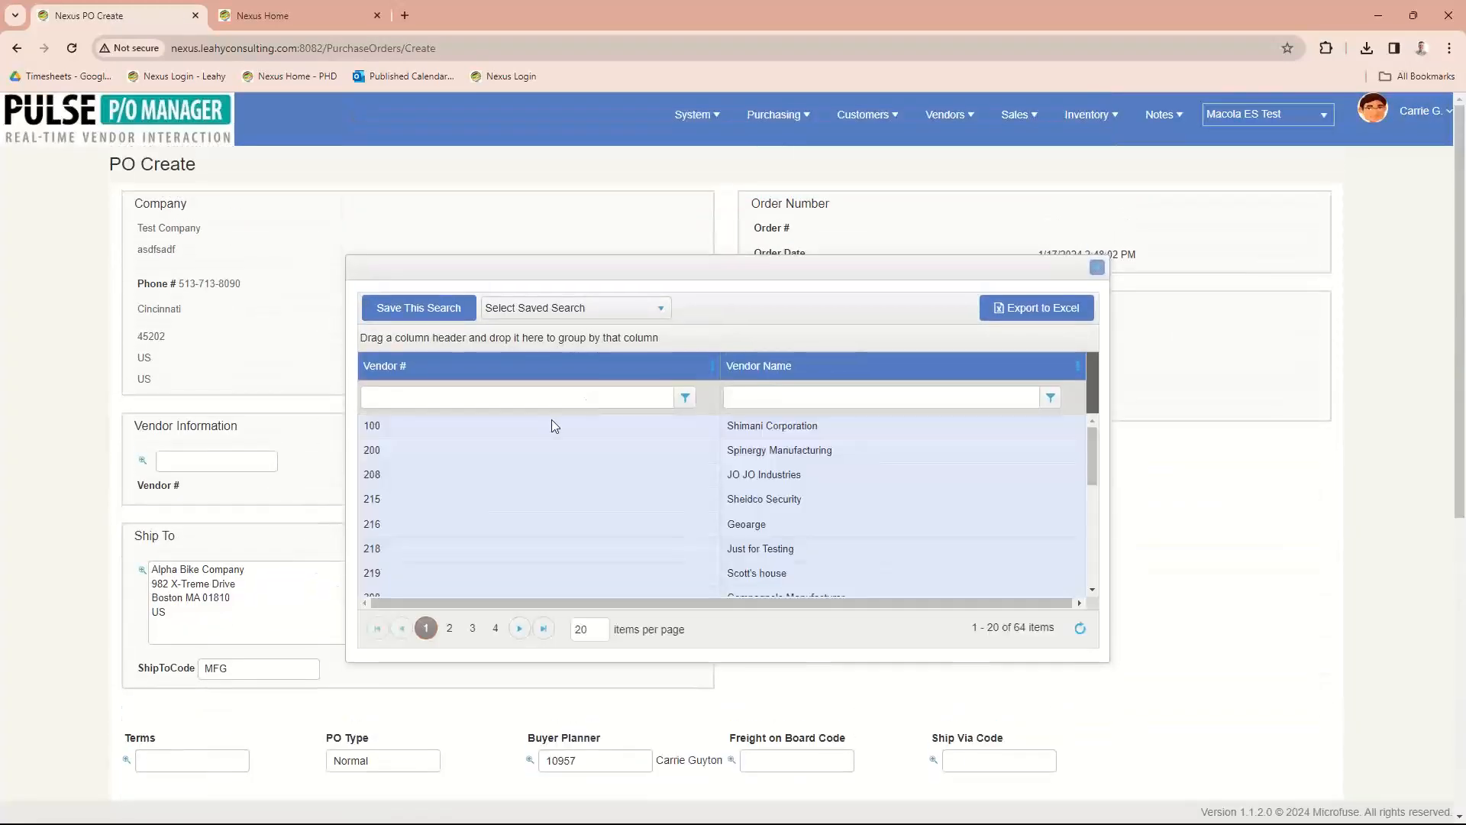
left_click(668, 431)
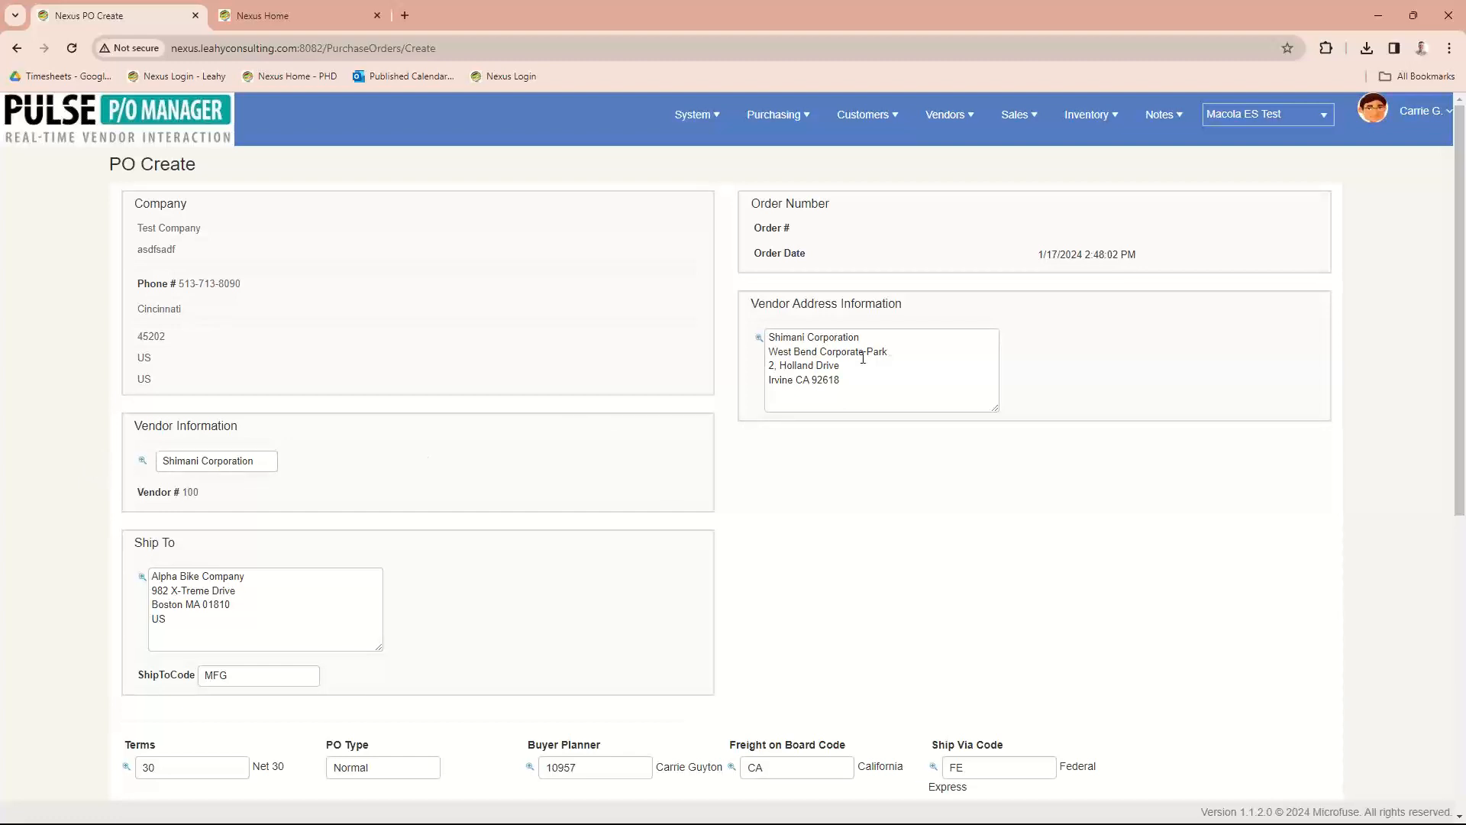
- Check the vendor address and the ship-to address on the new purchase order
left_click_drag(881, 389, 768, 337)
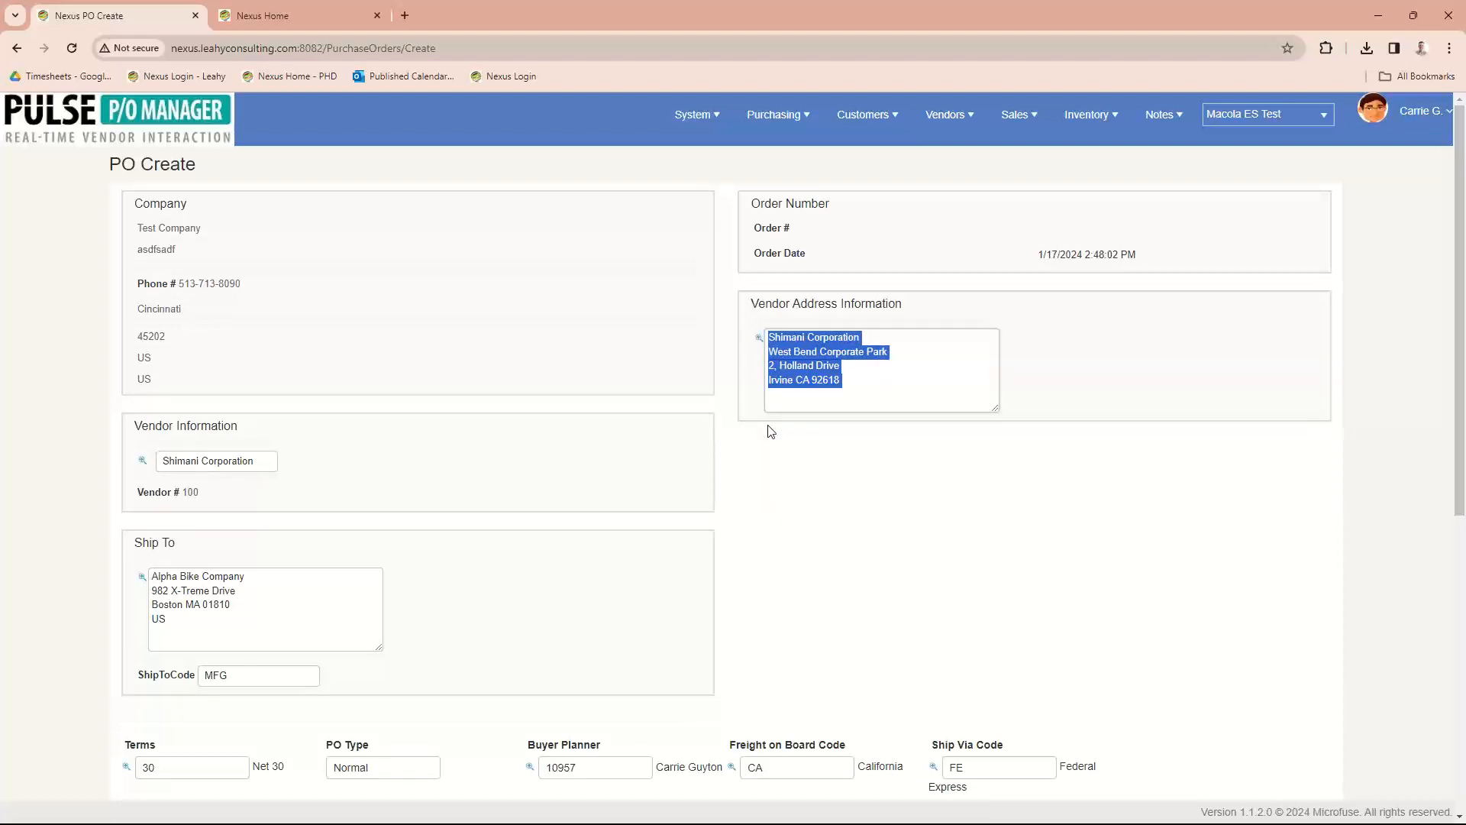
left_click_drag(244, 635, 153, 573)
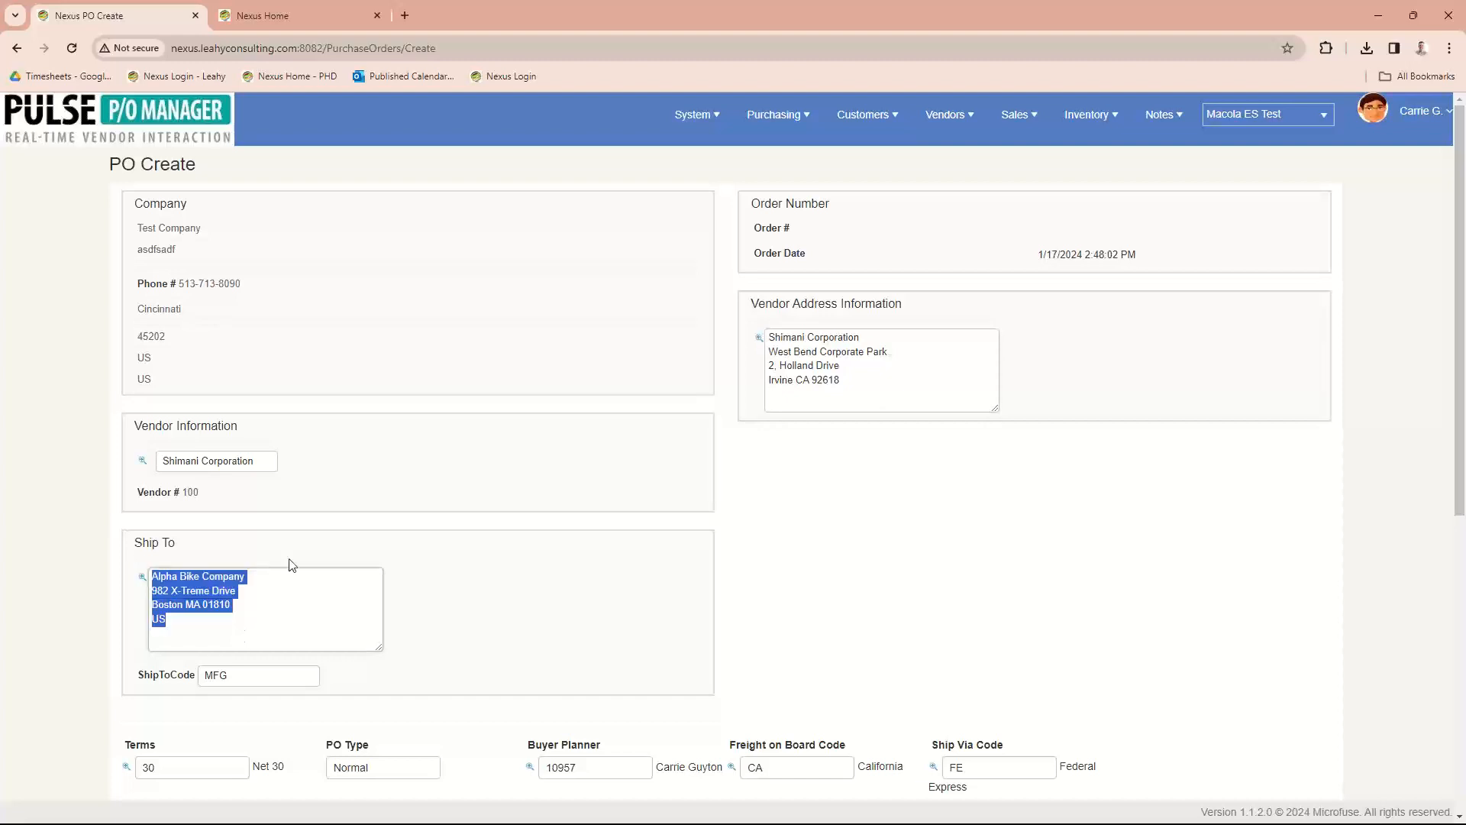
left_click_drag(867, 379, 726, 344)
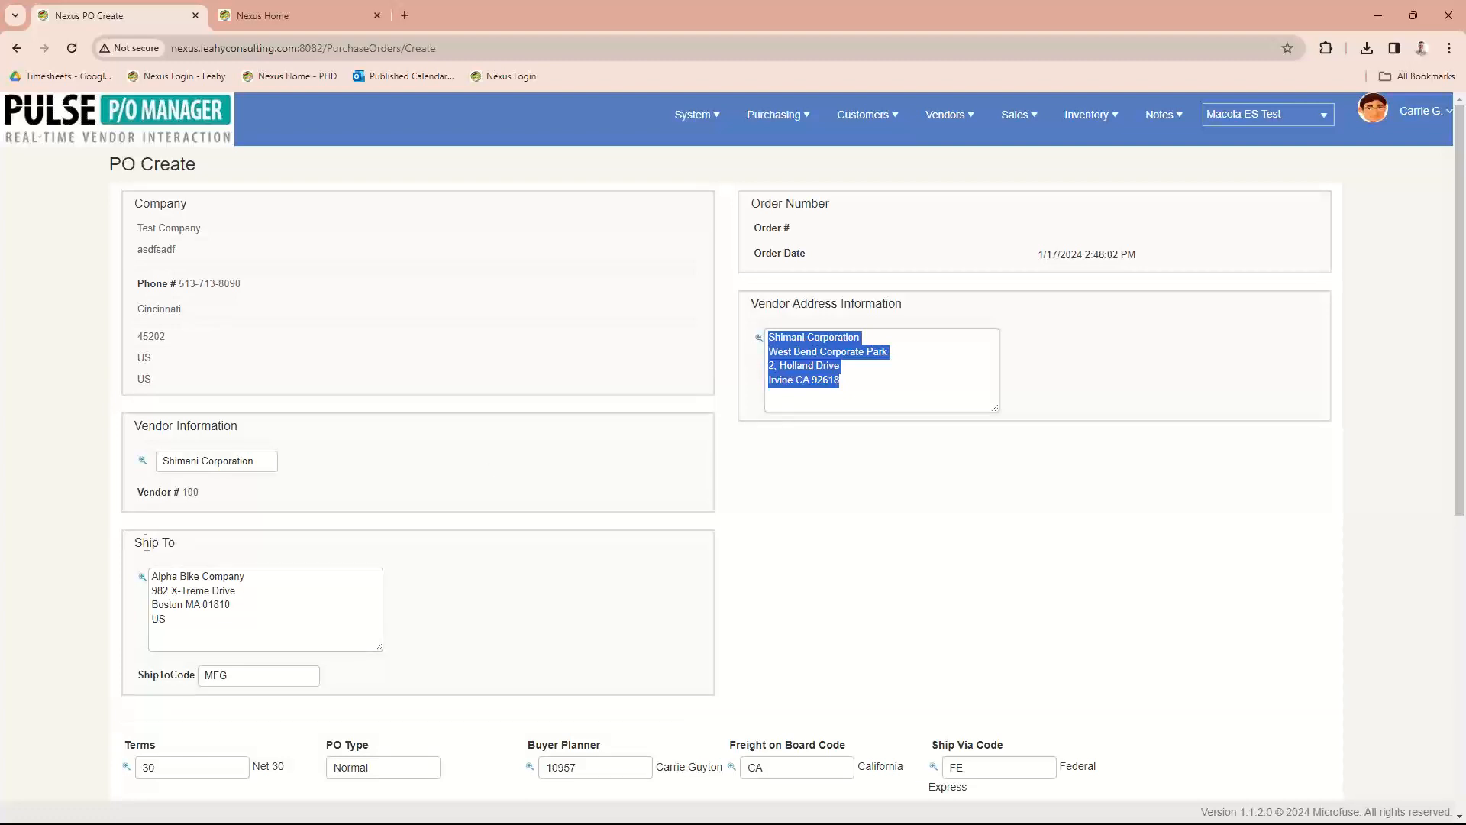
- Add item TIRES, described as TIRES 26X1.95" FRONT AND REAR, as line 1 with a quantity of 4
scroll(601, 536, "down", 4)
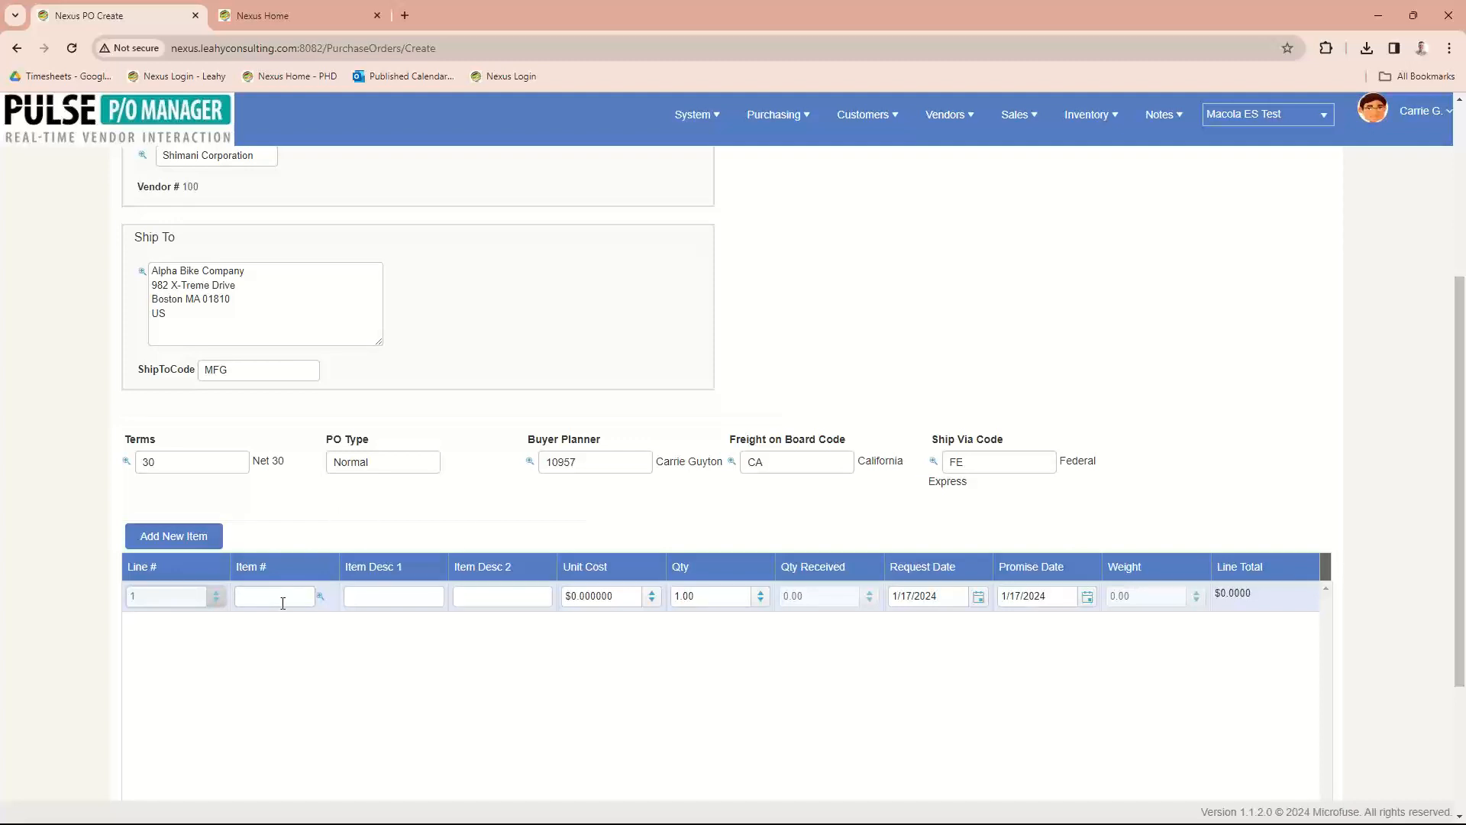
left_click(254, 595)
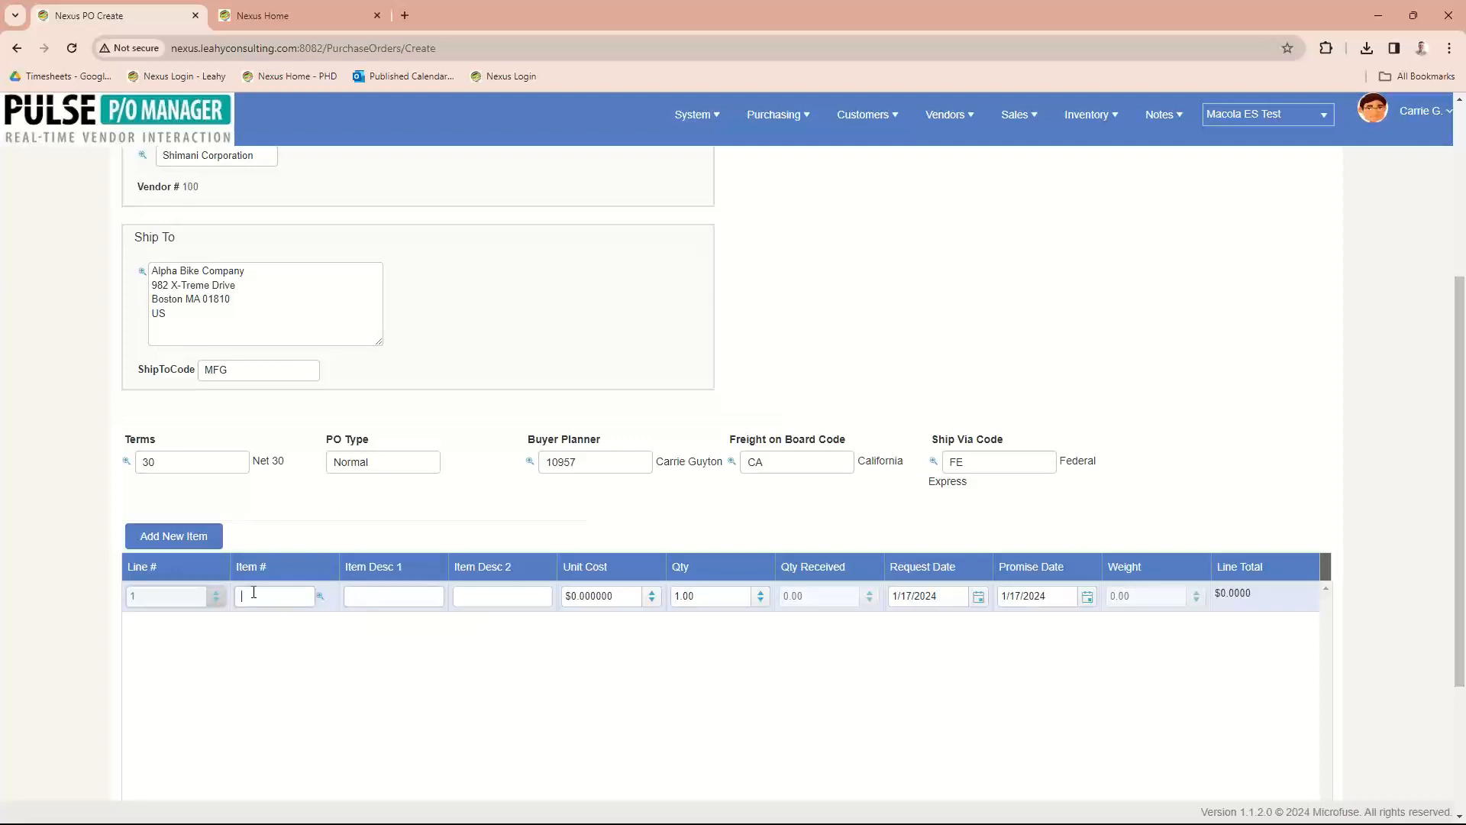
left_click(320, 598)
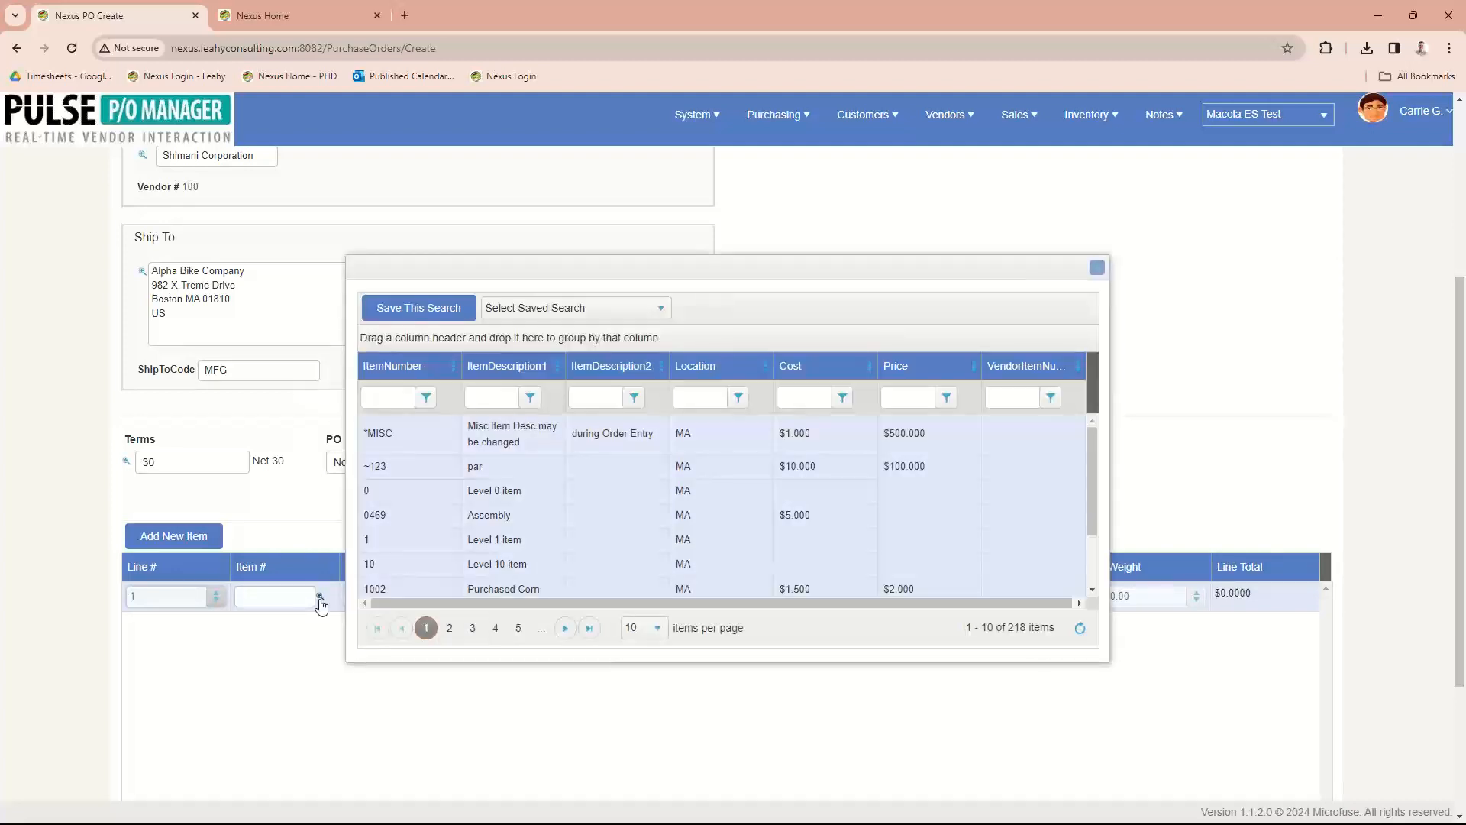
left_click(493, 390)
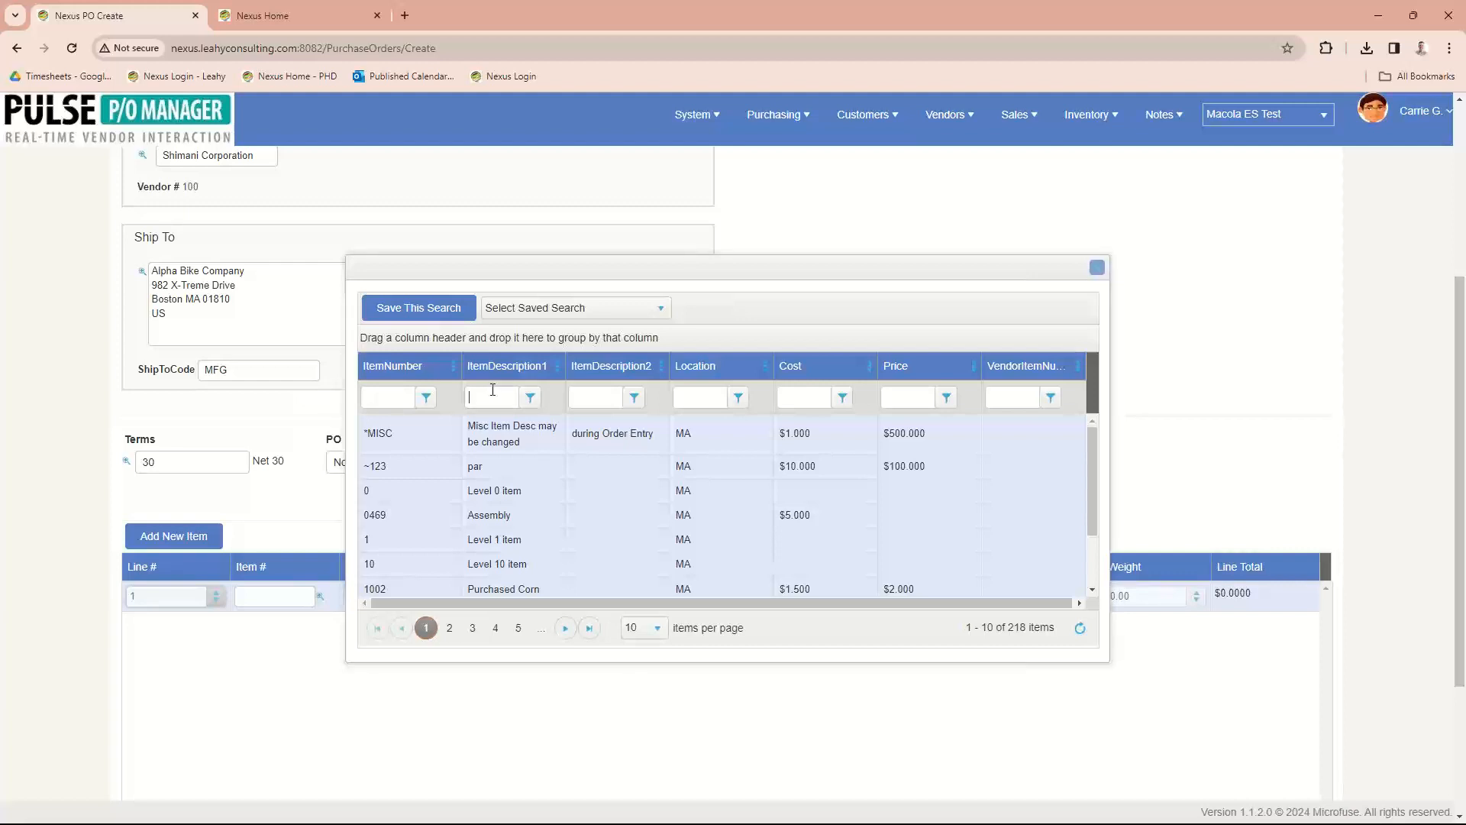
type("tires")
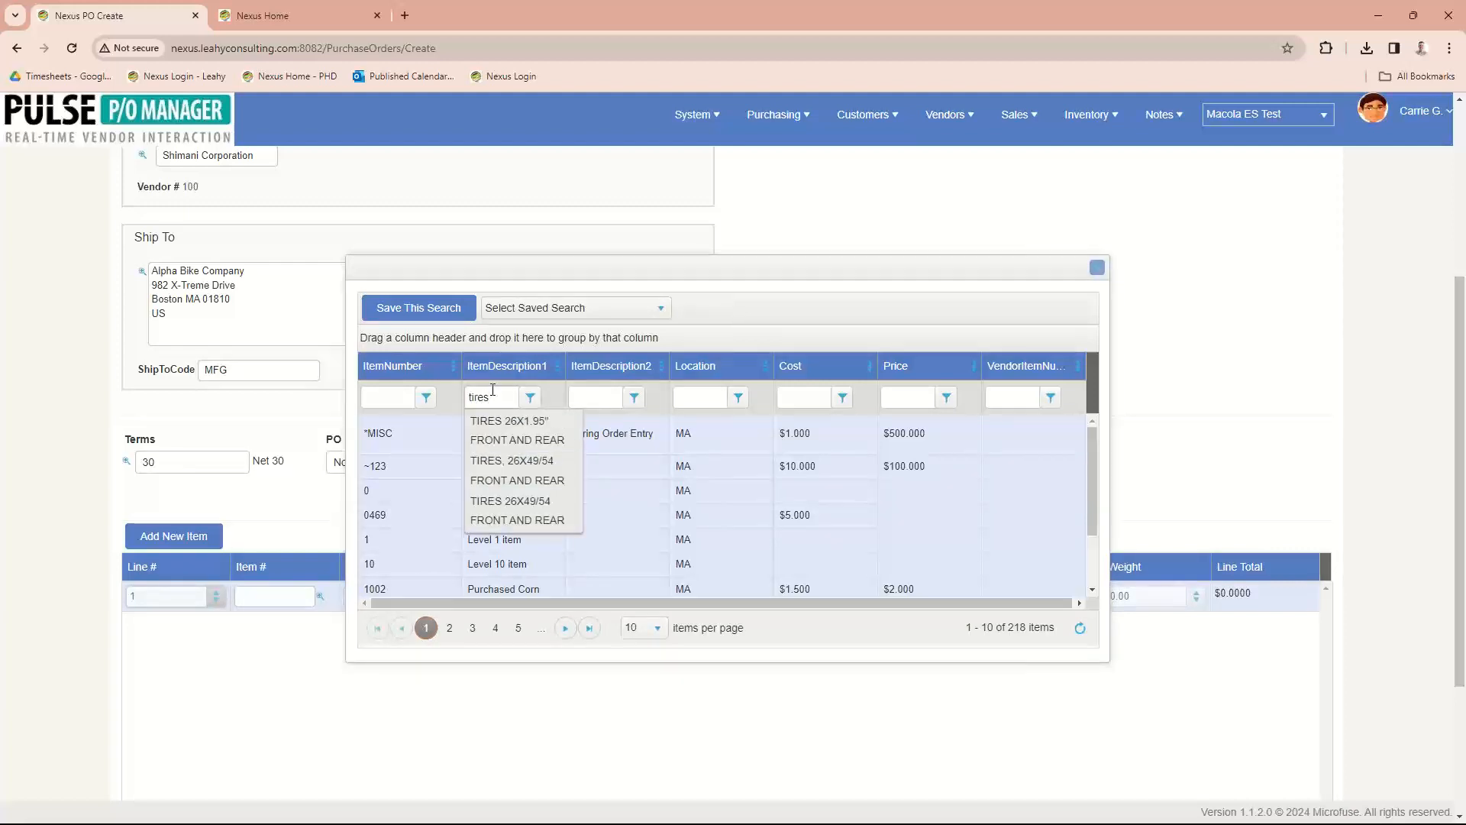
left_click(513, 429)
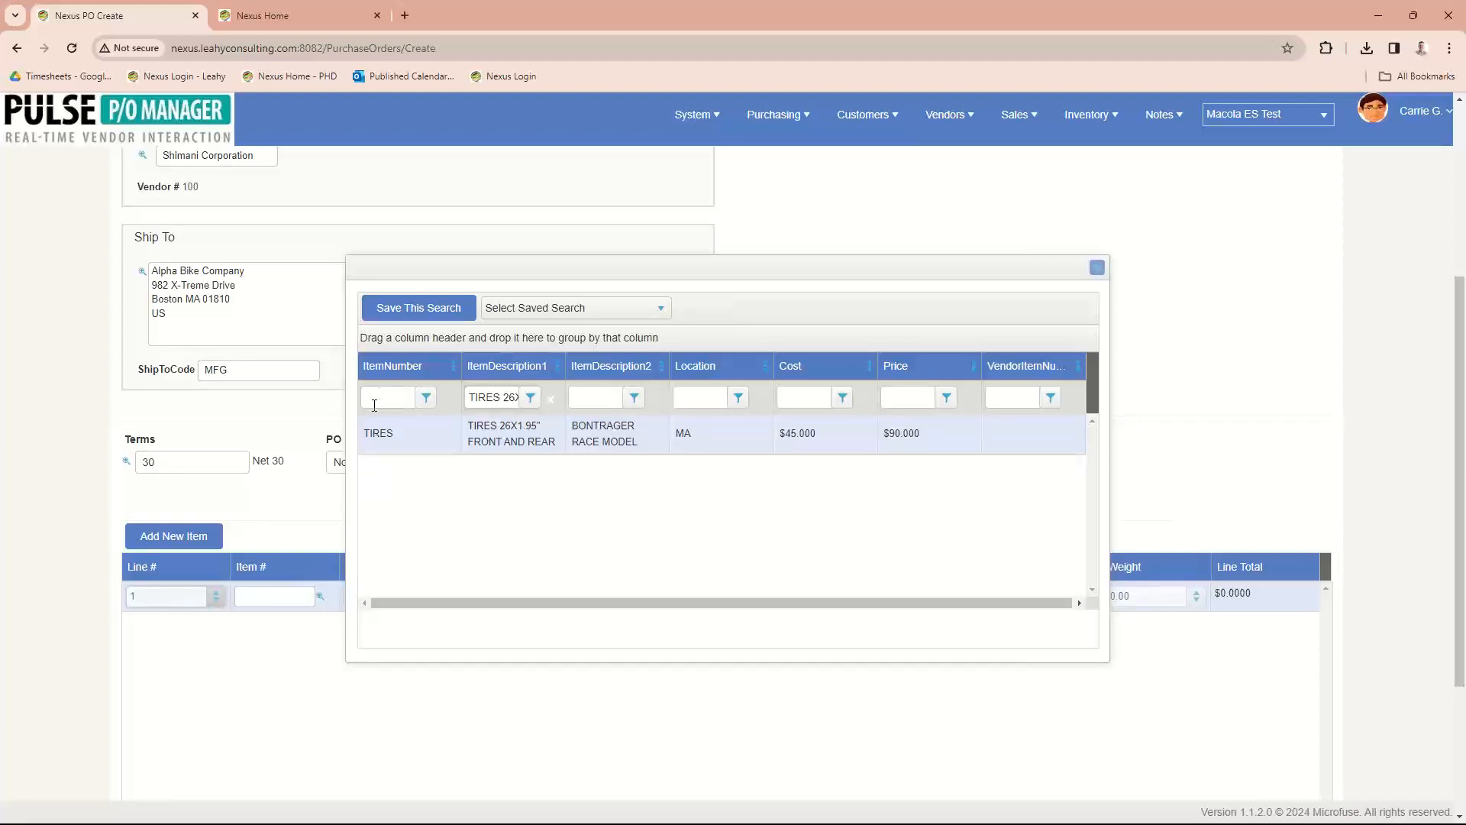
double_click(372, 436)
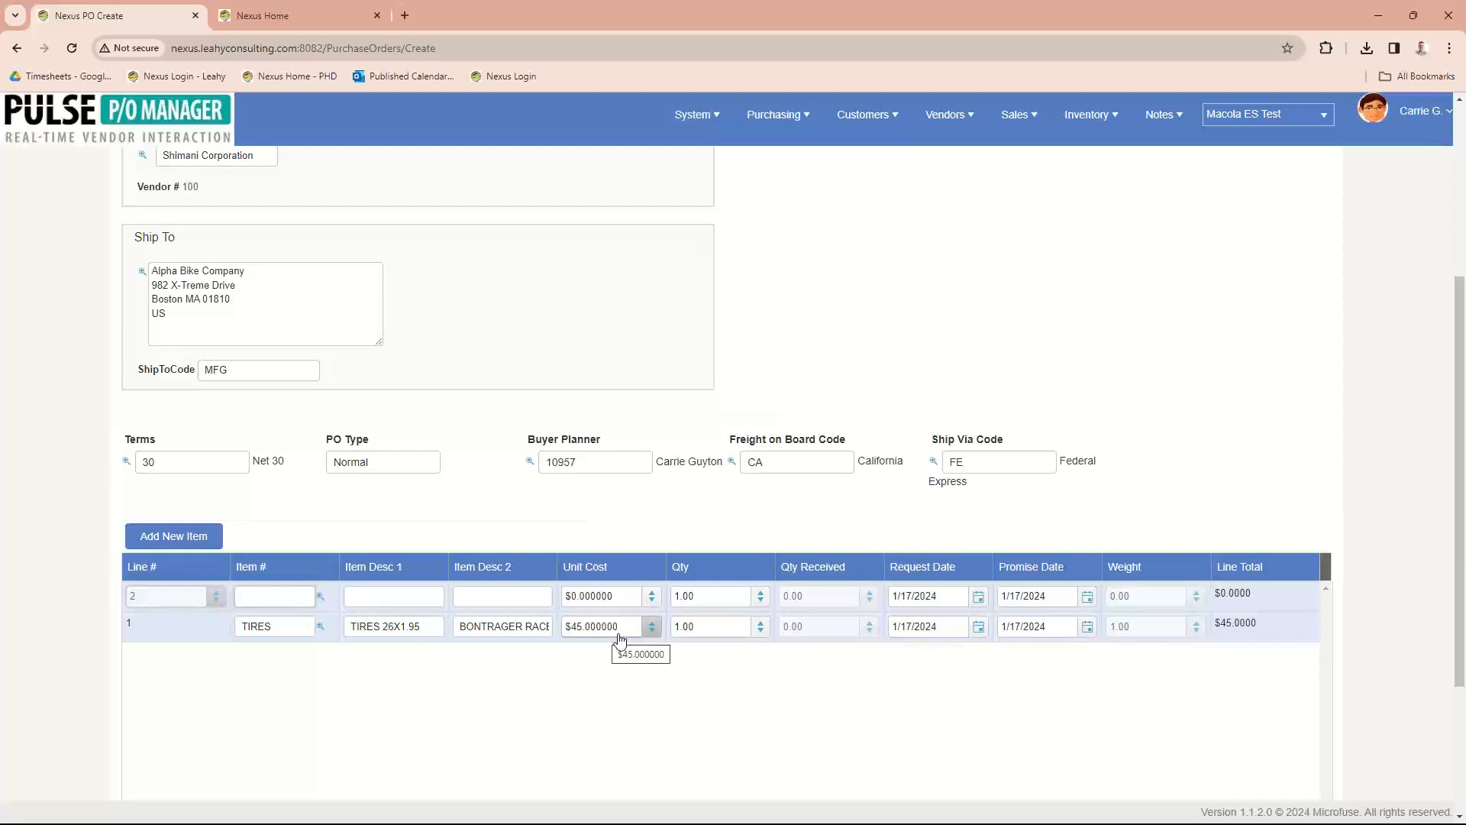
type("4")
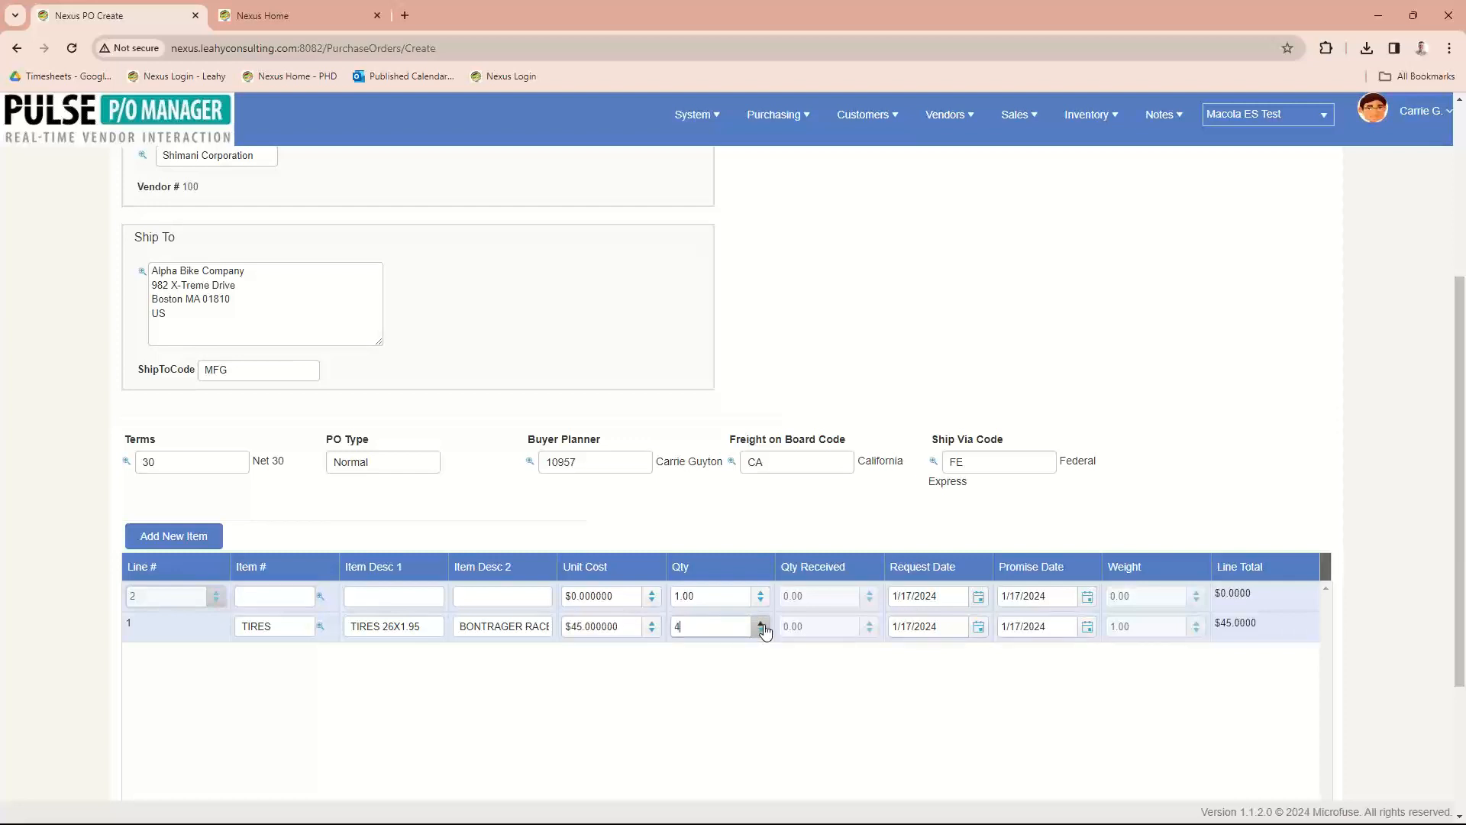
key("Tab")
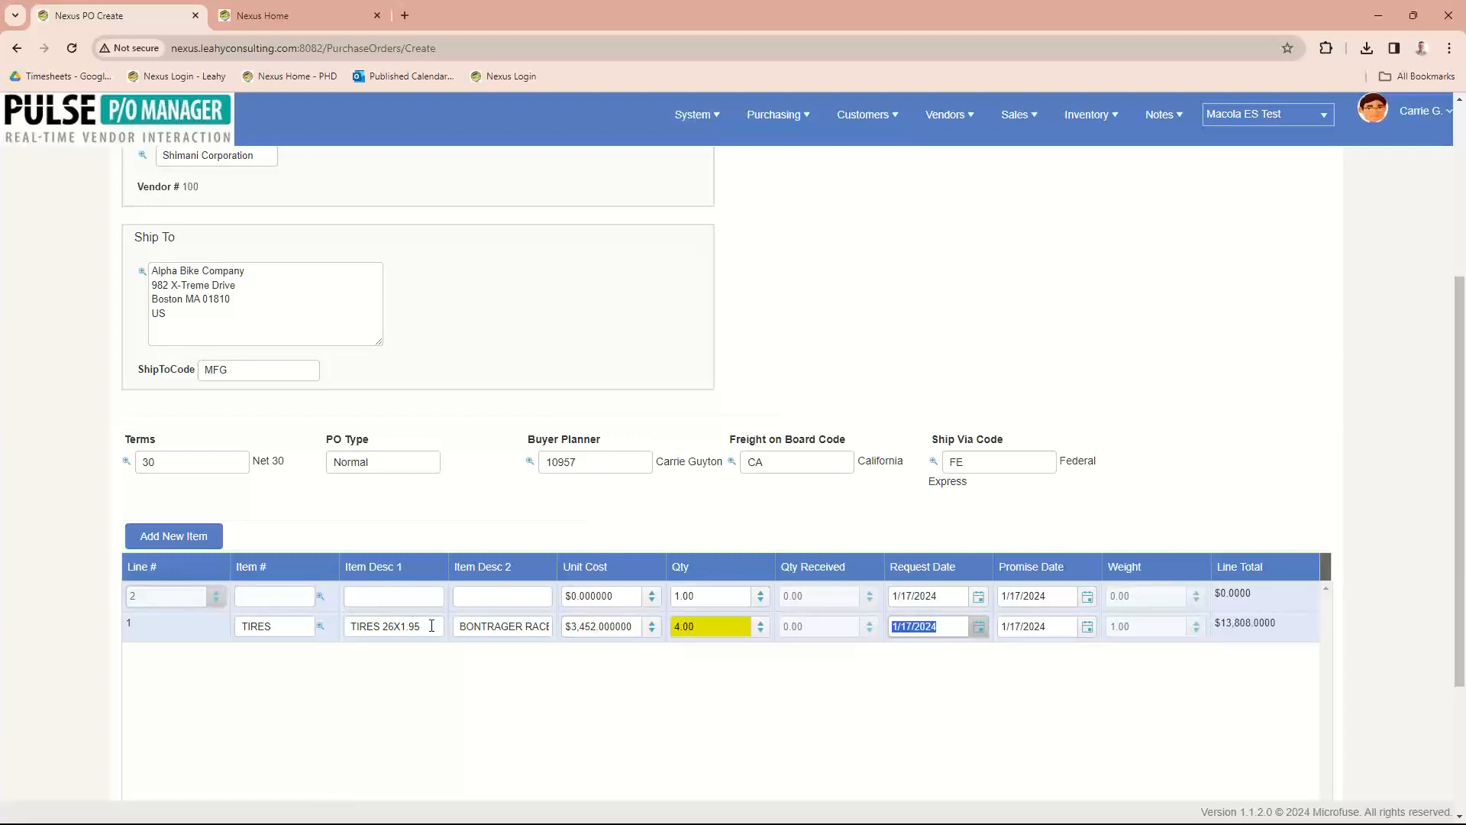
- Add item BRACKETS, described as BRACKETS FOR SEAT, as line 2 with a quantity of 10
left_click(272, 600)
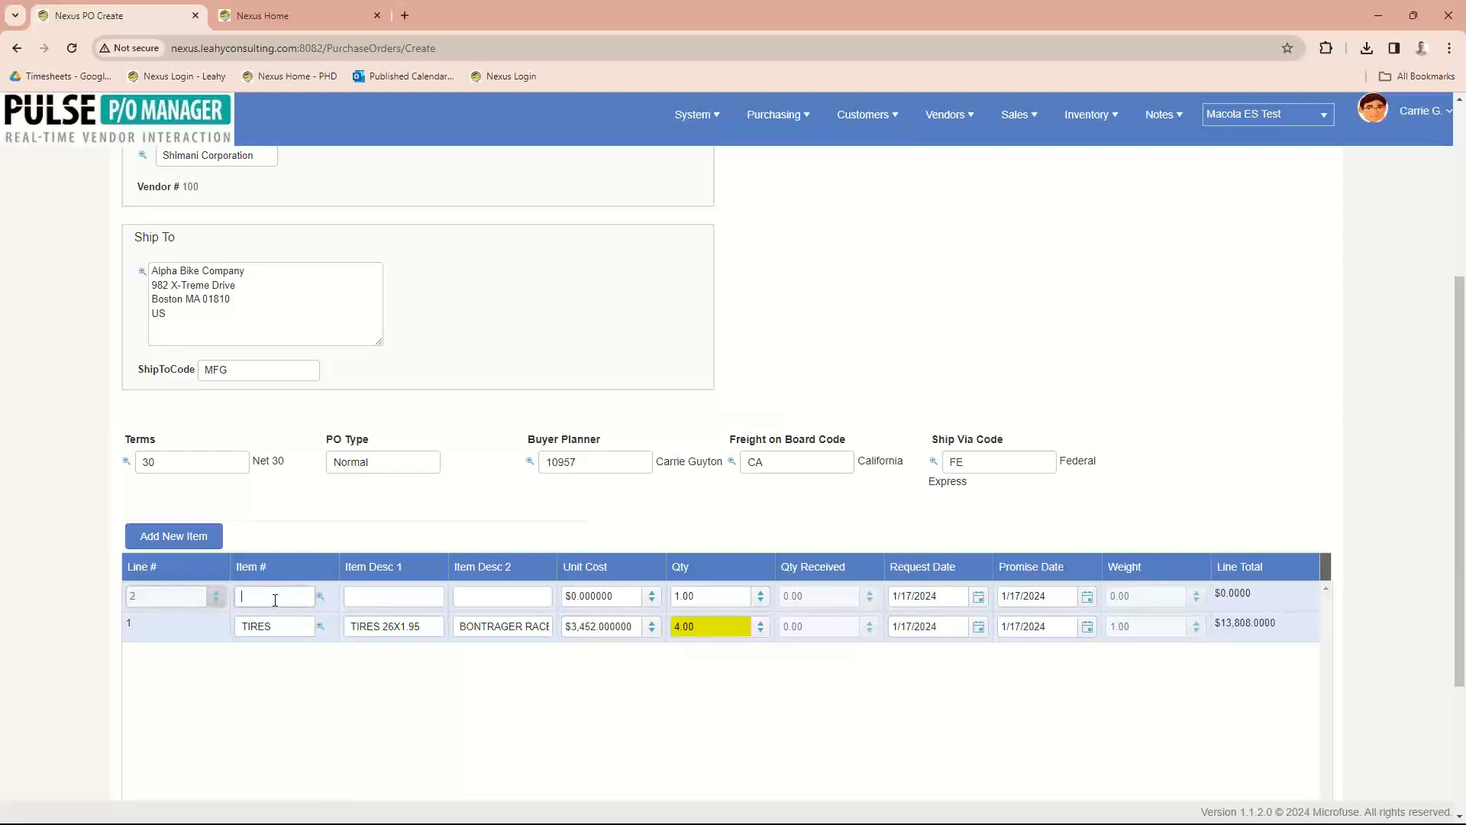
left_click(321, 599)
left_click(495, 399)
type("brac")
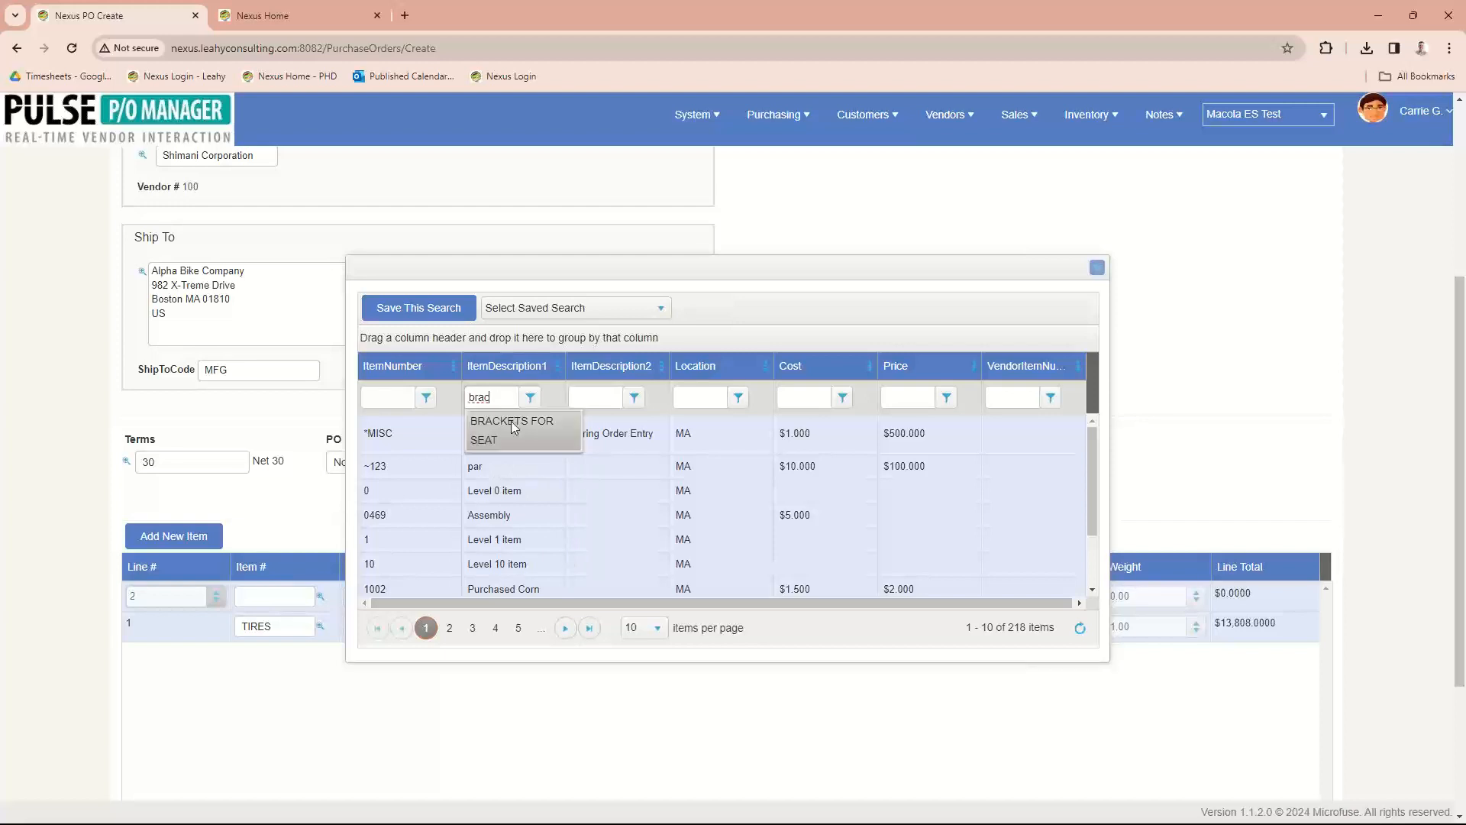
left_click(508, 432)
double_click(495, 436)
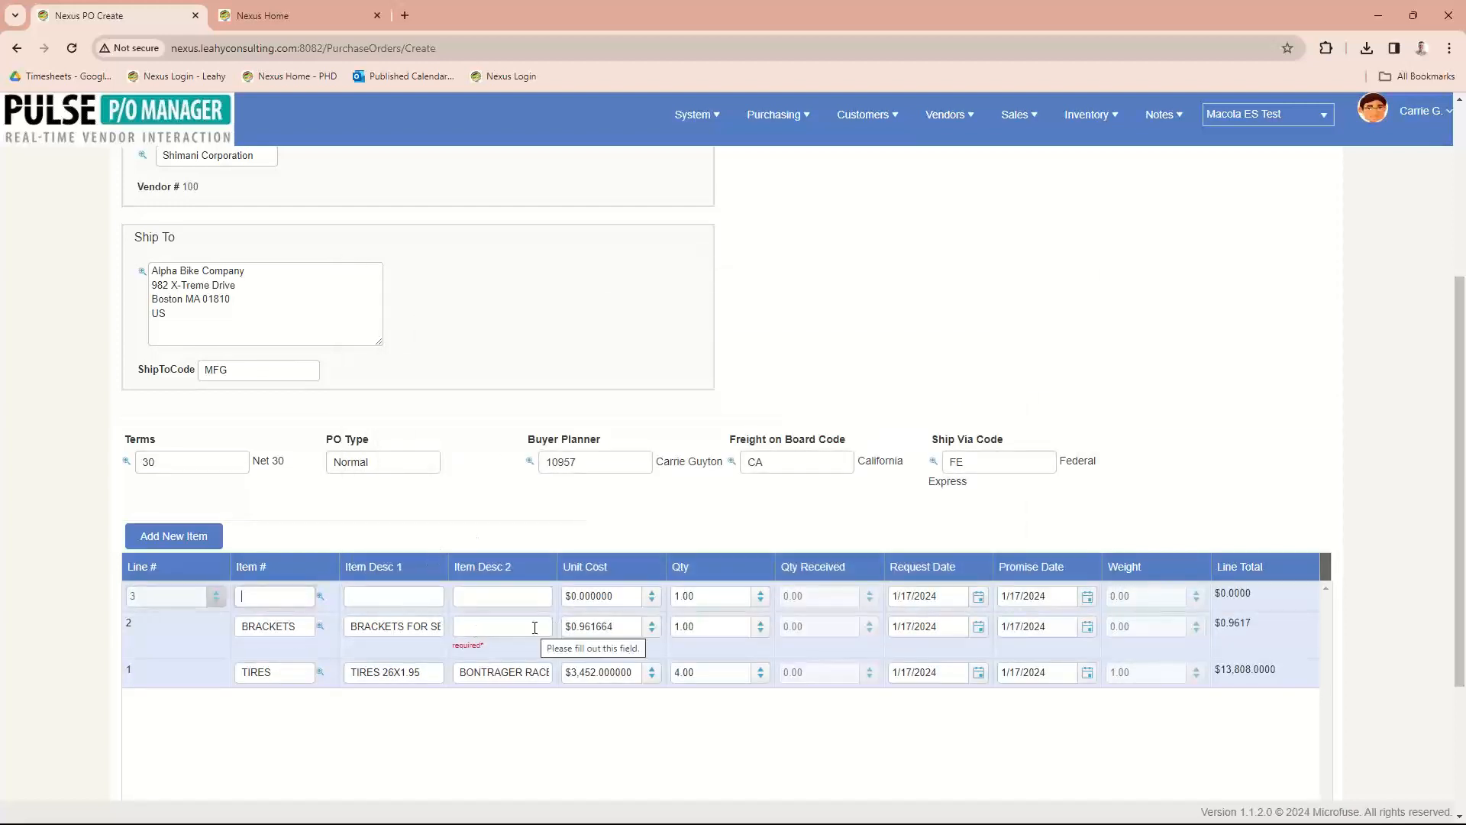
left_click(756, 626)
type("6")
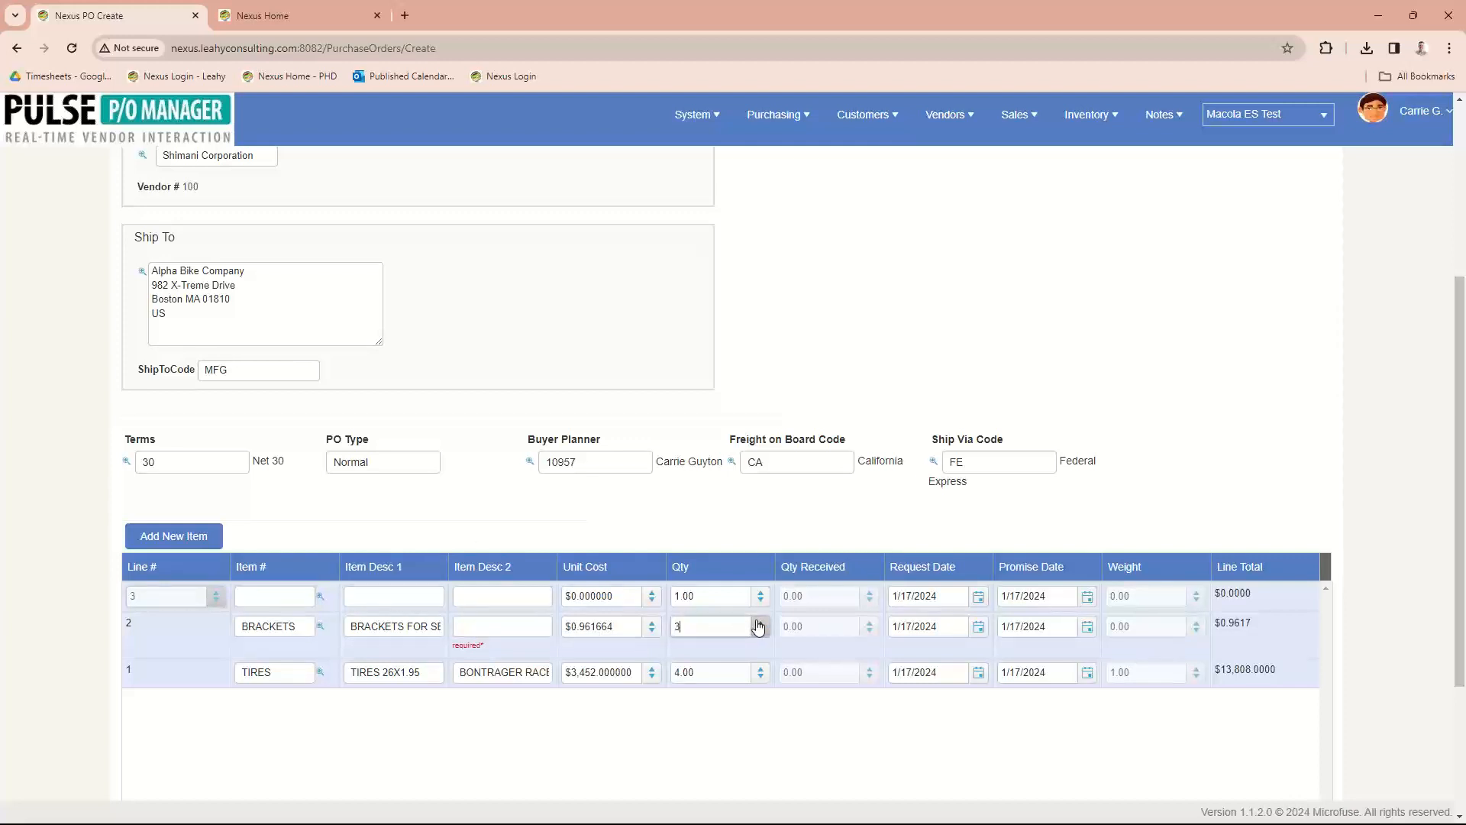
left_click(758, 622)
left_click(757, 621)
left_click(758, 621)
left_click(757, 622)
scroll(756, 680, "down", 2)
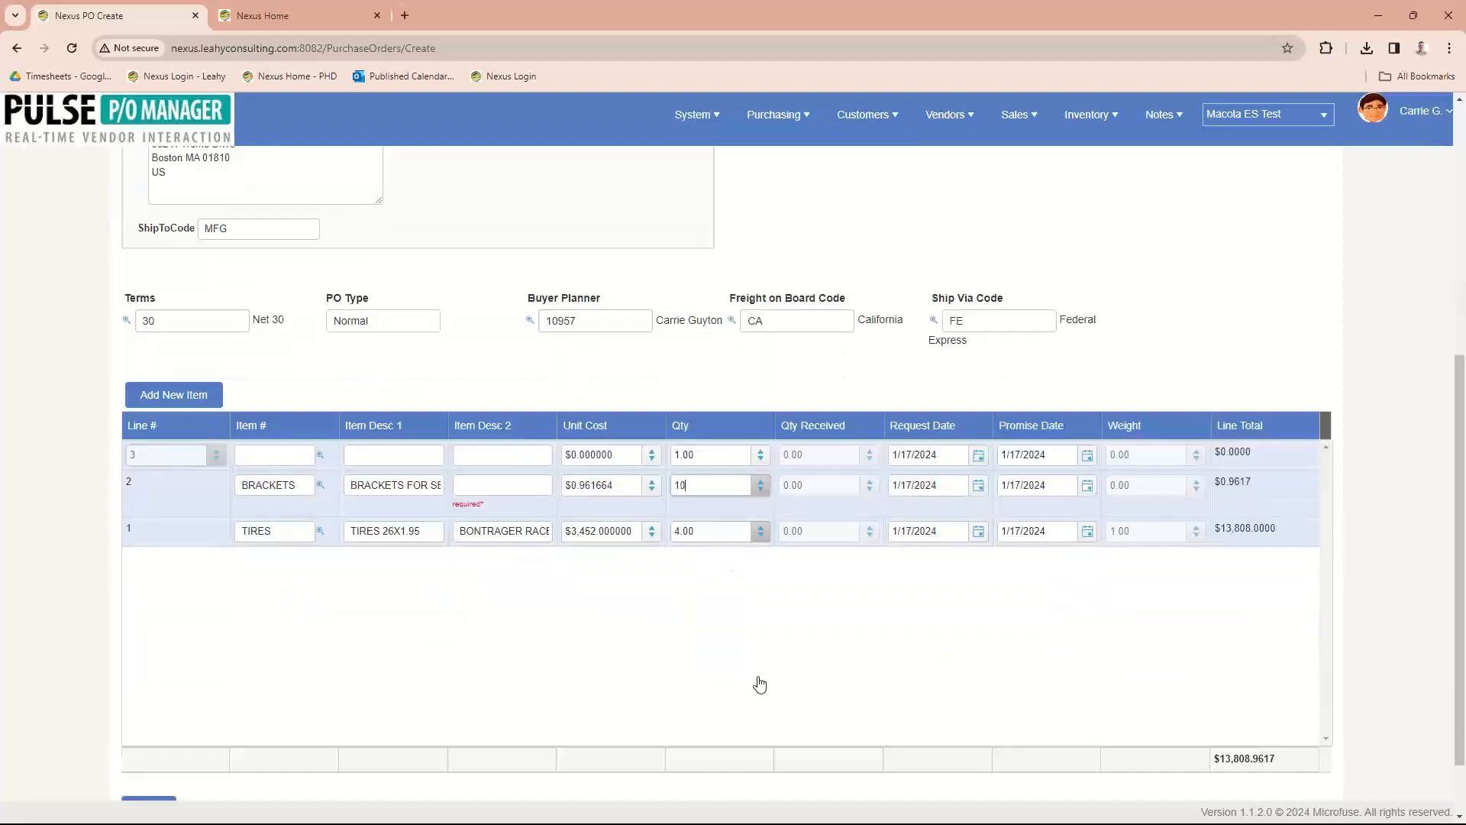
scroll(733, 672, "down", 1)
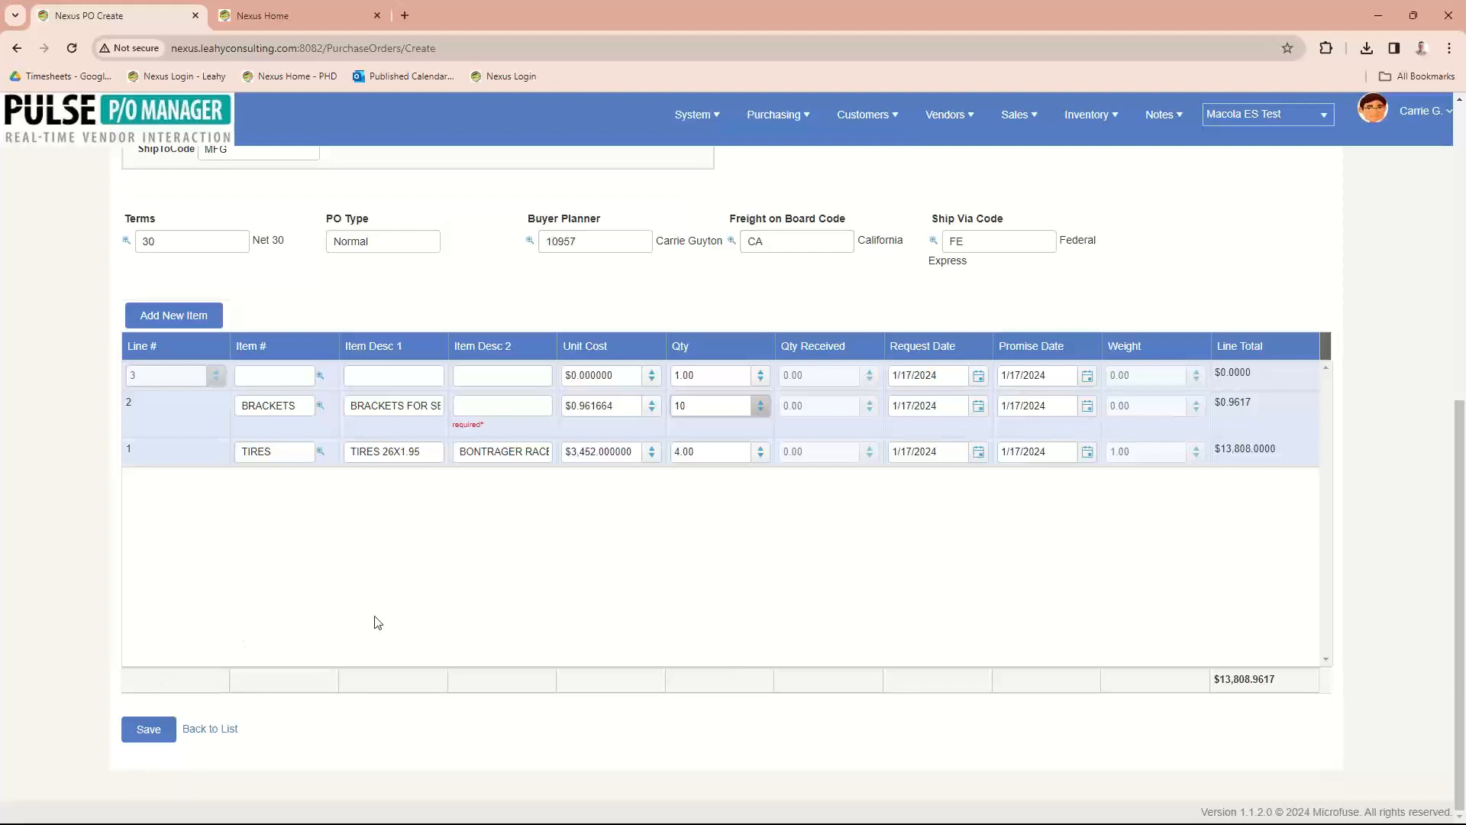
- Leave the new purchase order form and log in as the supplier with the saved e-mail and account password
scroll(374, 621, "up", 7)
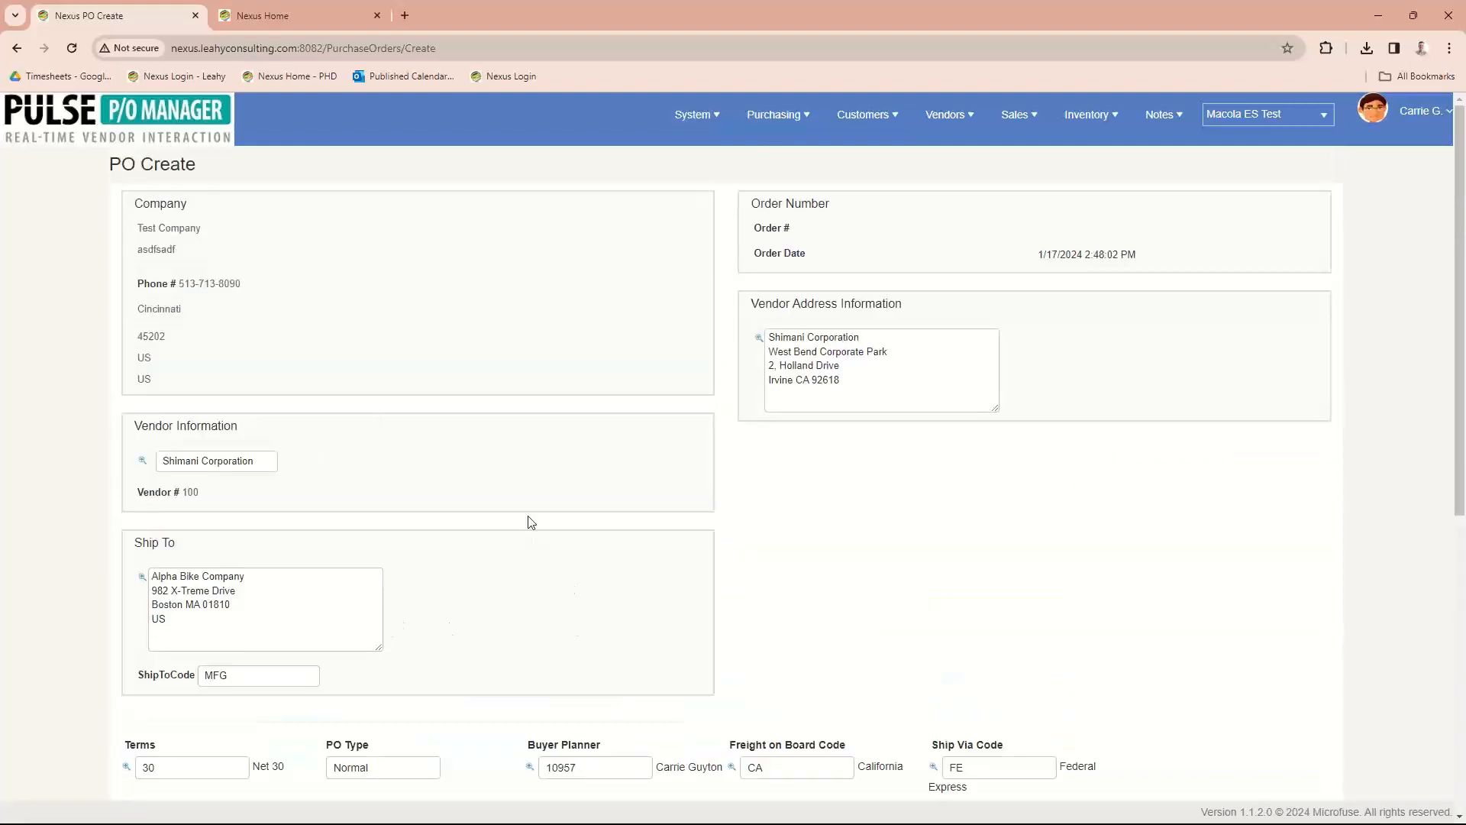
left_click(79, 130)
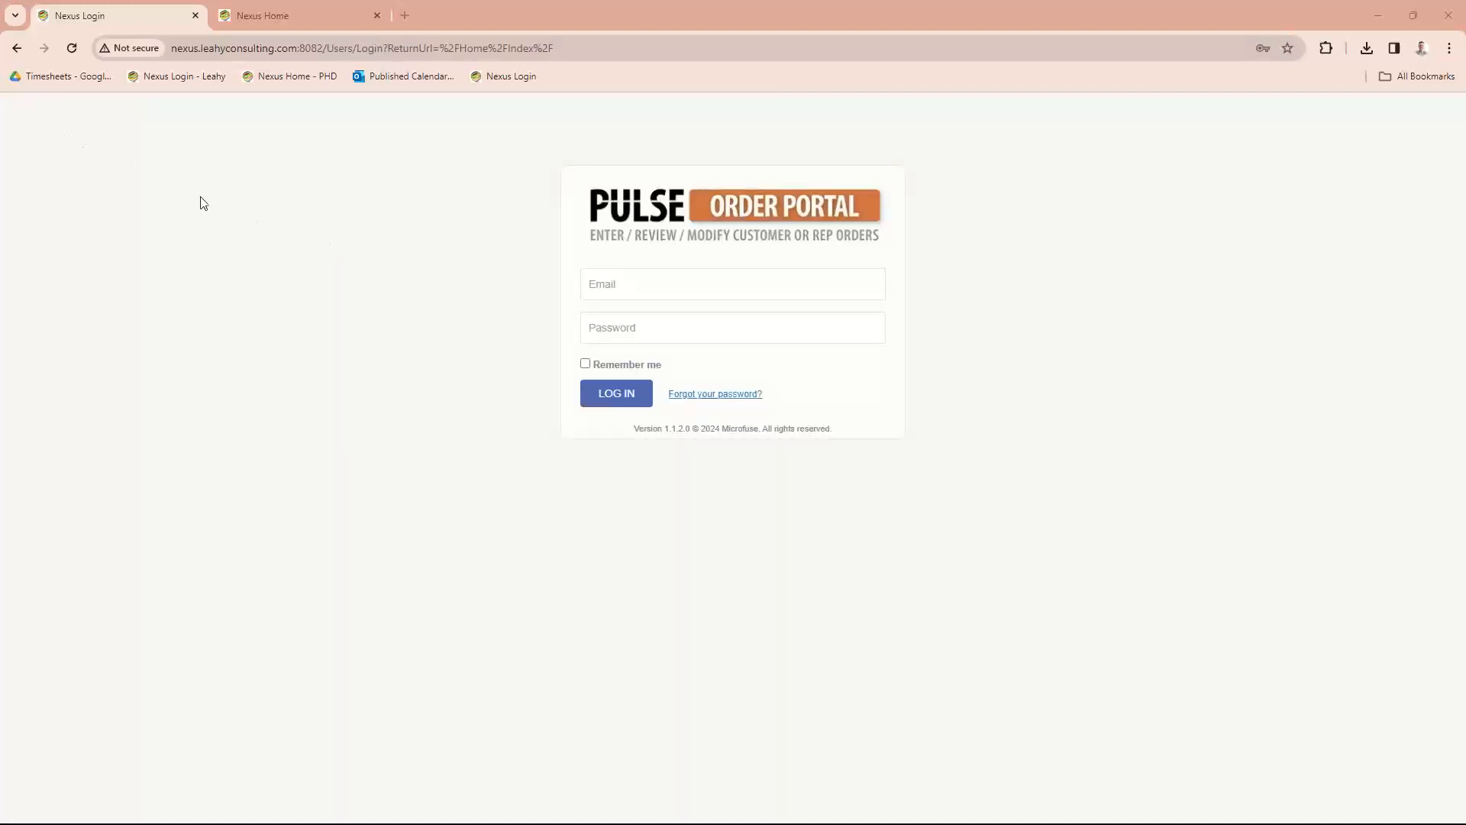
left_click(664, 285)
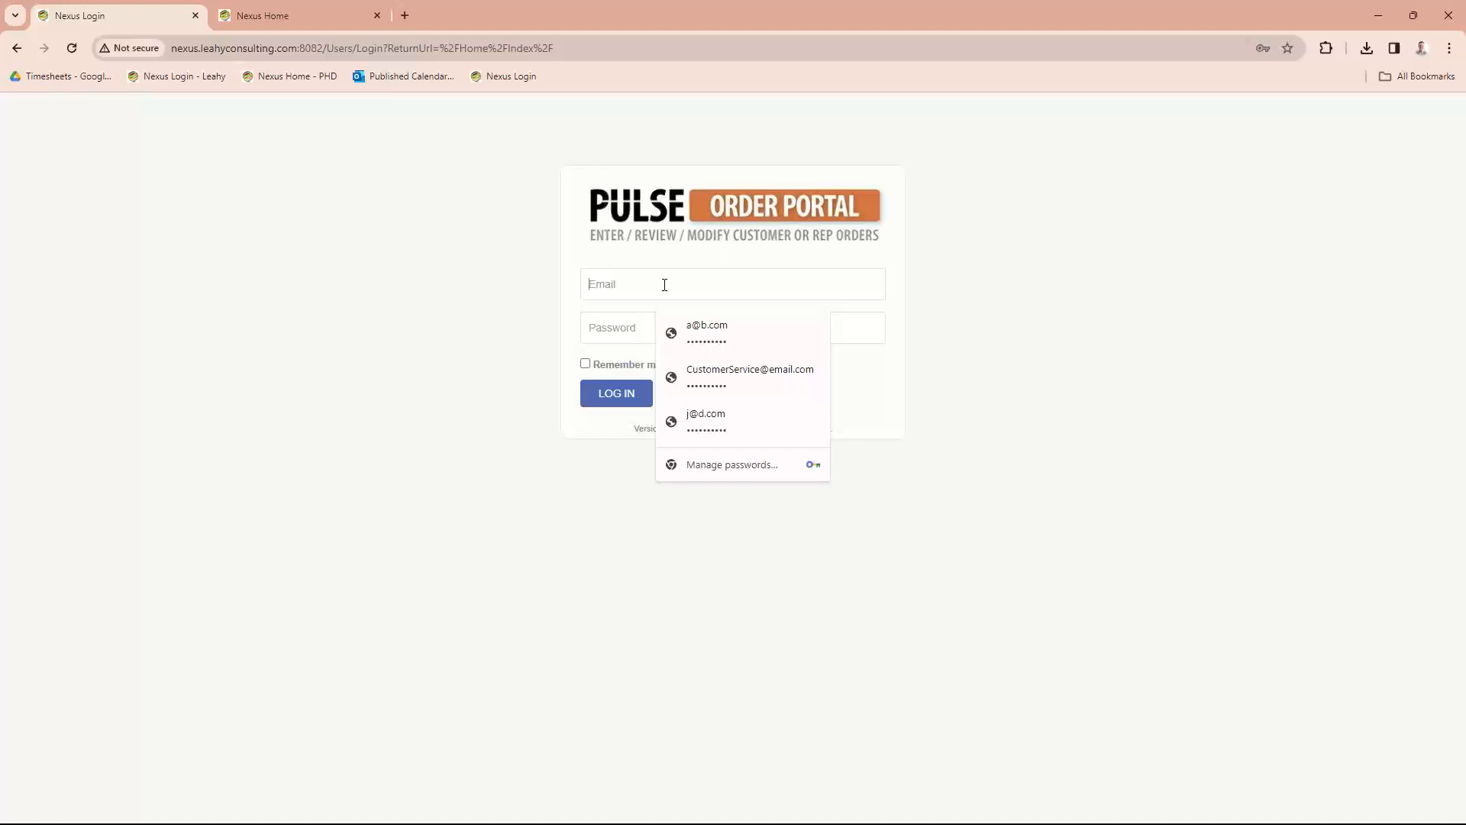
left_click(733, 414)
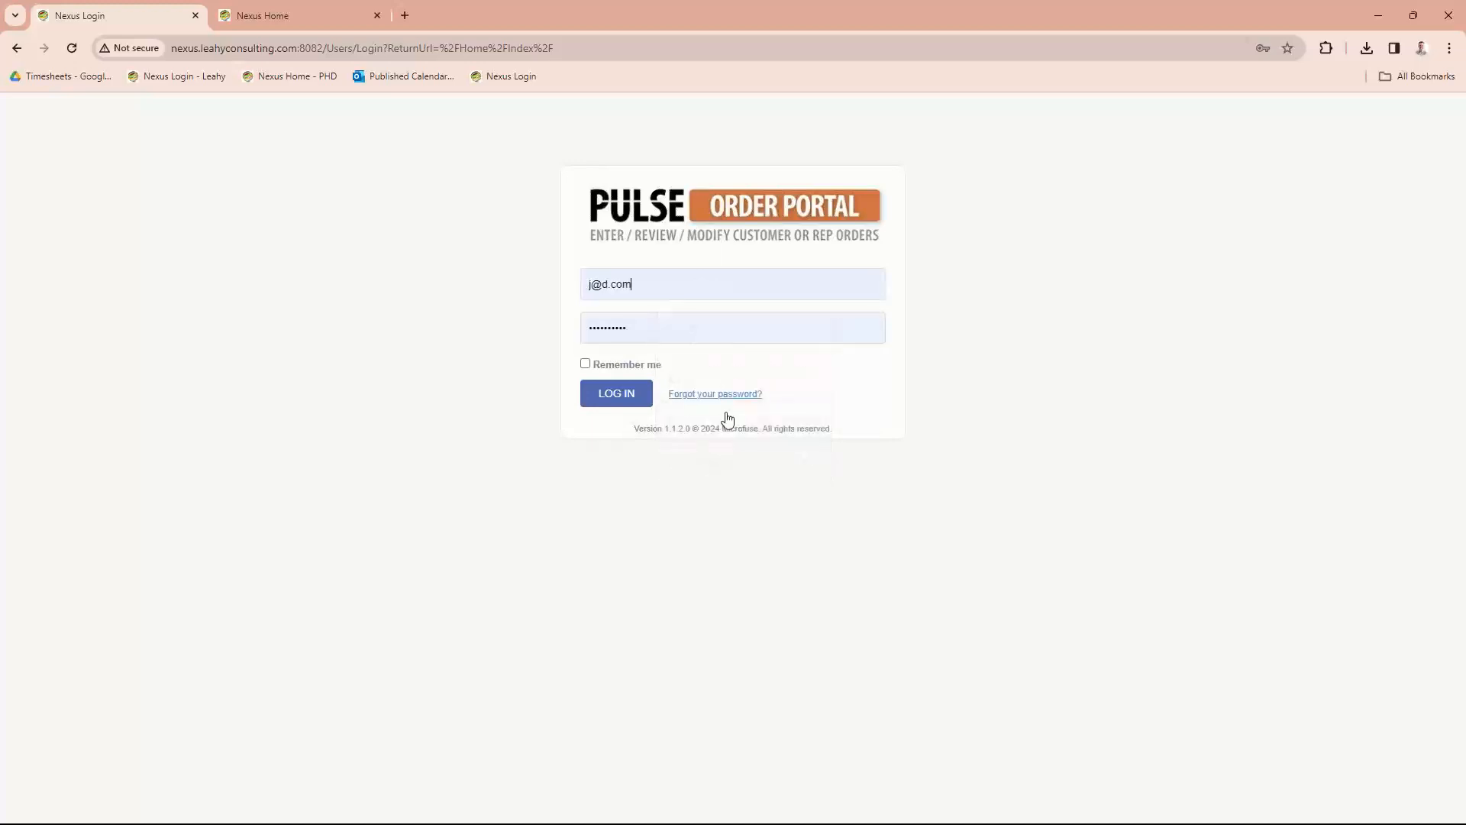
left_click(612, 403)
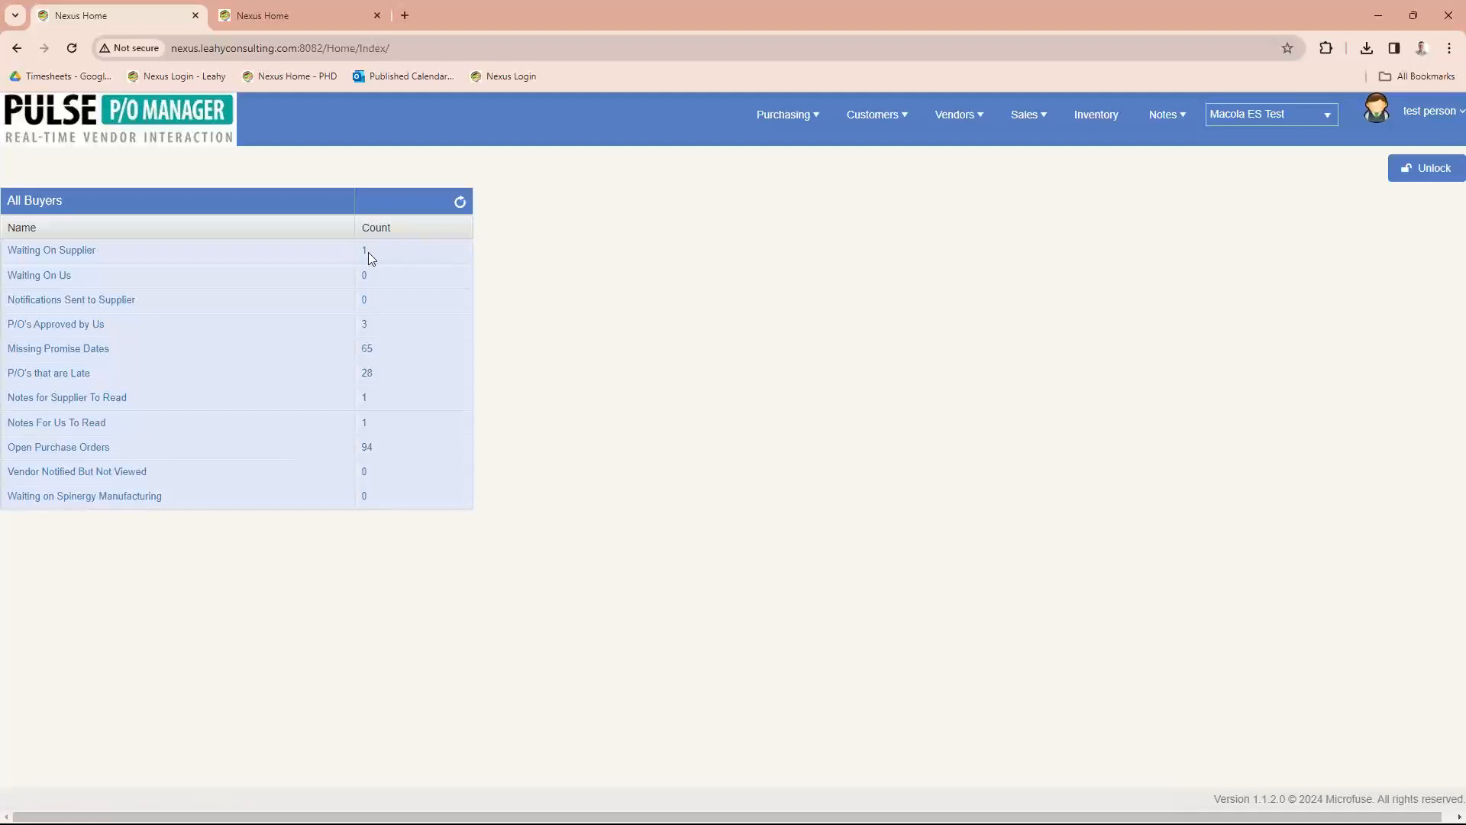
- Open the Shimani Corporation order from the Waiting On Supplier list and expand the modification details in its history
left_click(76, 252)
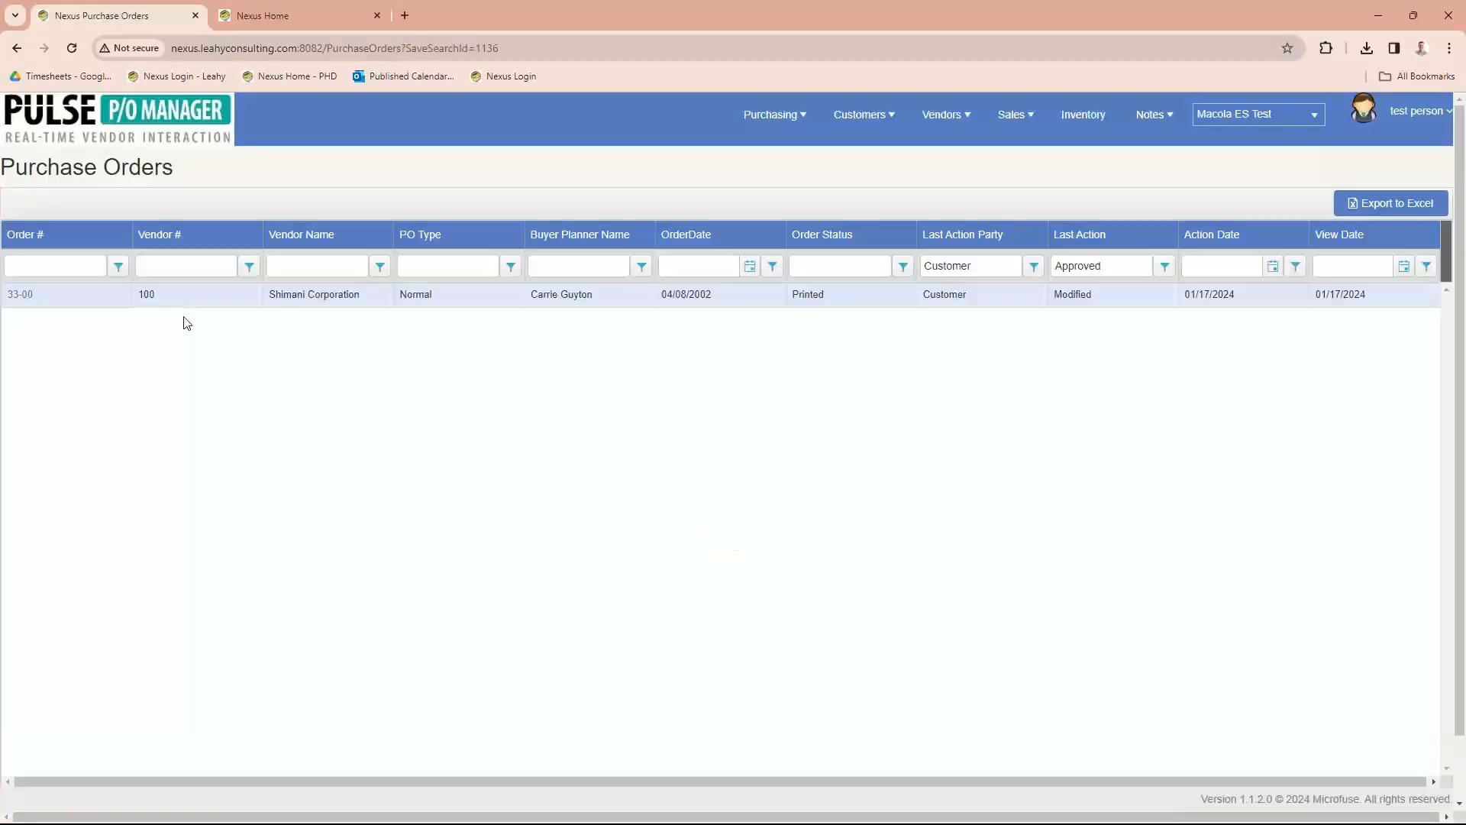
left_click(22, 294)
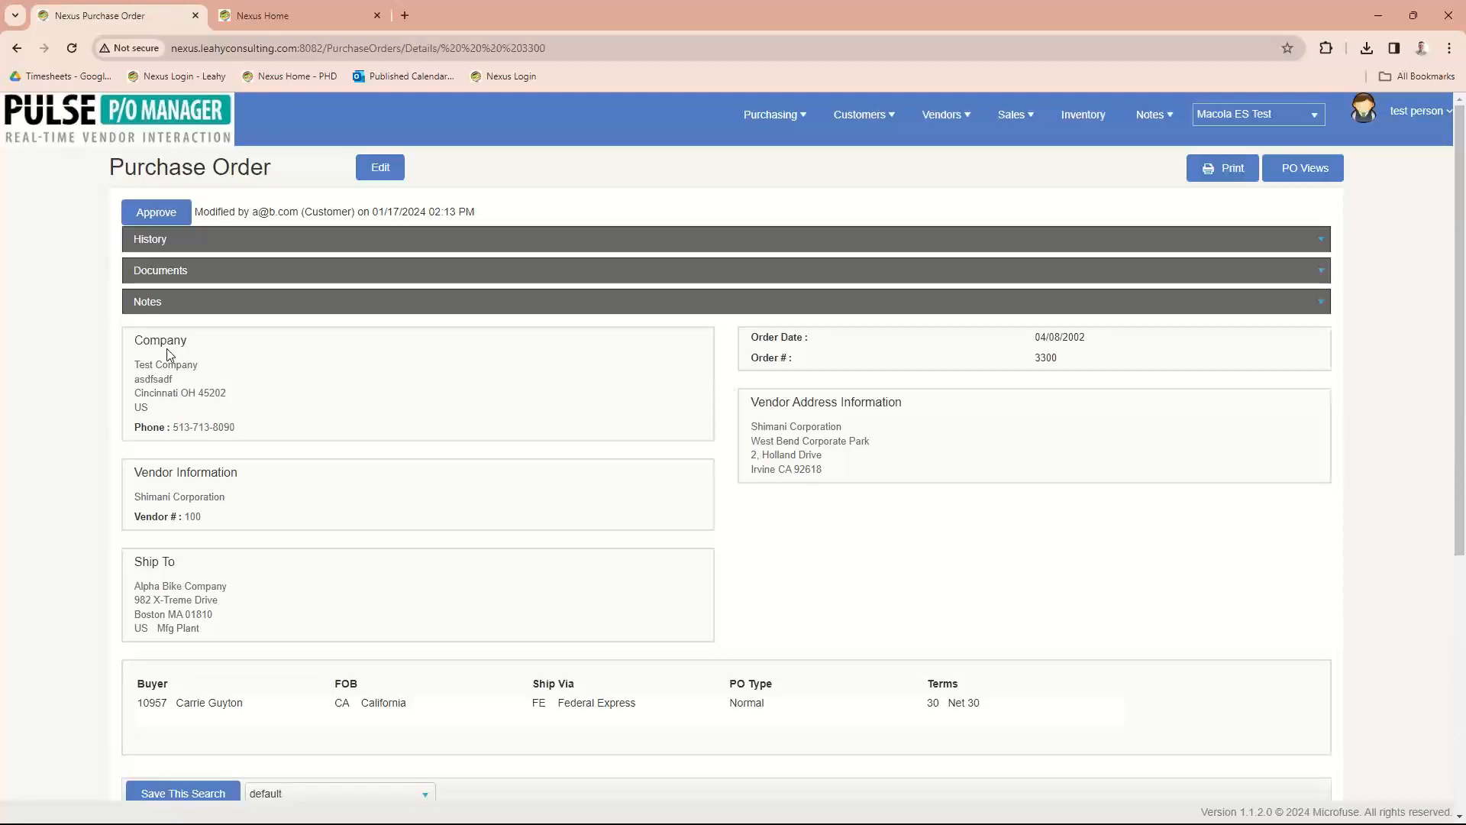
left_click(175, 237)
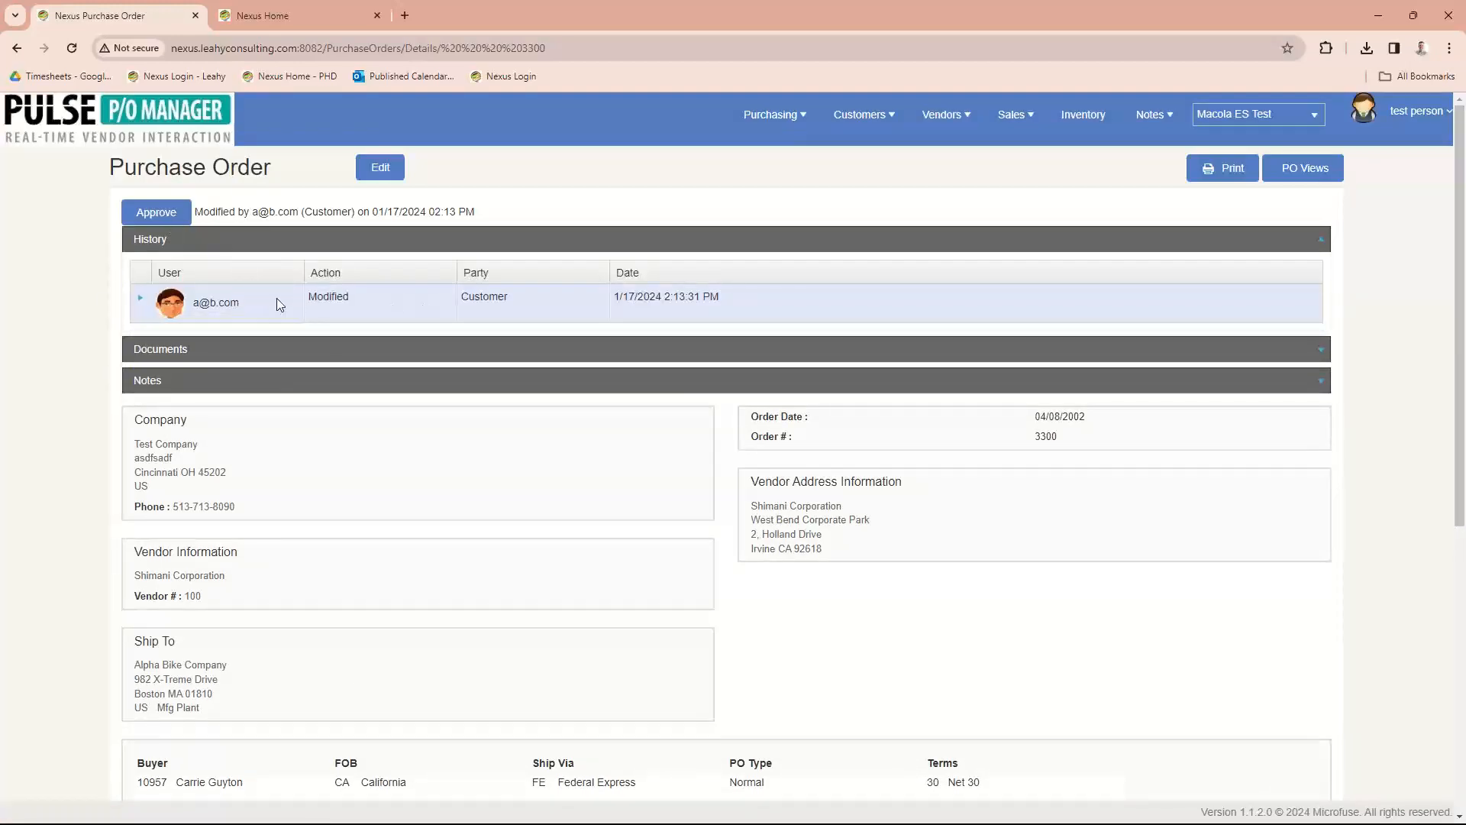
left_click(140, 299)
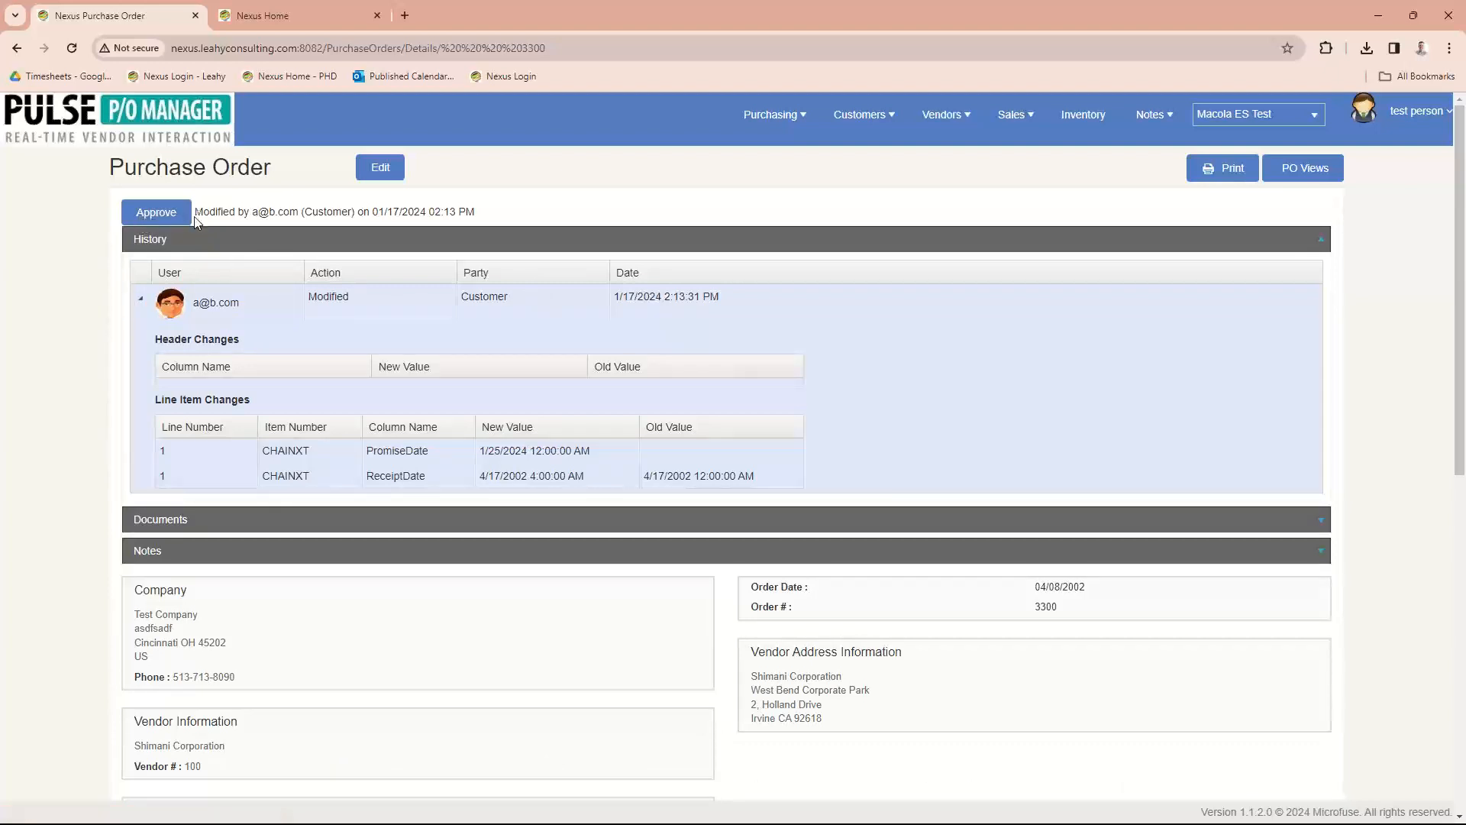
- Check the order's line items against the history changes and show its attached documents
scroll(455, 371, "down", 1)
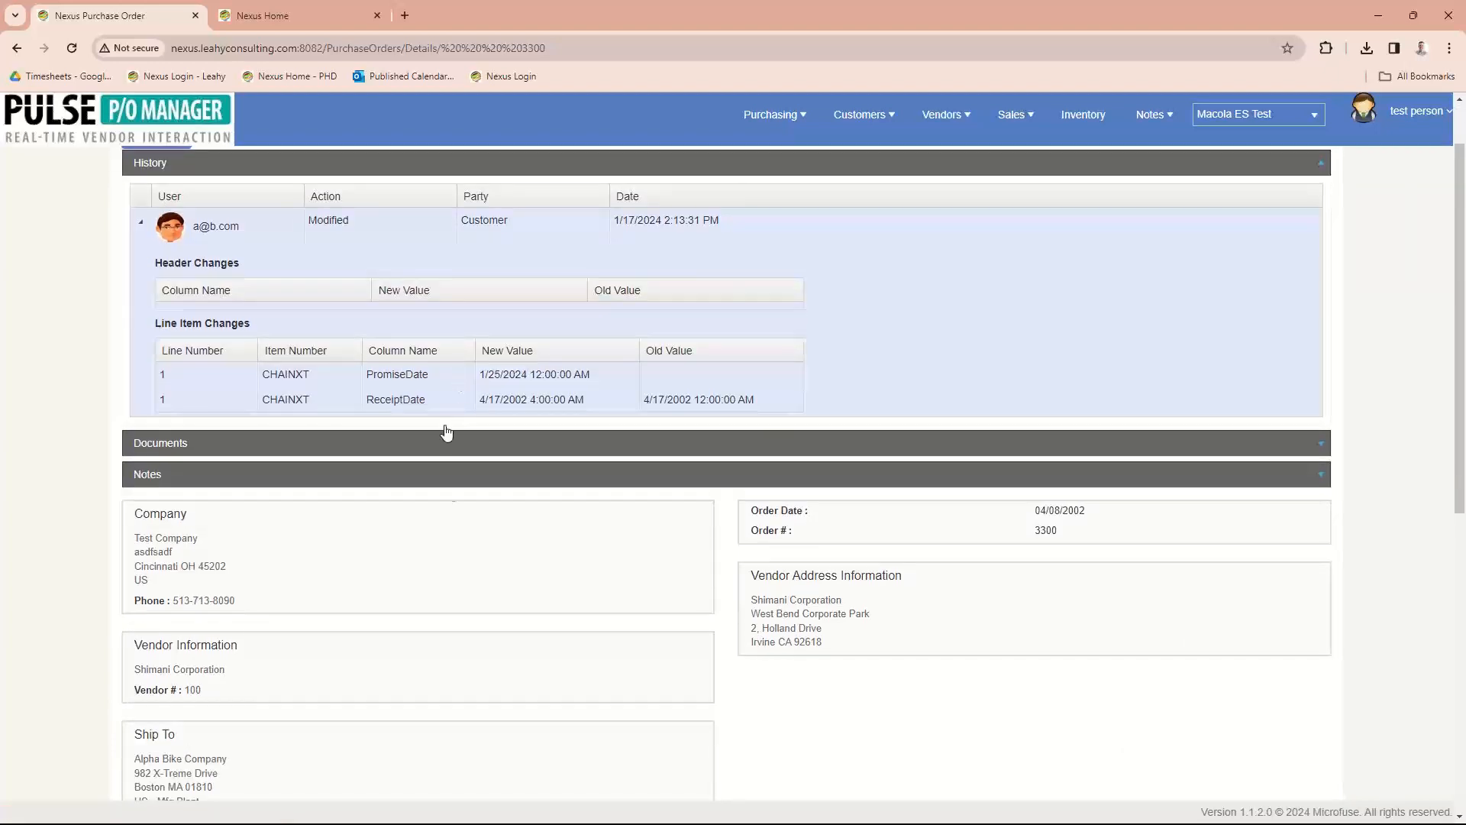
scroll(446, 432, "down", 7)
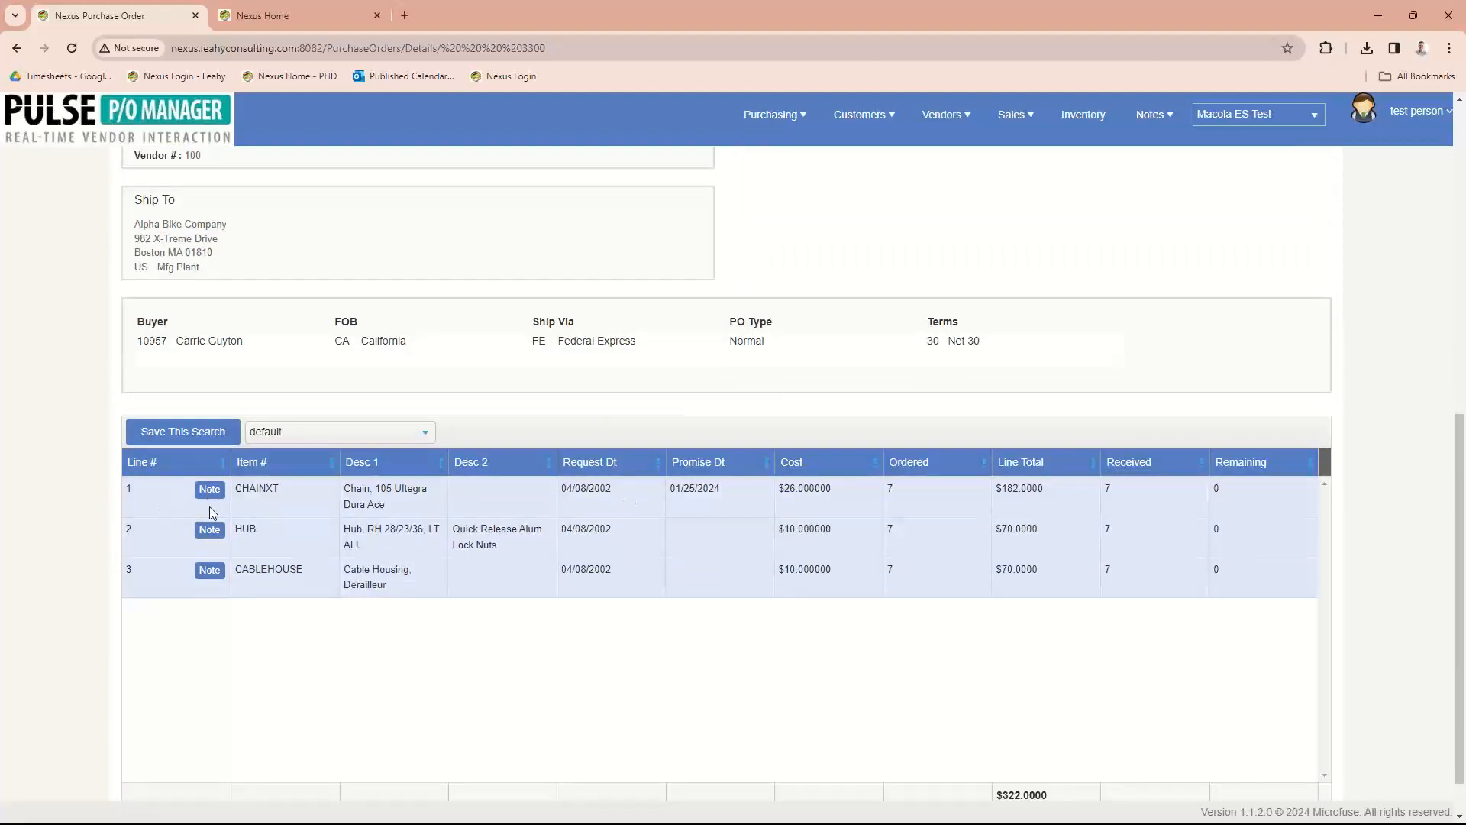
scroll(191, 488, "up", 7)
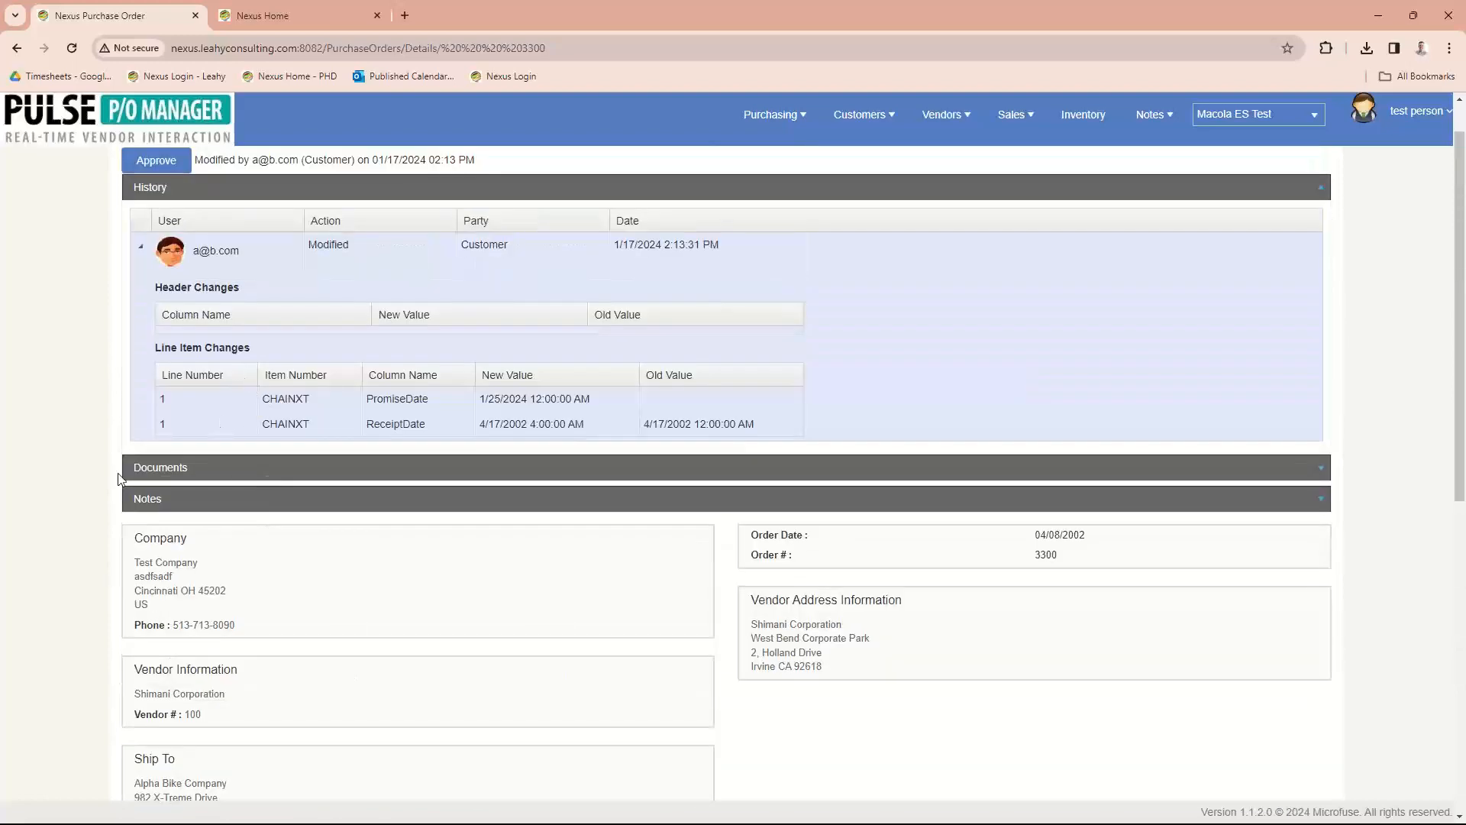
left_click(232, 479)
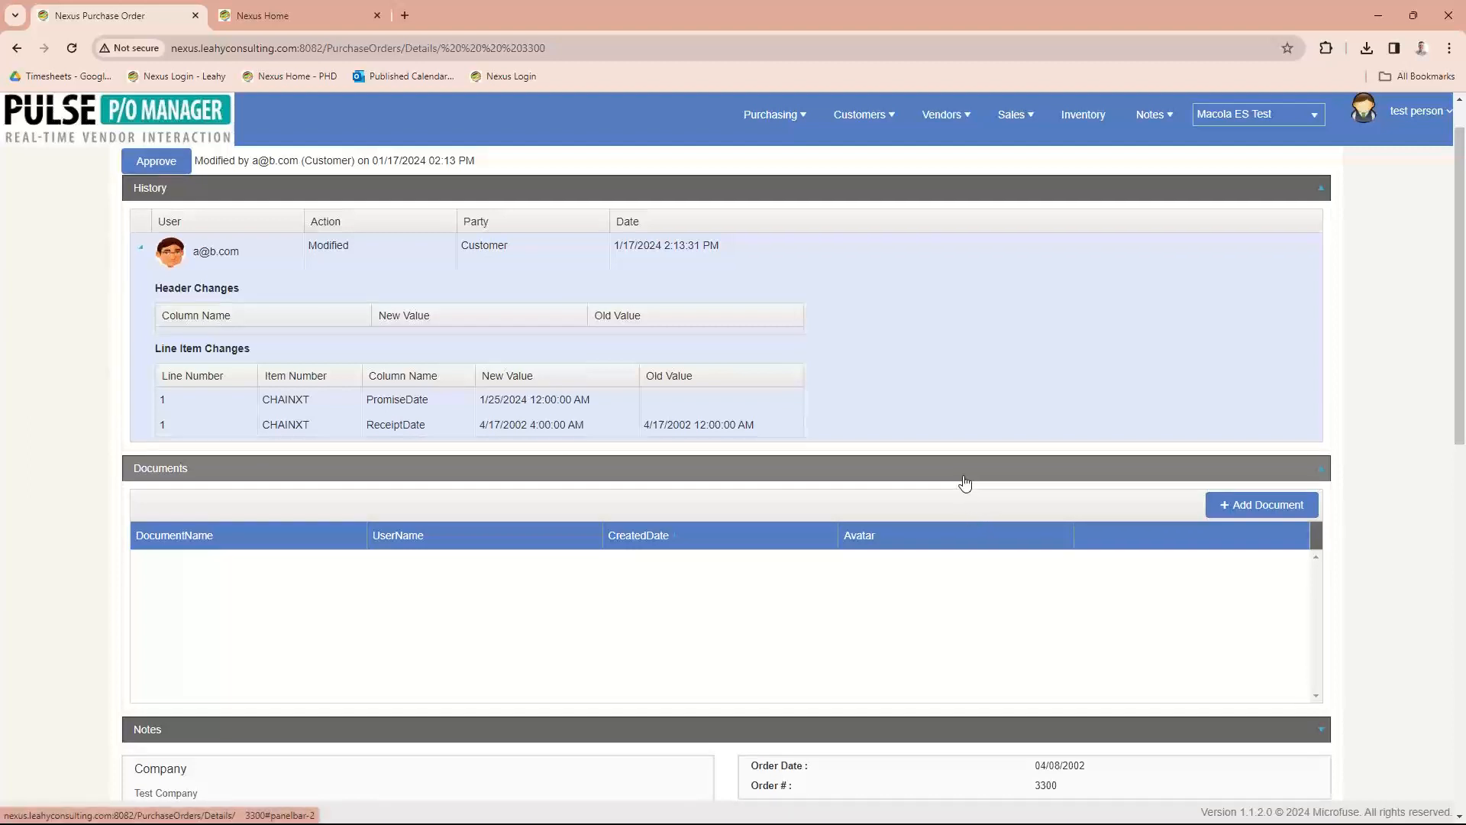
scroll(965, 481, "up", 1)
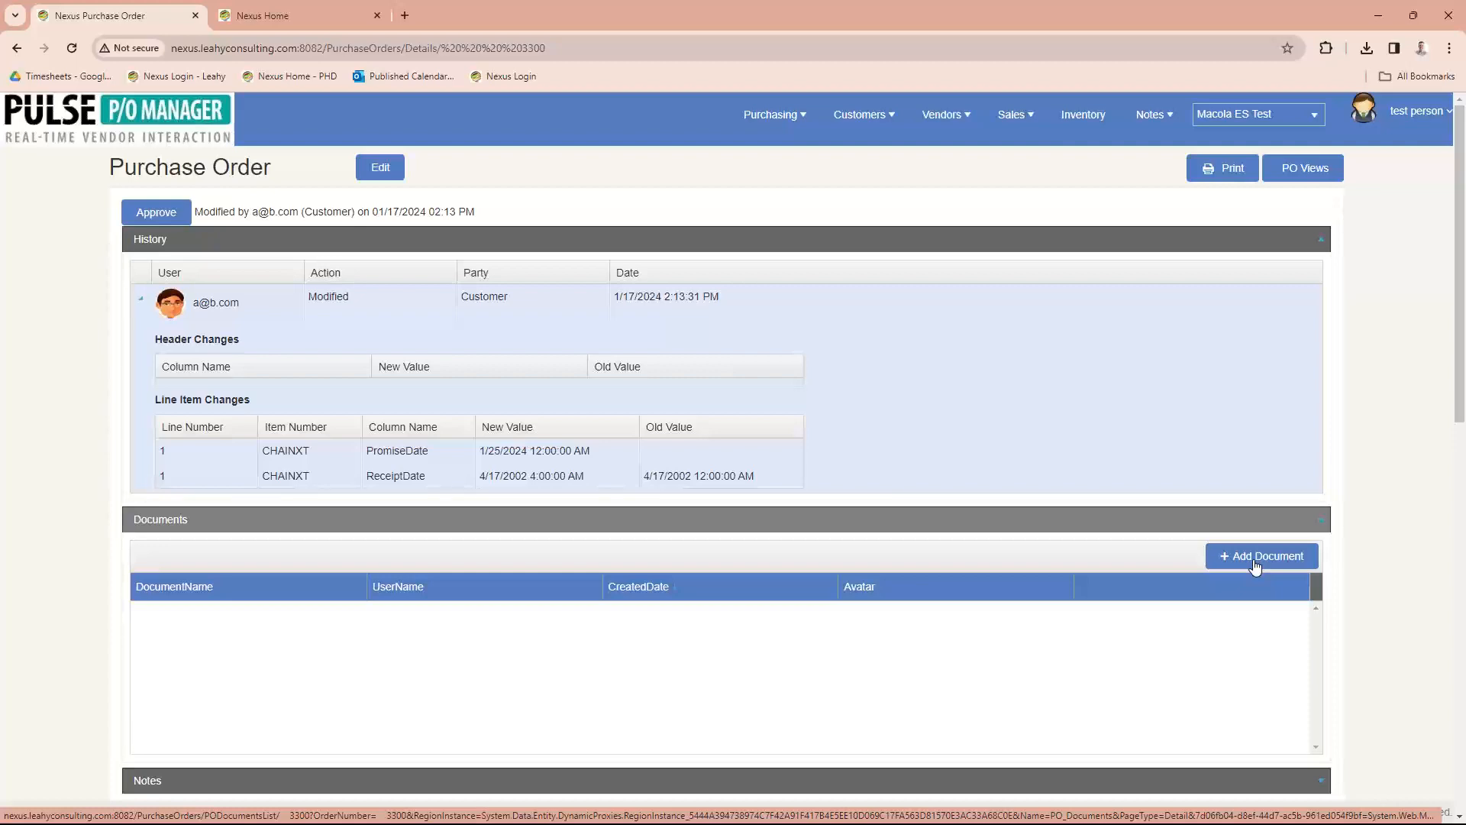
- Approve the customer's modification on the Shimani Corporation purchase order and return to the home dashboard
scroll(760, 666, "down", 4)
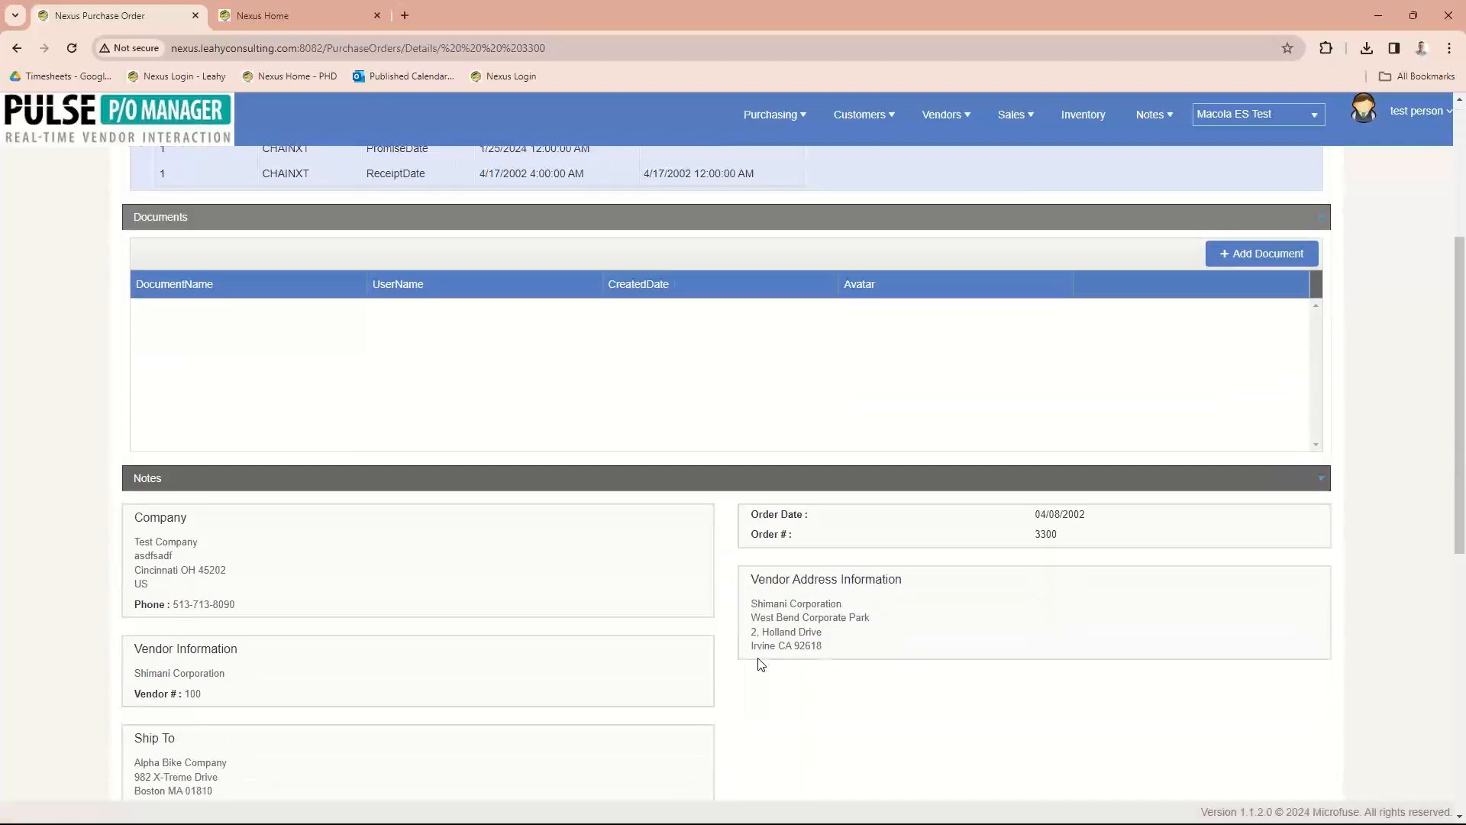
scroll(761, 664, "down", 6)
scroll(760, 661, "up", 8)
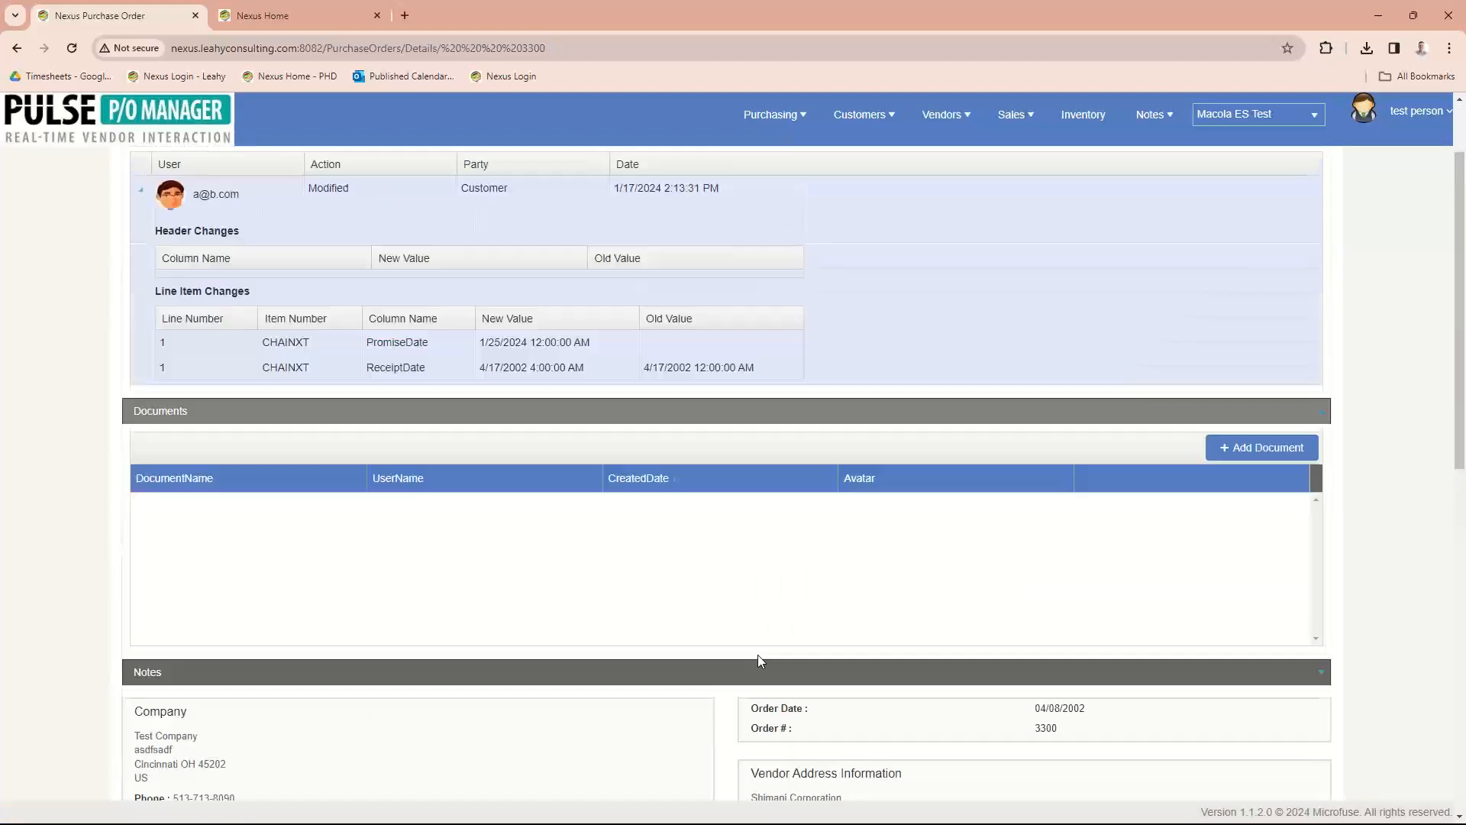
scroll(758, 653, "up", 2)
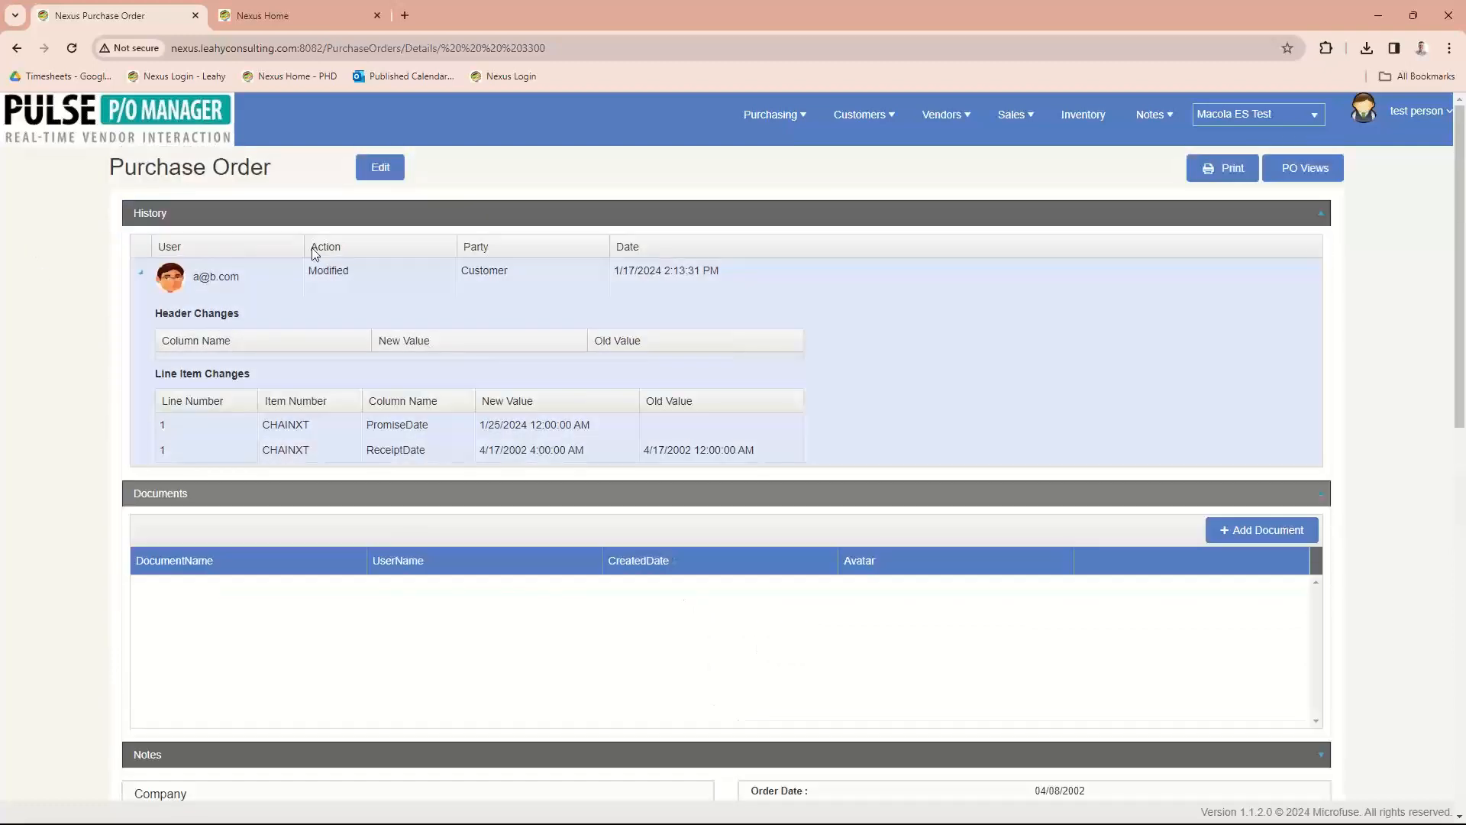
left_click(134, 128)
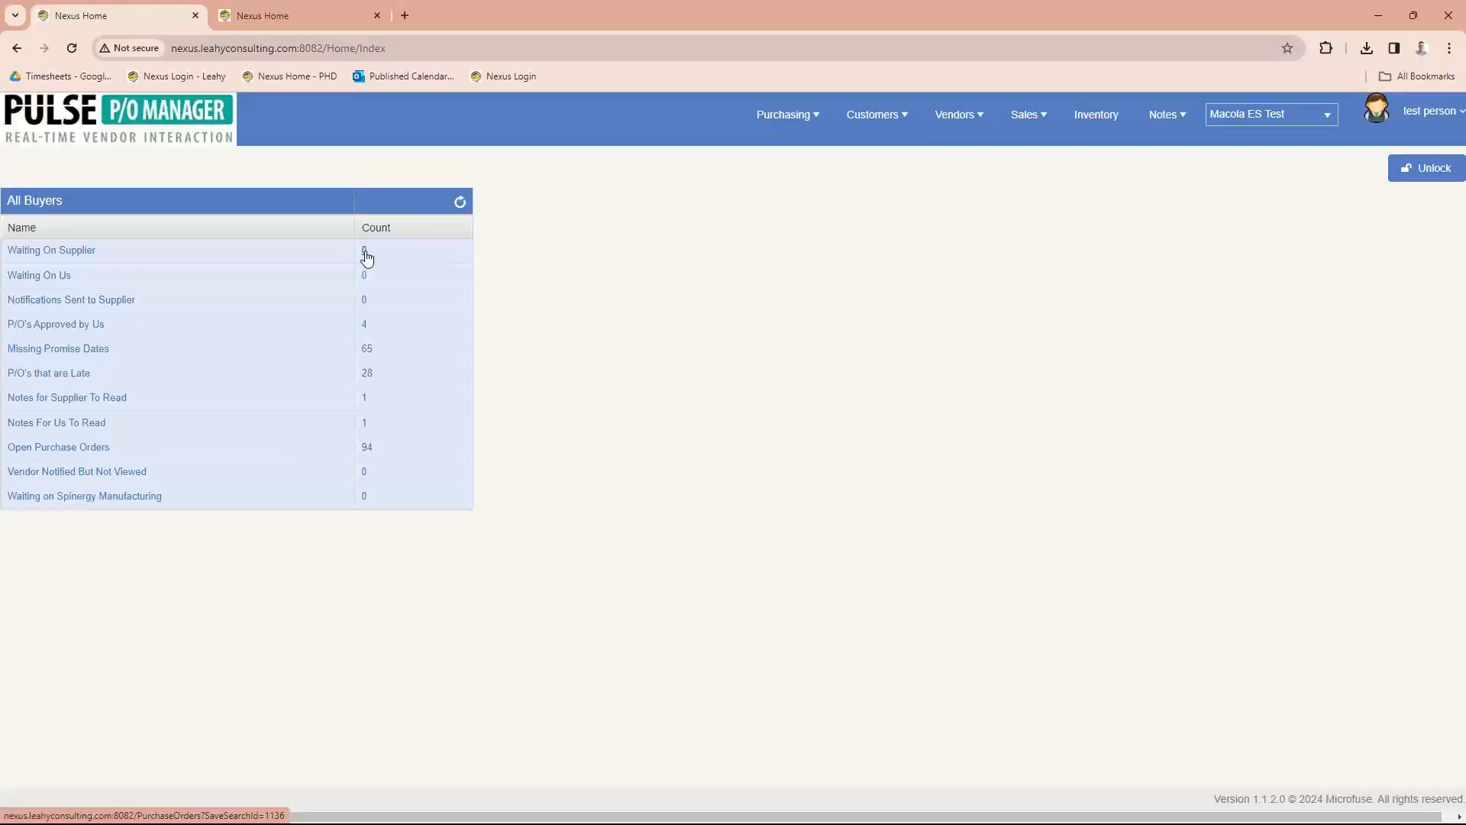
- View the purchase order line items with missing promise dates and return to the home dashboard
left_click(84, 351)
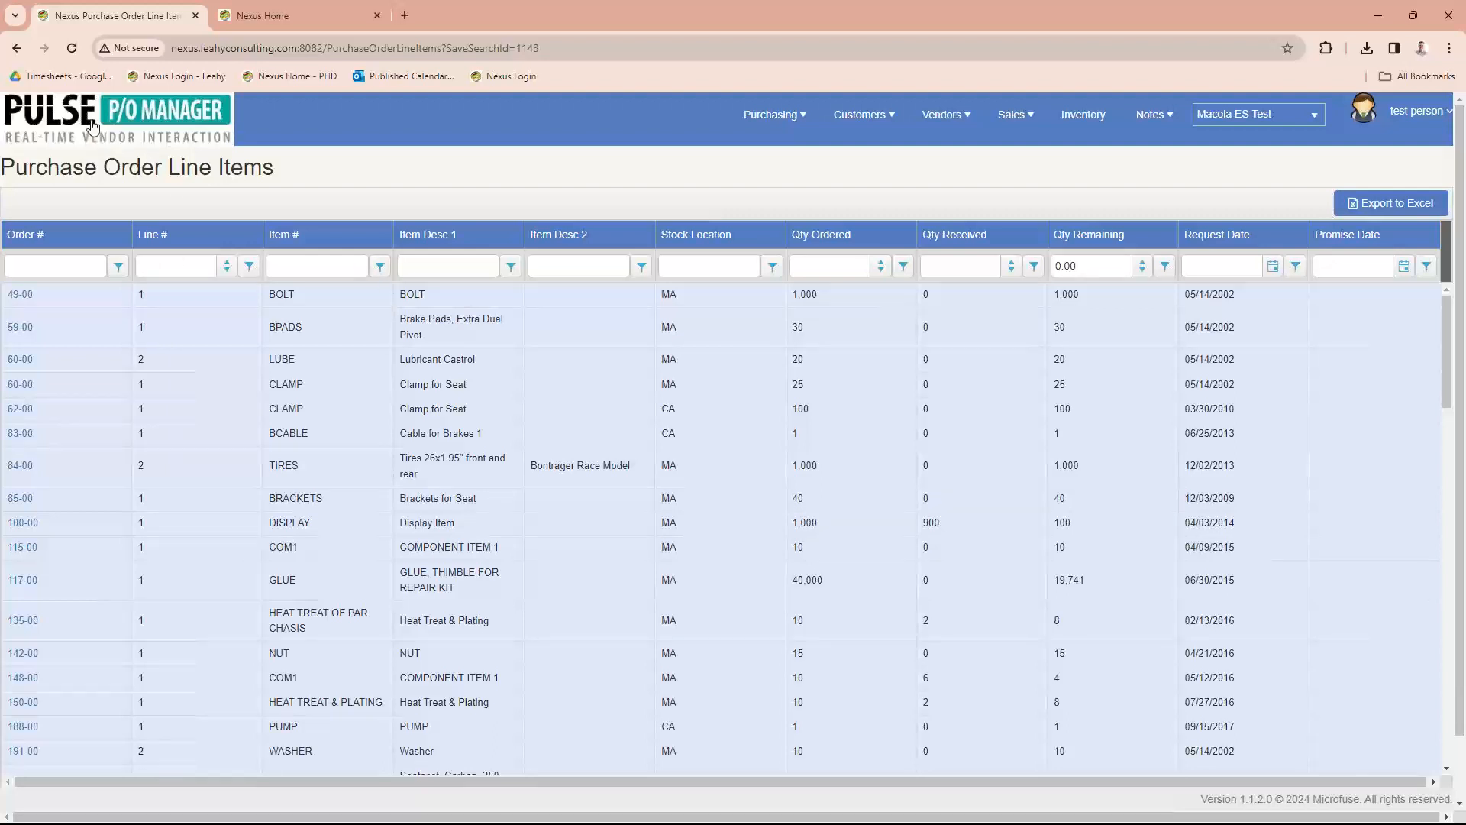
left_click(116, 130)
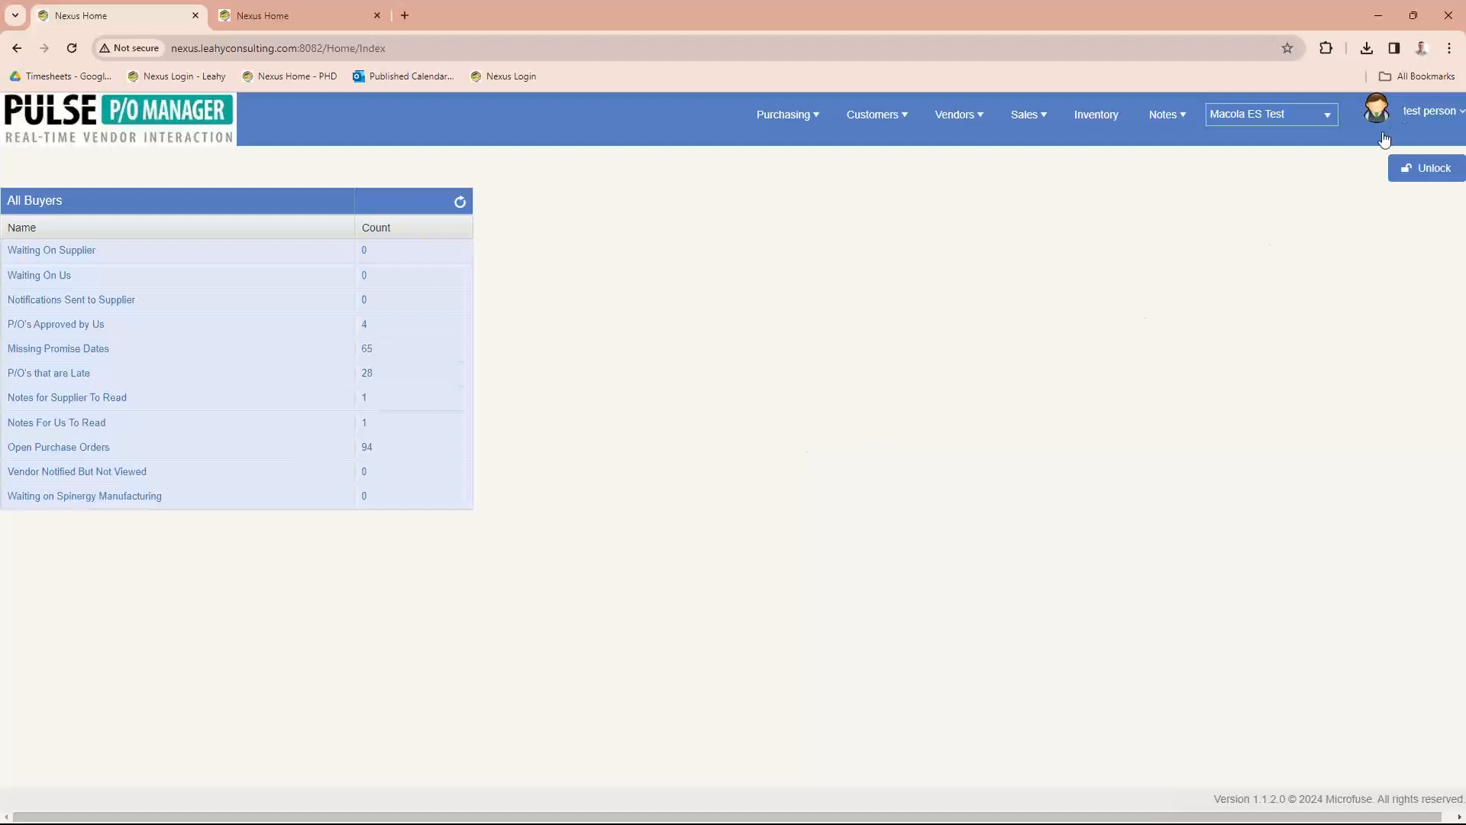
- Log out of the supplier account and log back in as the buyer with the saved e-mail and account password
left_click(1418, 113)
left_click(1359, 153)
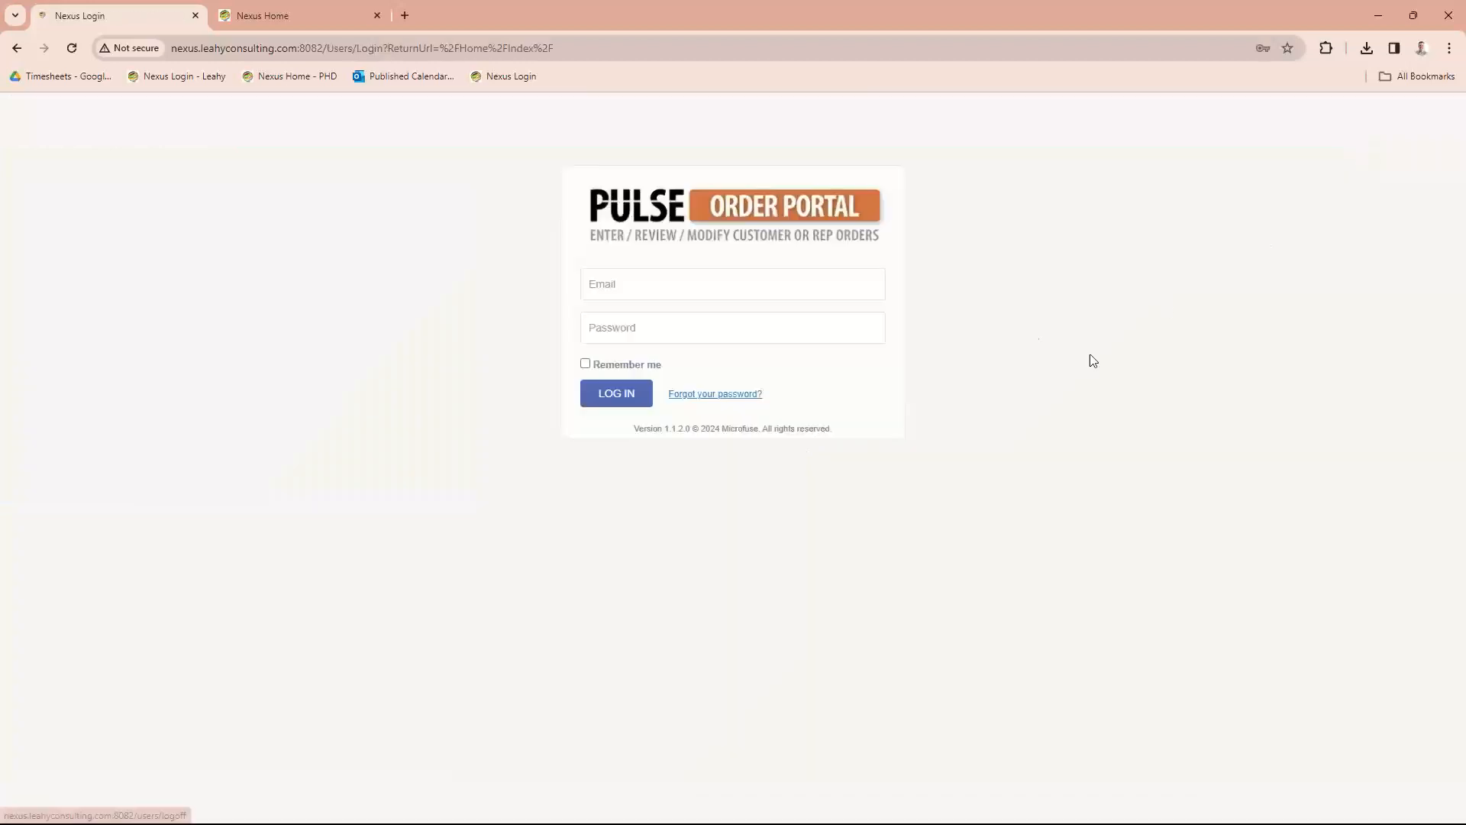
left_click(692, 293)
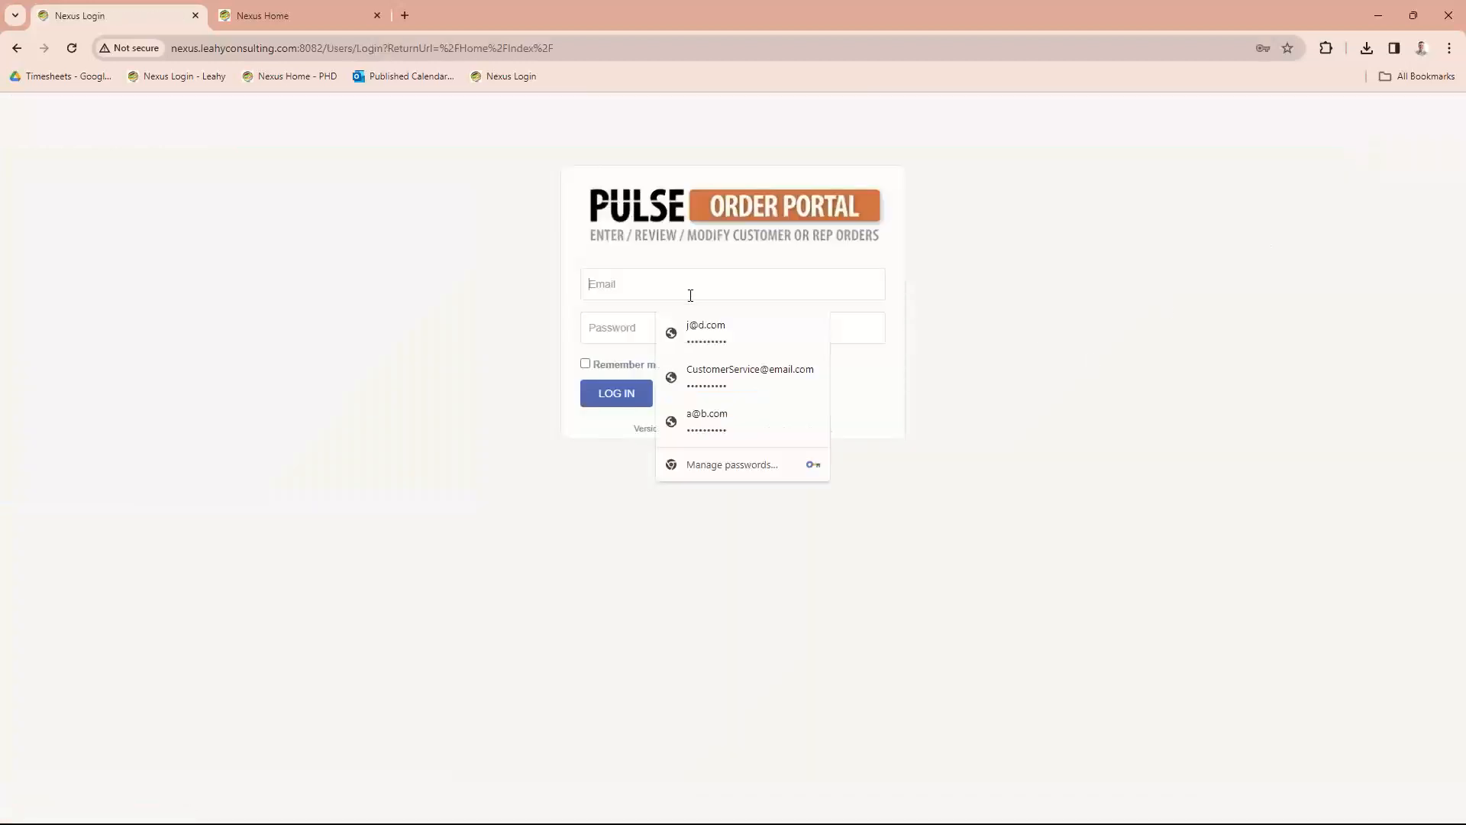
left_click(707, 420)
left_click(611, 395)
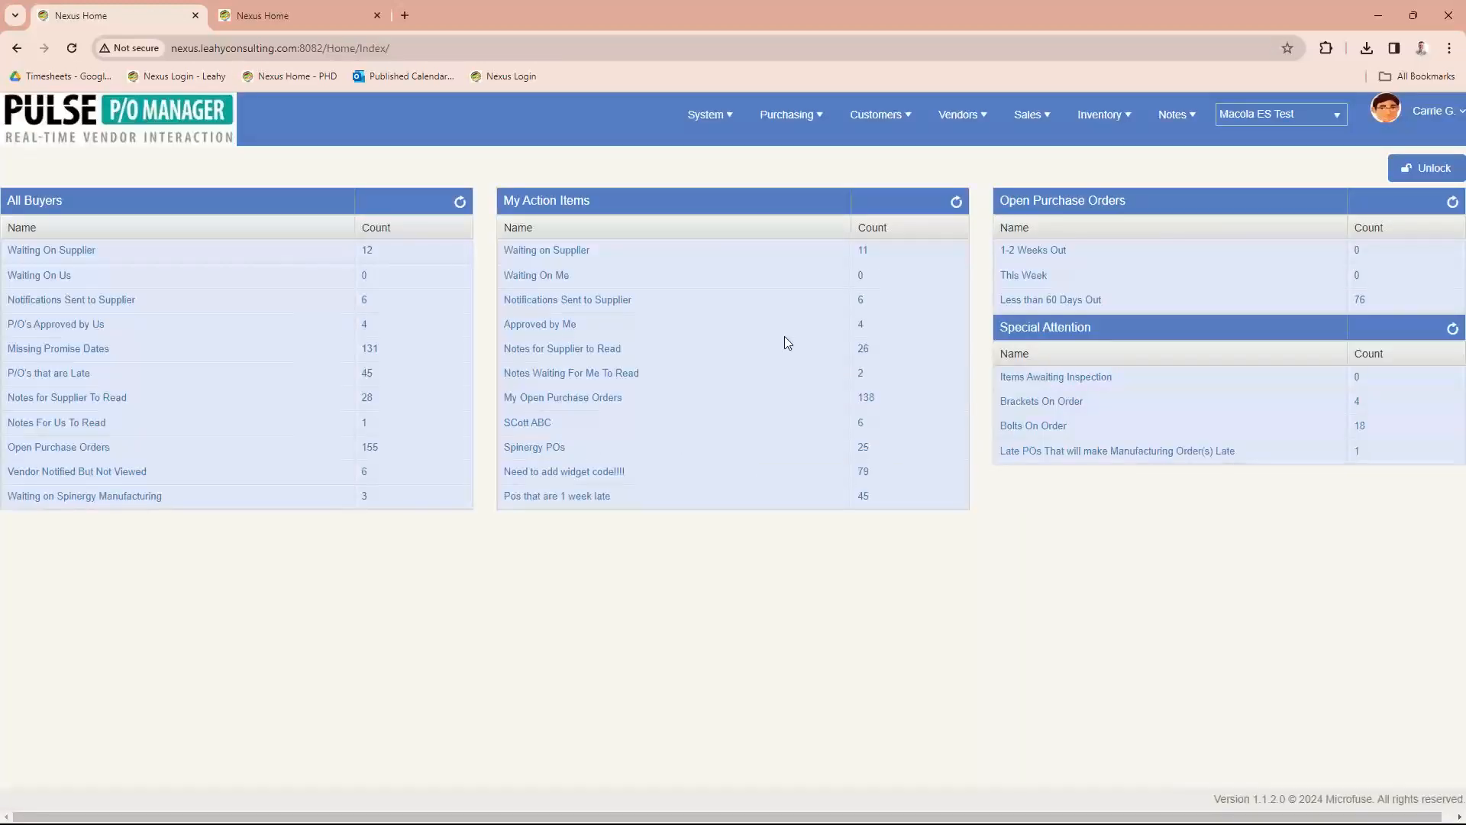
mouse_move(787, 115)
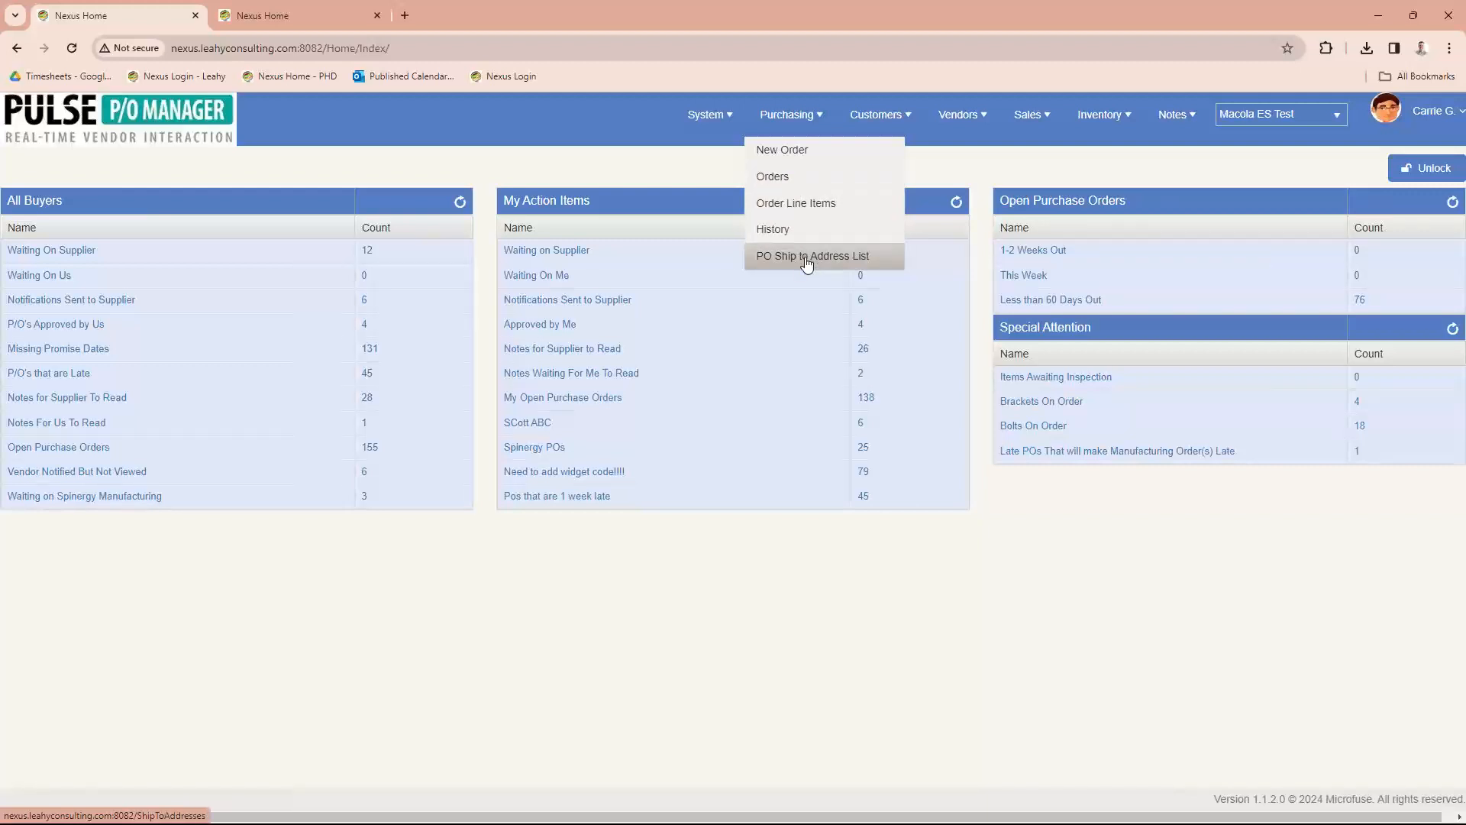
left_click(974, 116)
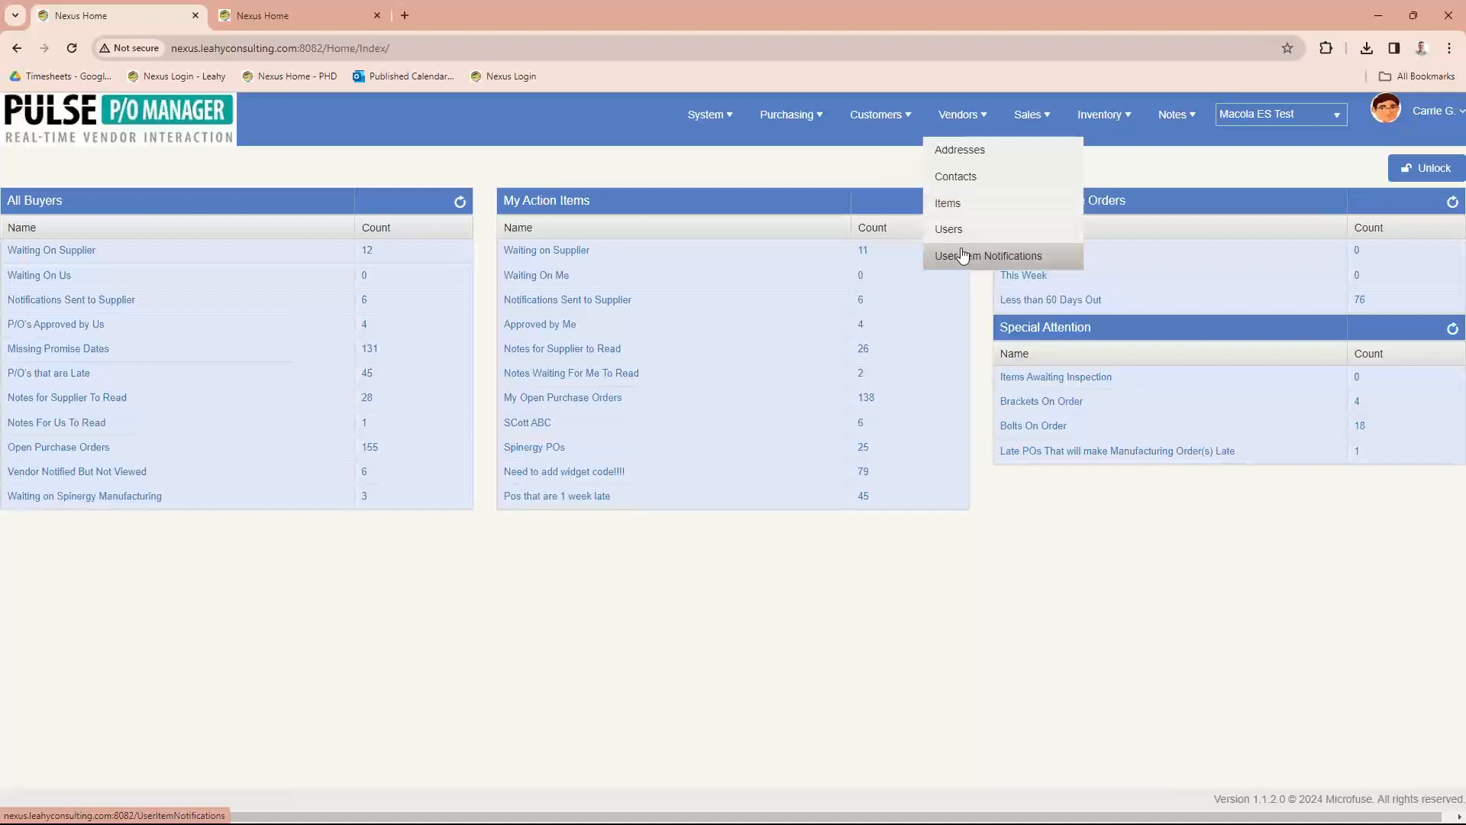
left_click(1097, 116)
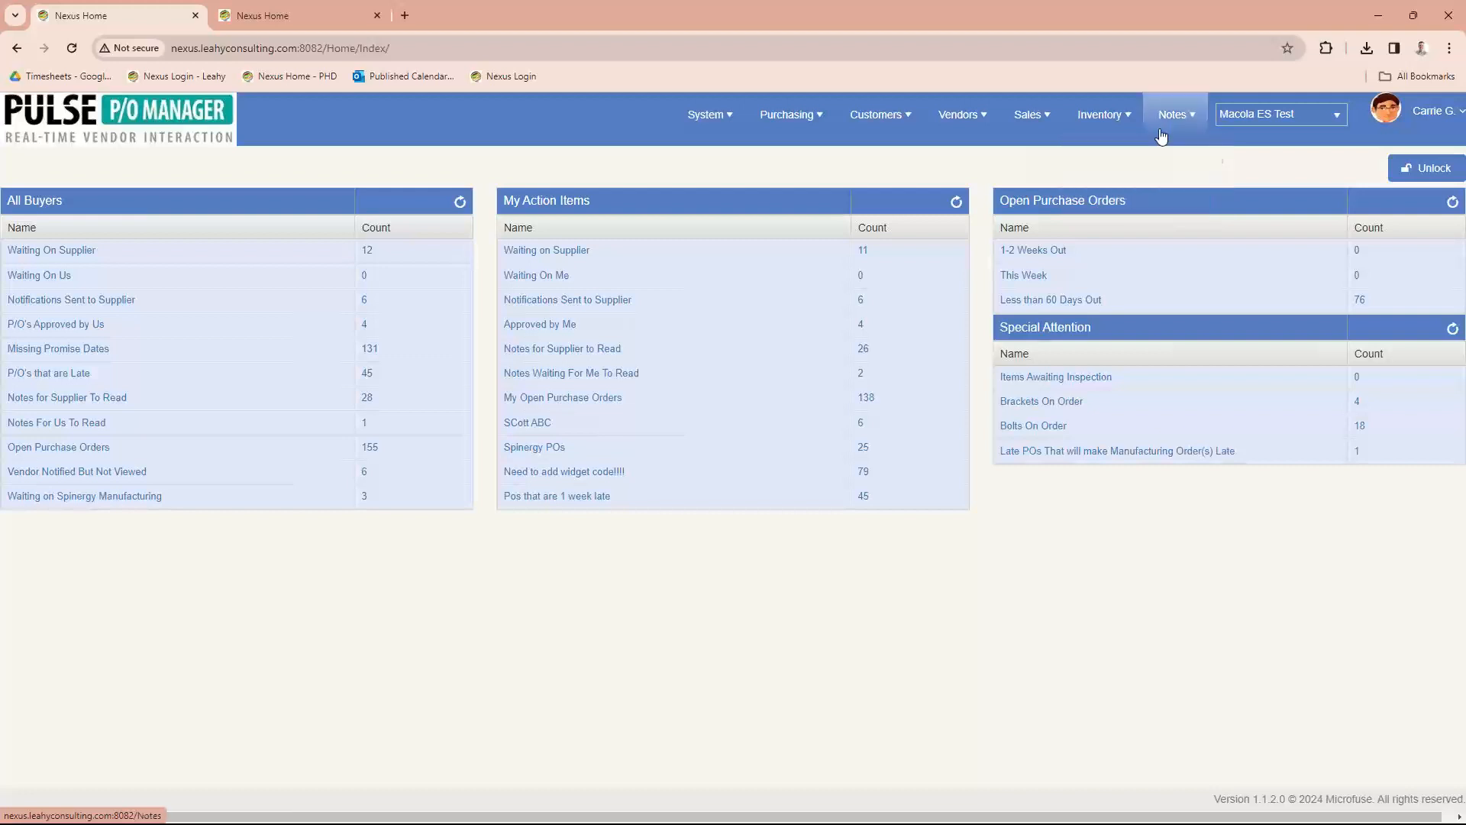
mouse_move(1173, 121)
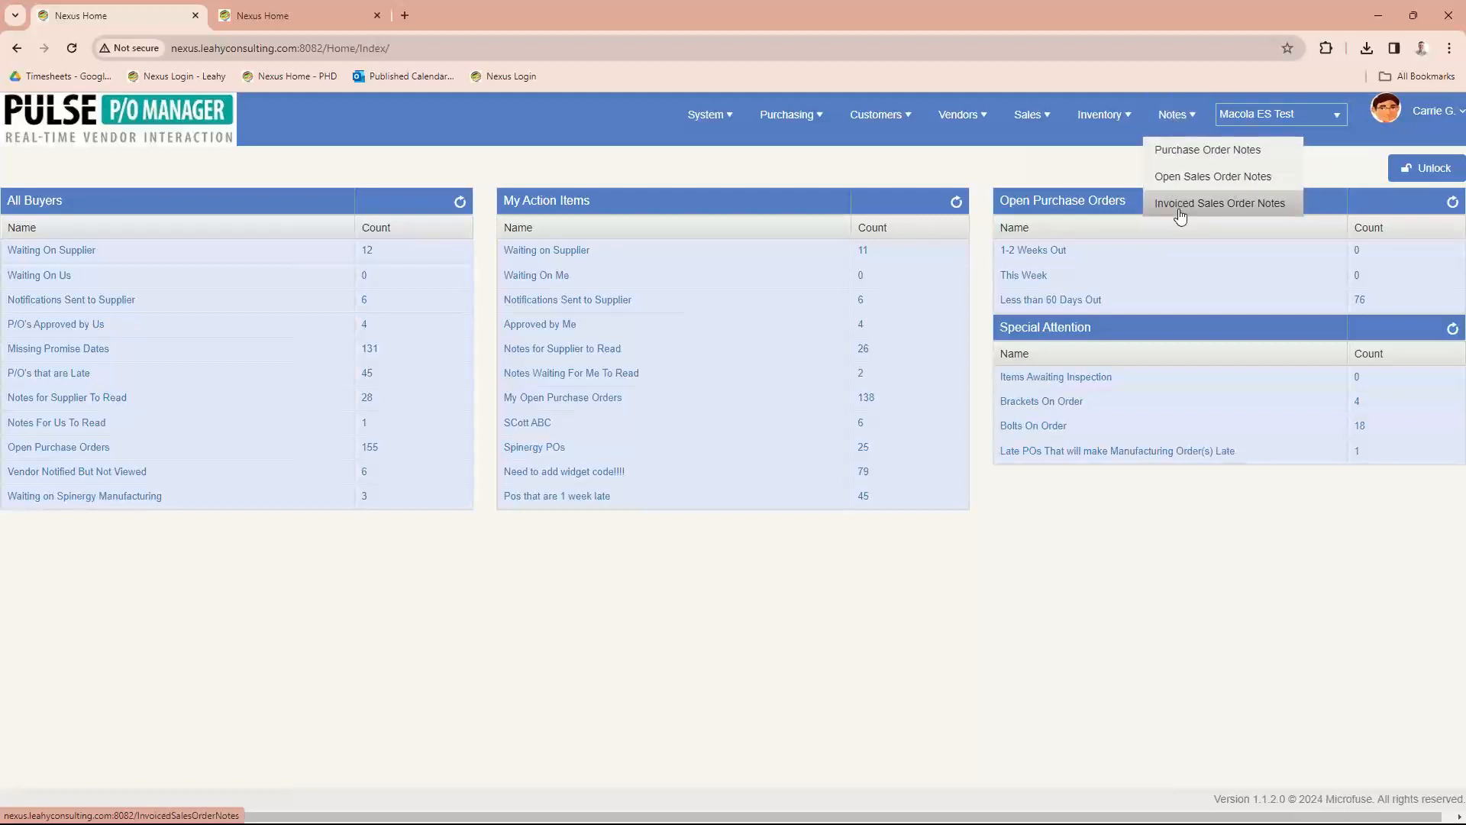
left_click(1339, 121)
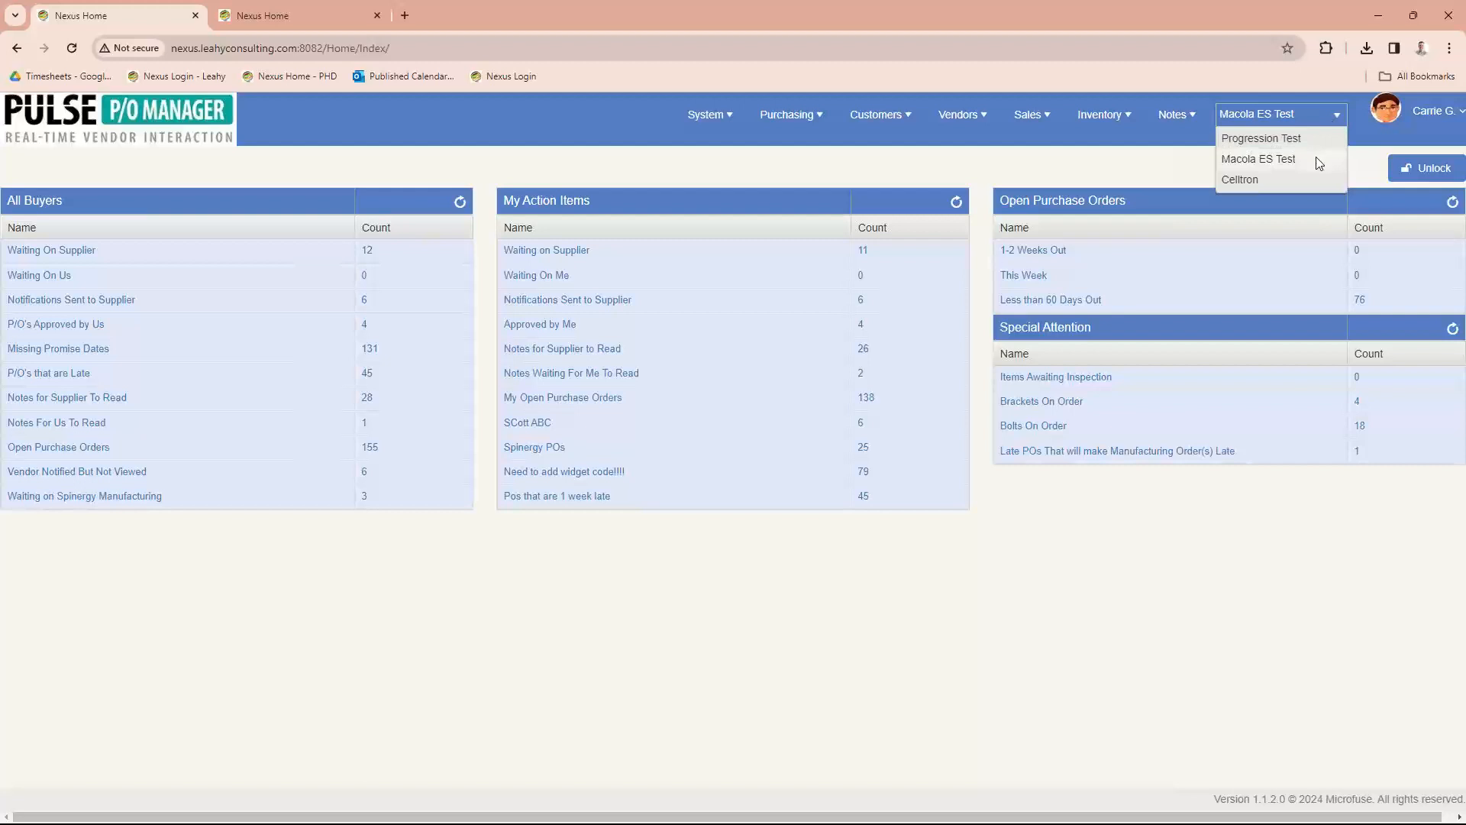
left_click(1335, 120)
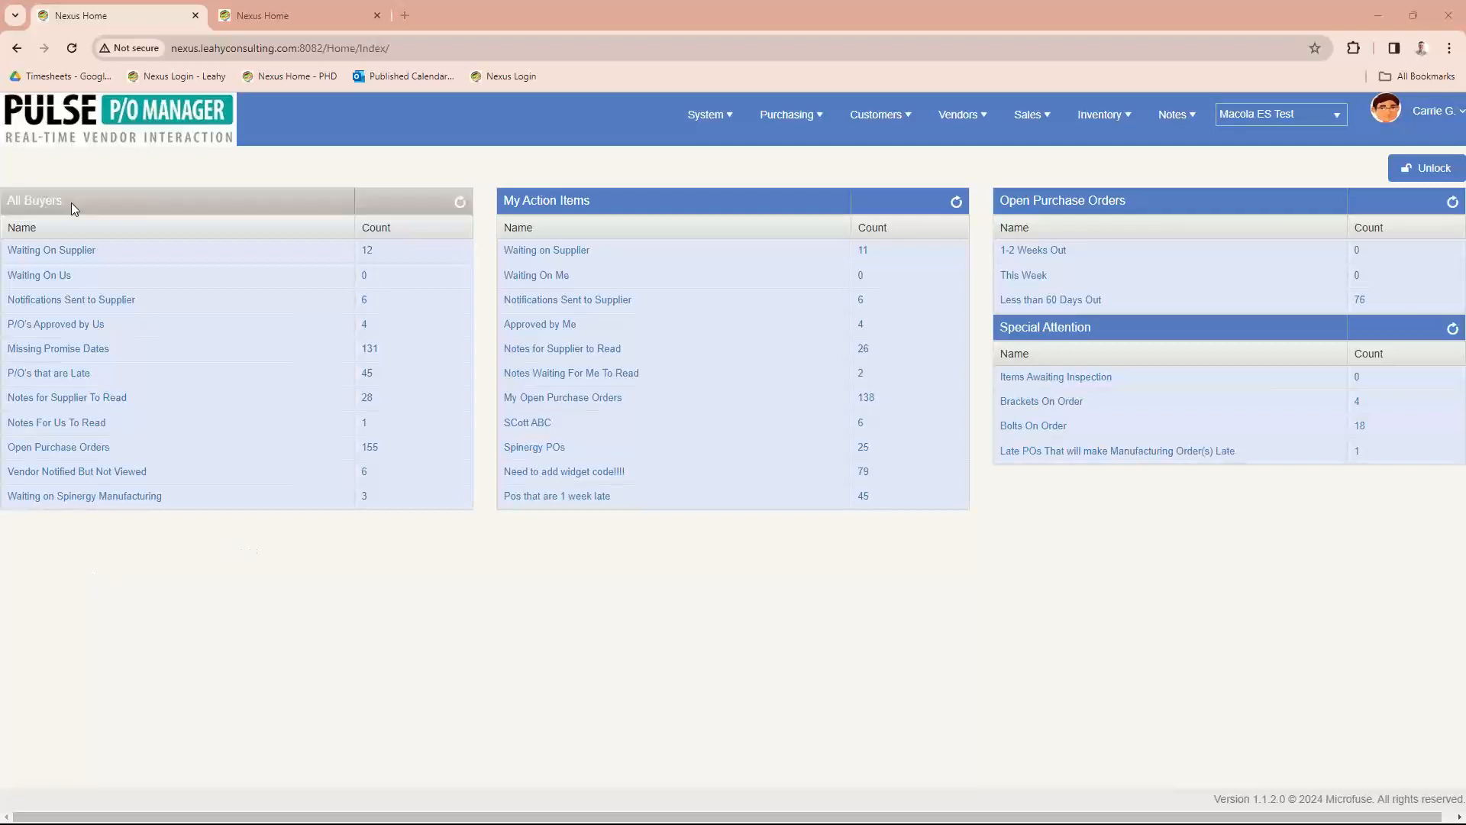
- View the documents attached to the Compagnolo Manufacturer order dated 01/25/2002 in the Waiting On Supplier list, and return to the home dashboard
left_click(53, 253)
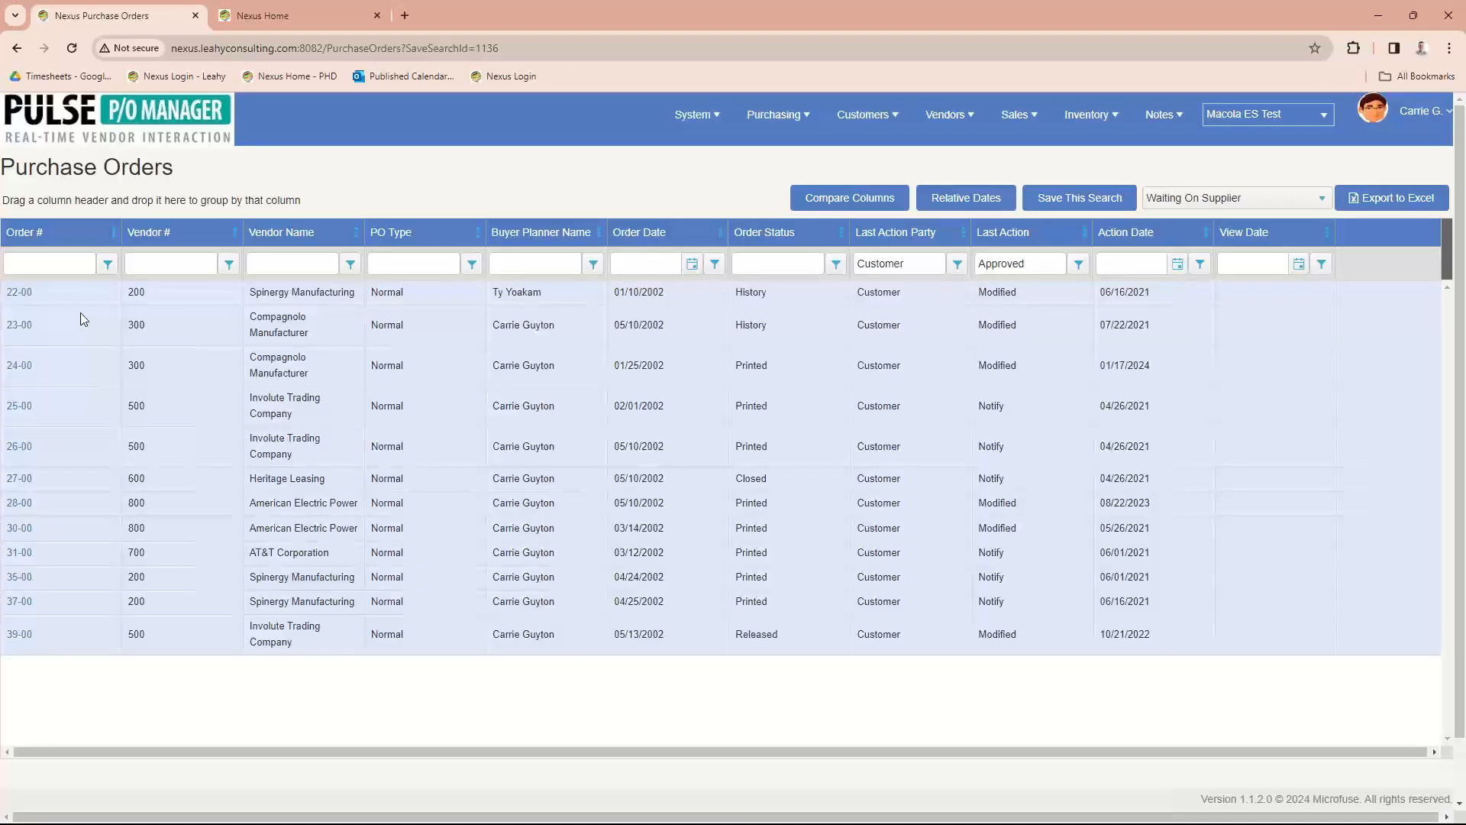
left_click(17, 368)
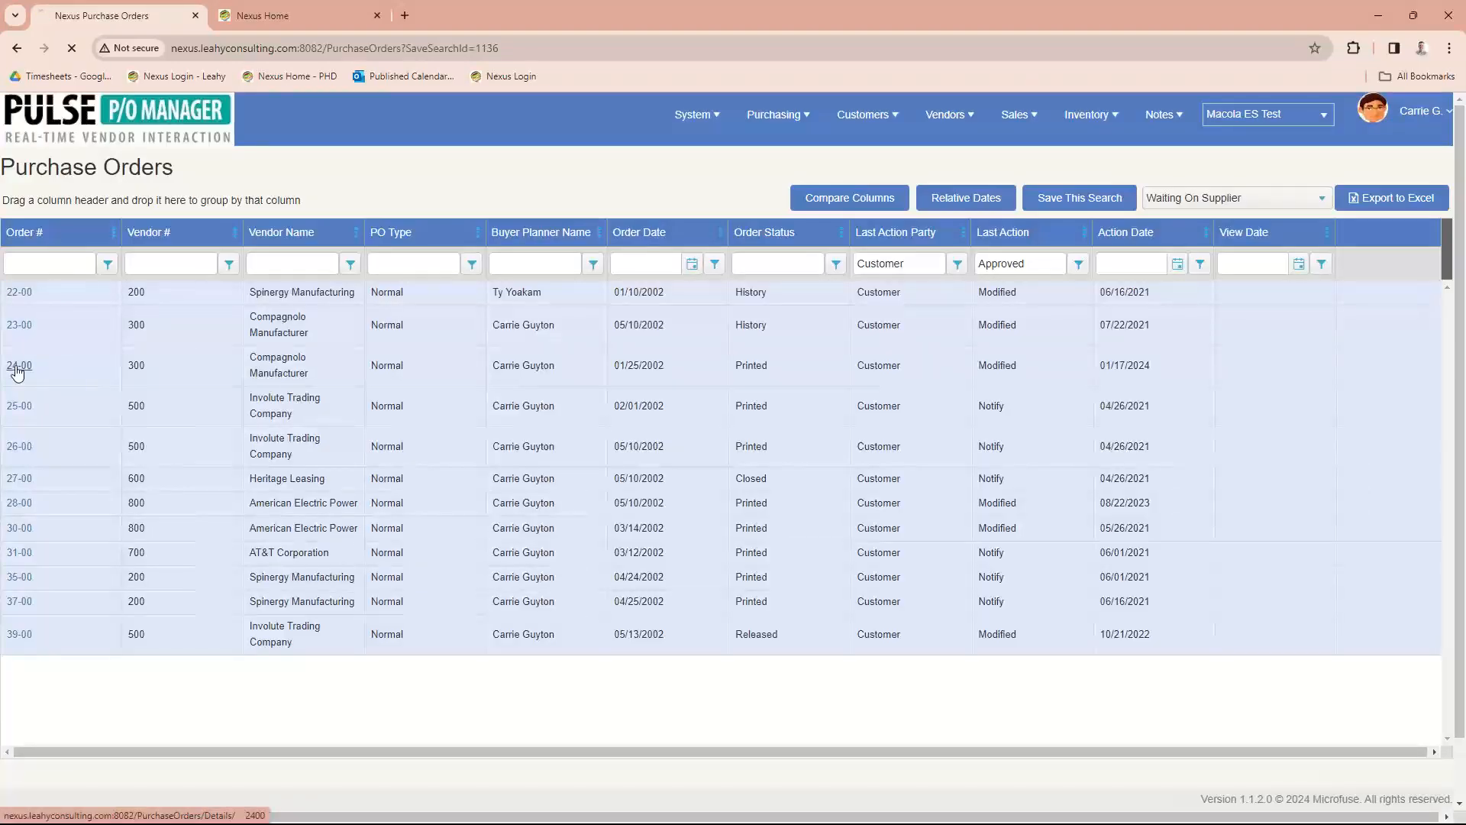
scroll(353, 428, "down", 2)
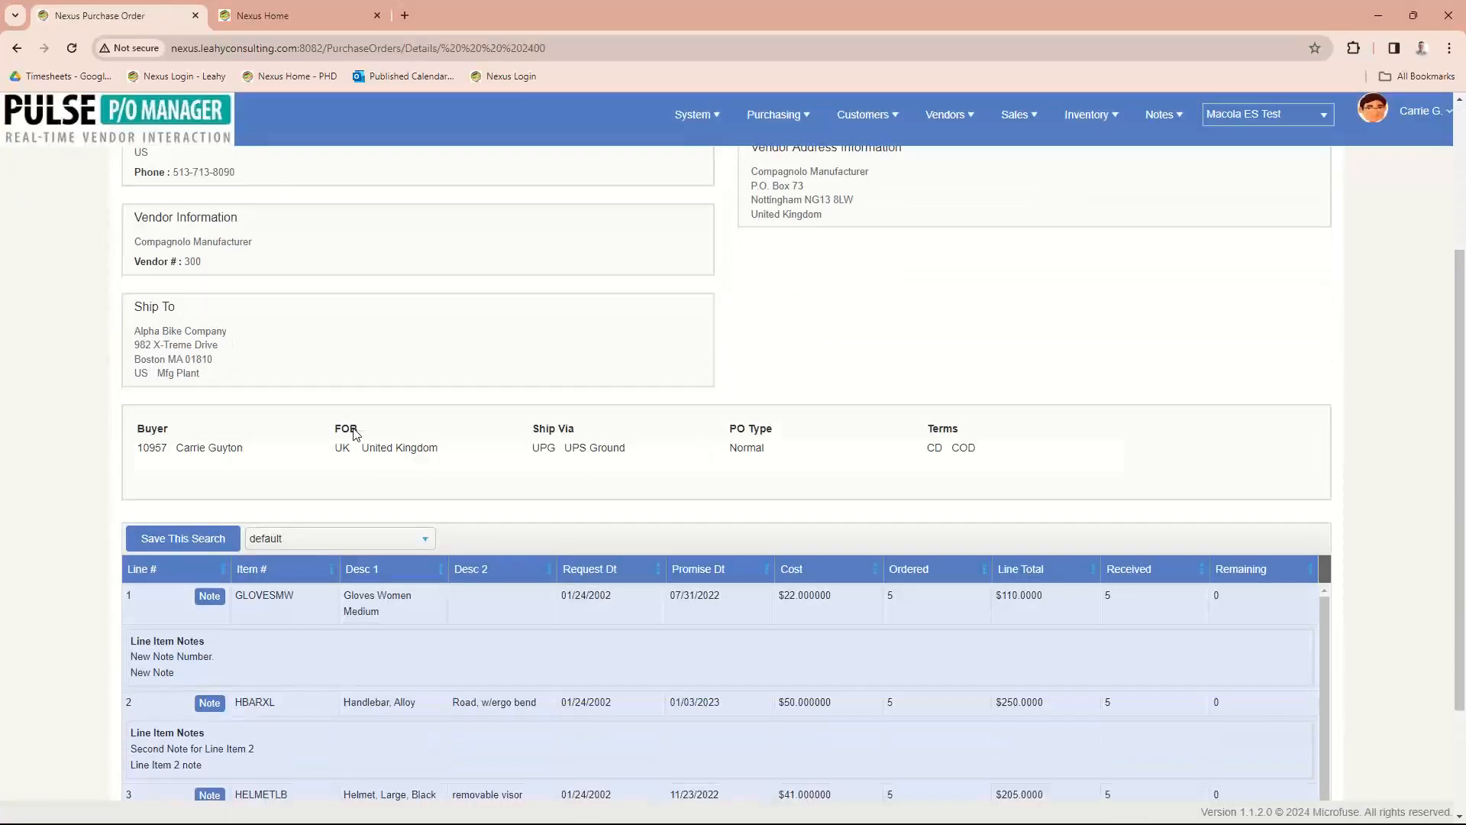
scroll(353, 431, "up", 4)
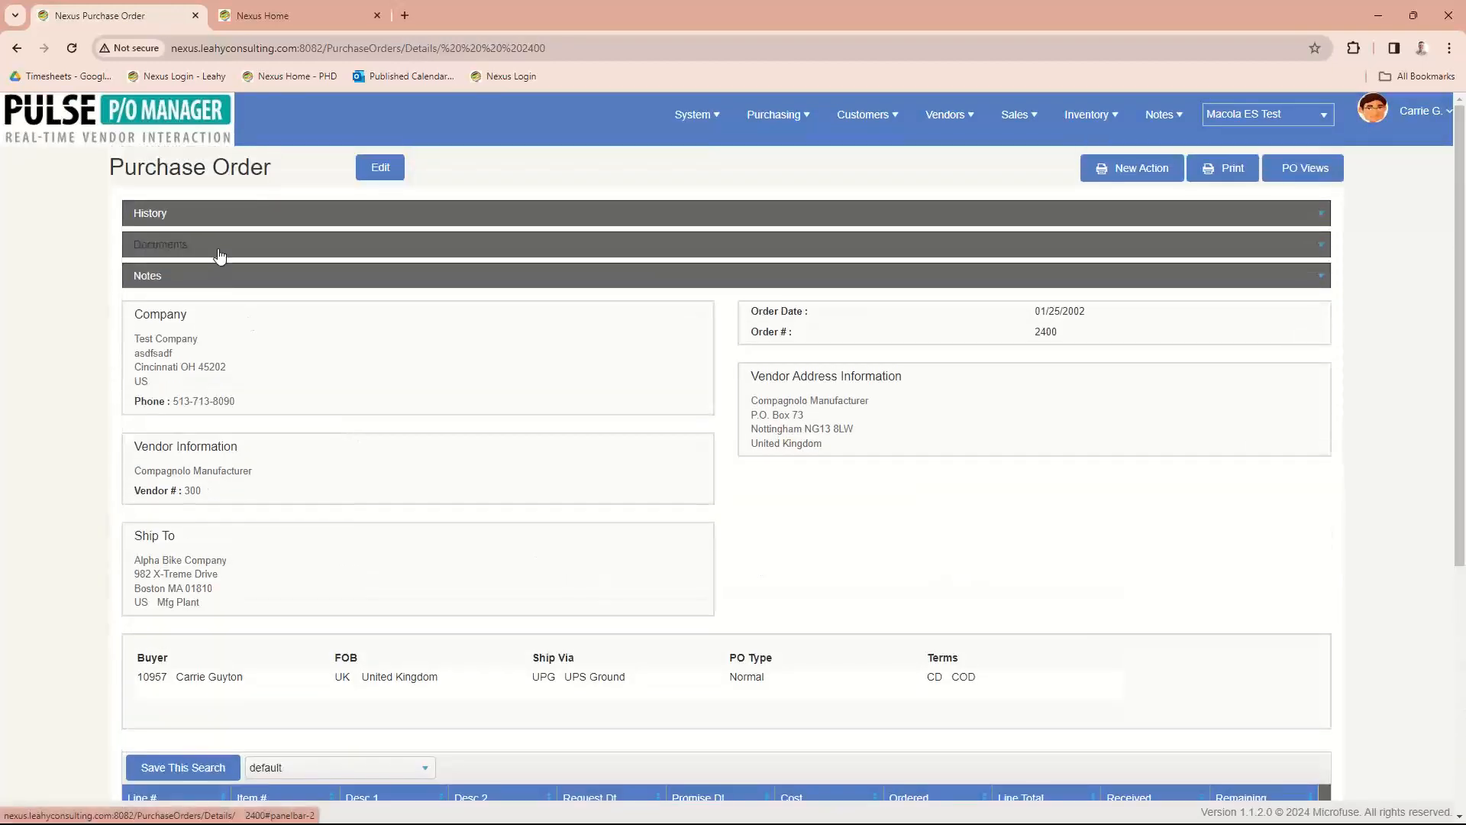
left_click(373, 244)
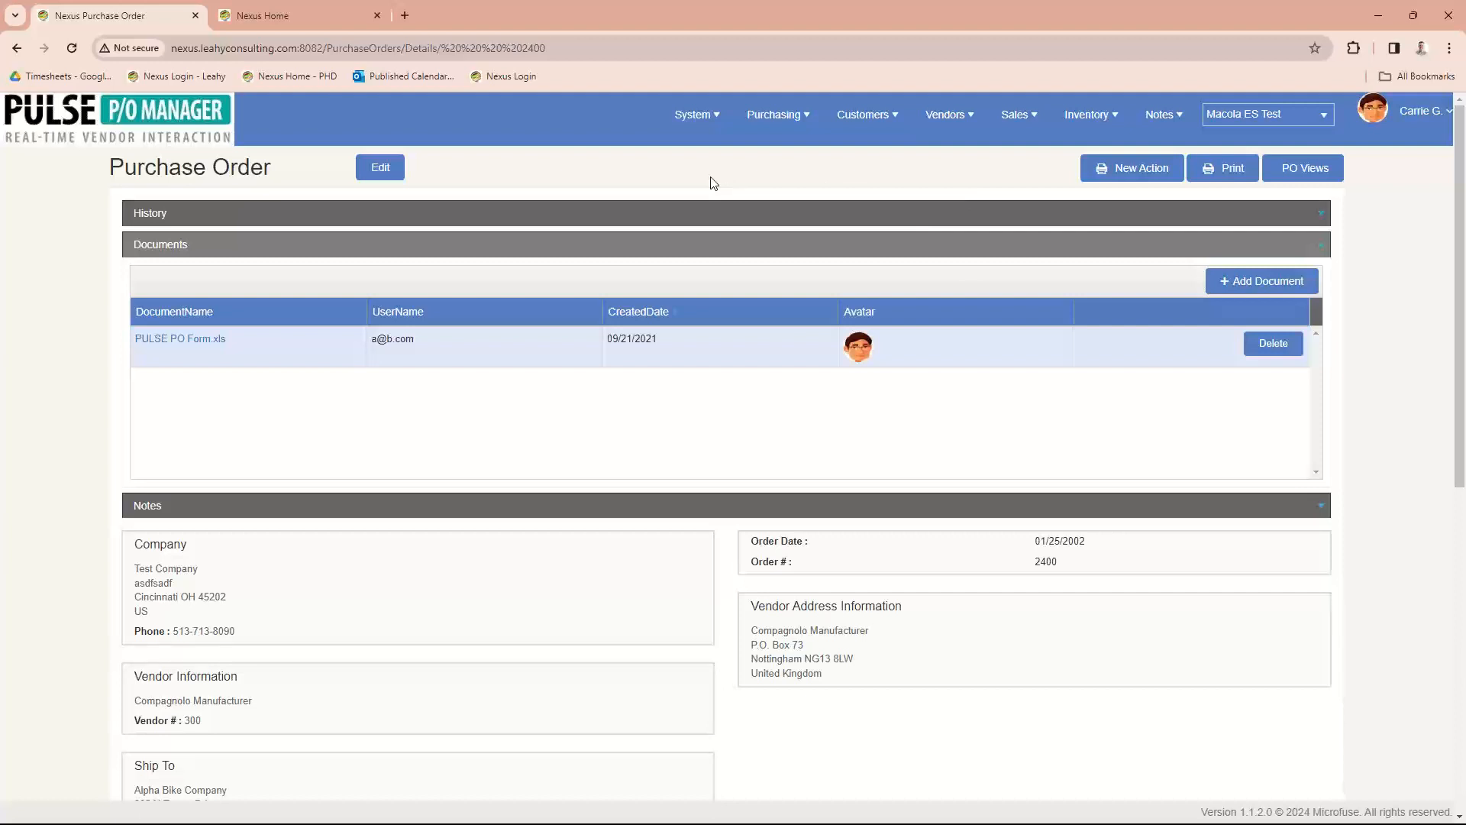
left_click(128, 113)
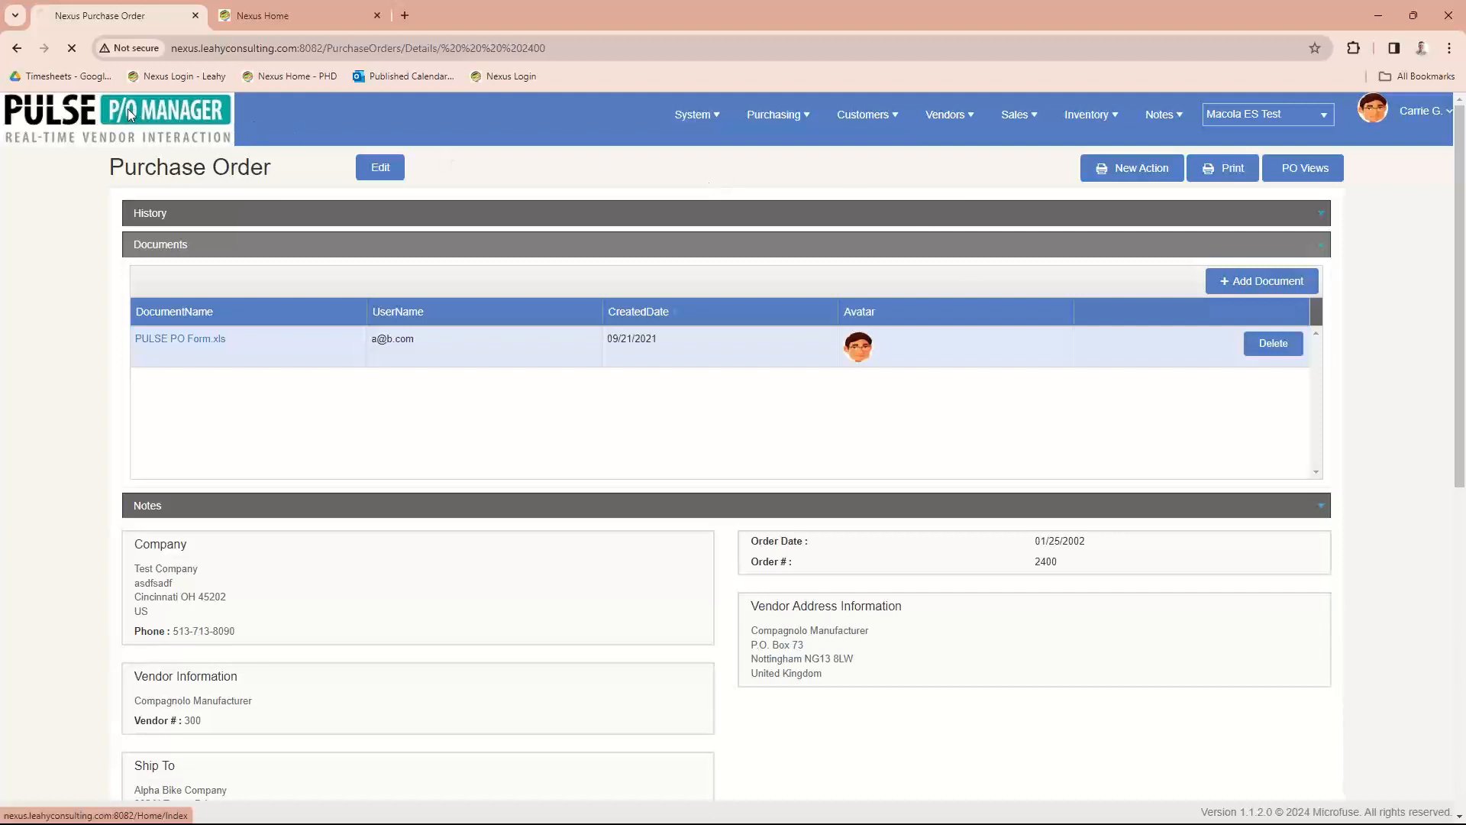